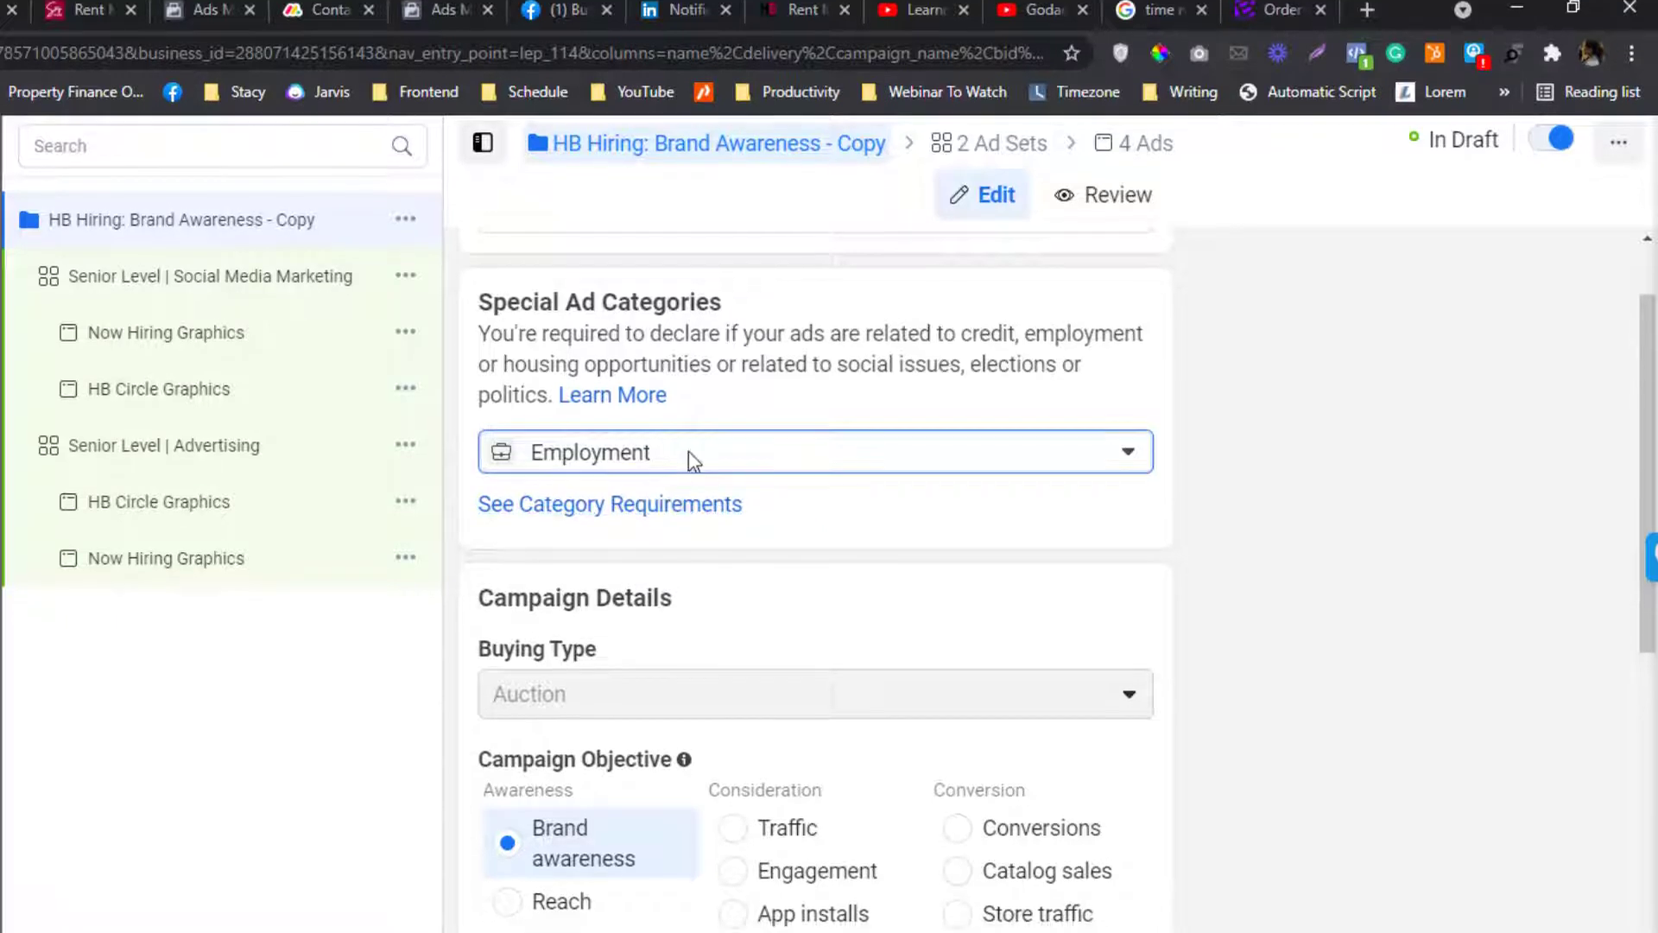
Review the special ad category options, keeping Employment selected
click(688, 465)
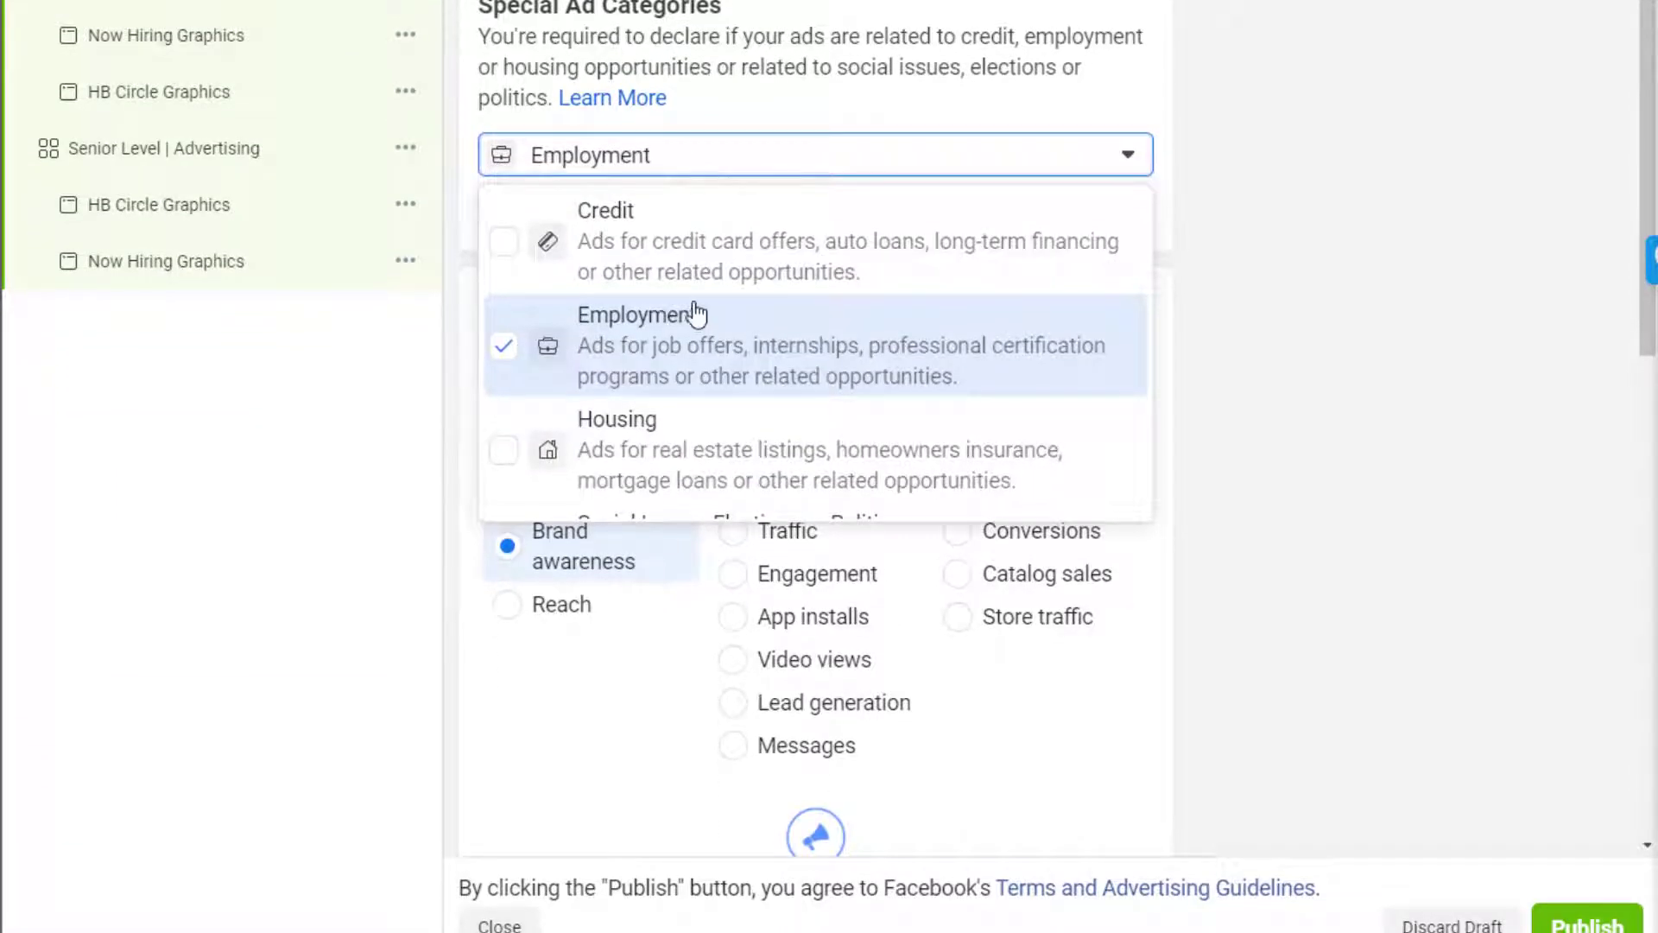
scroll(681, 466, down, 1)
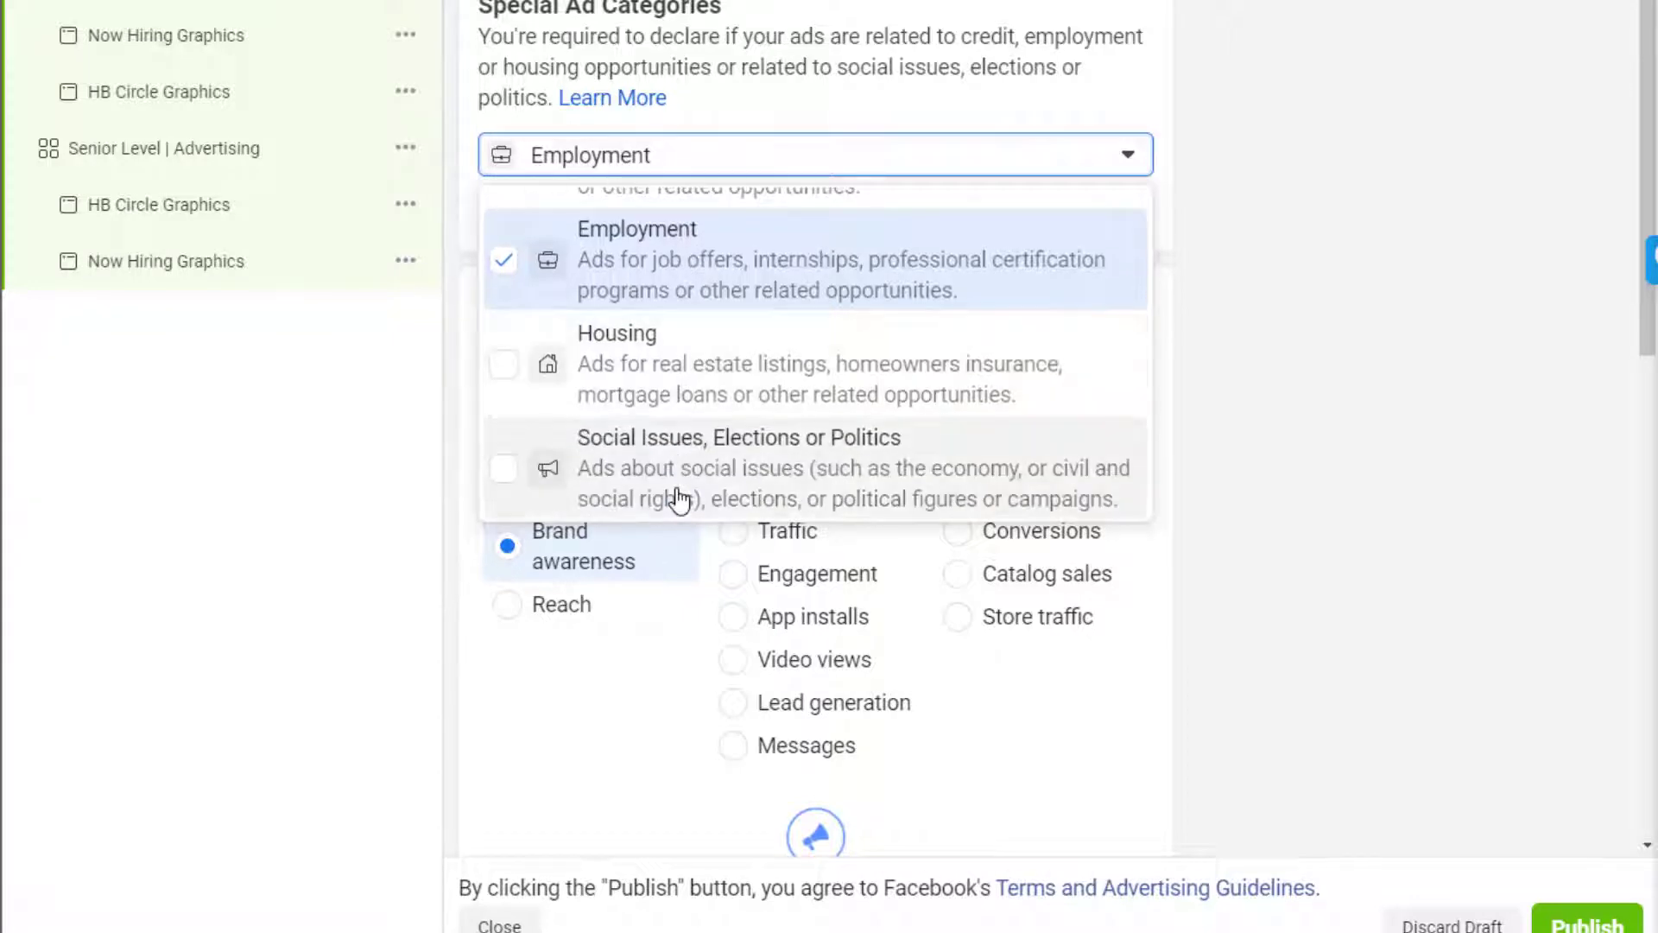
scroll(677, 499, up, 2)
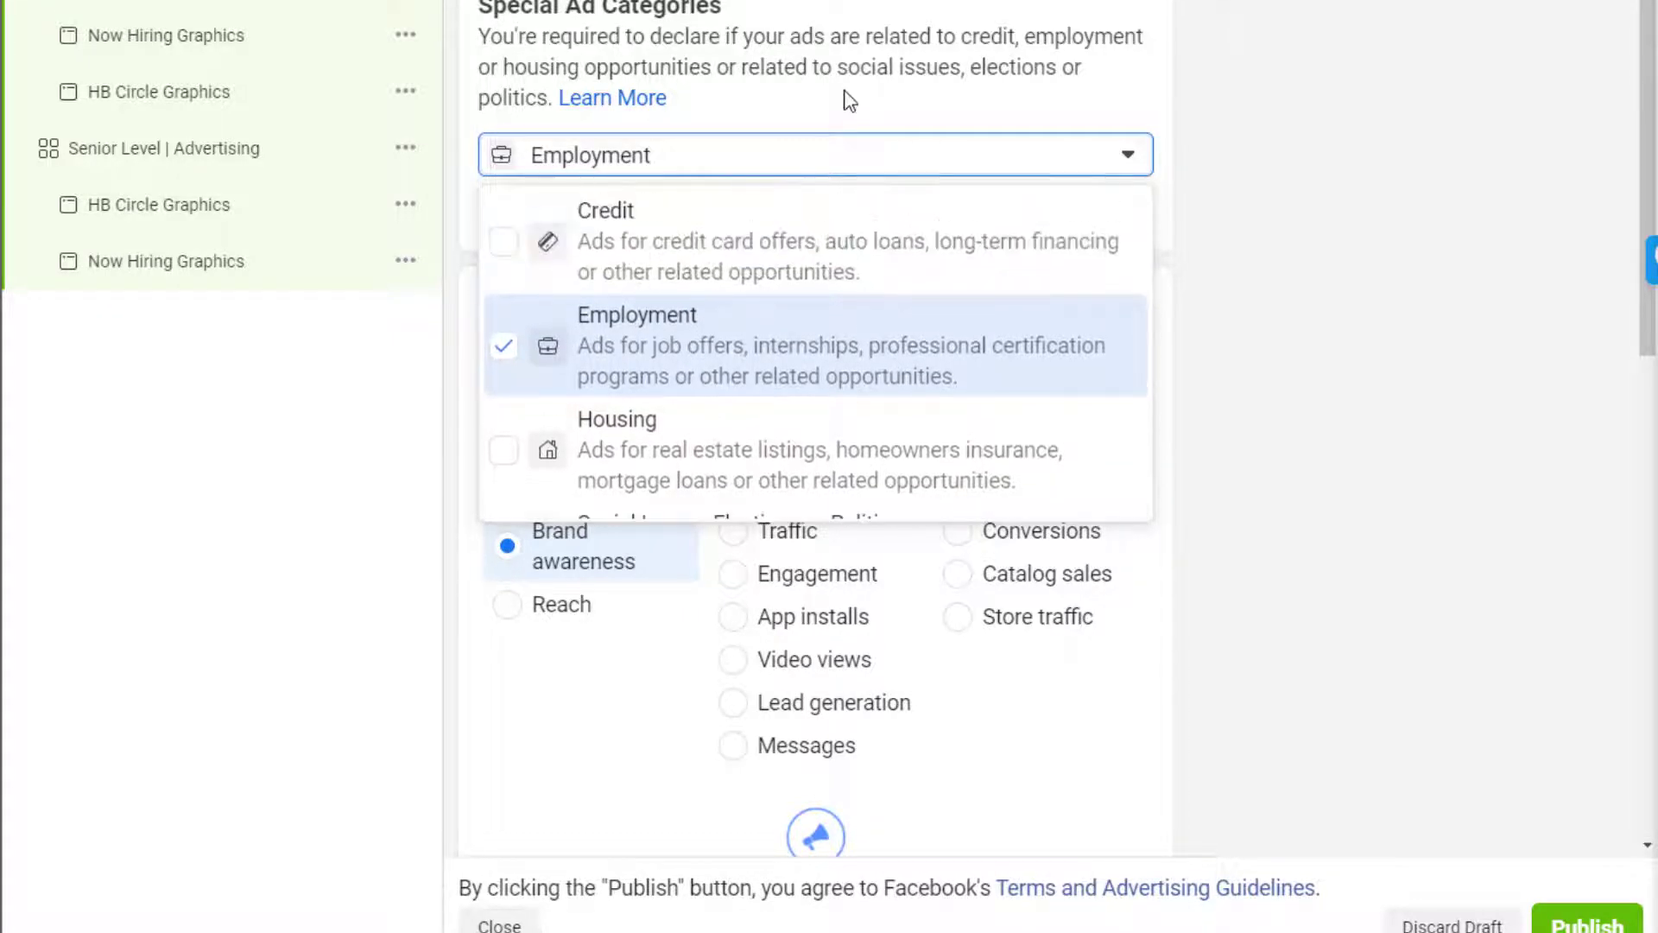
click(843, 100)
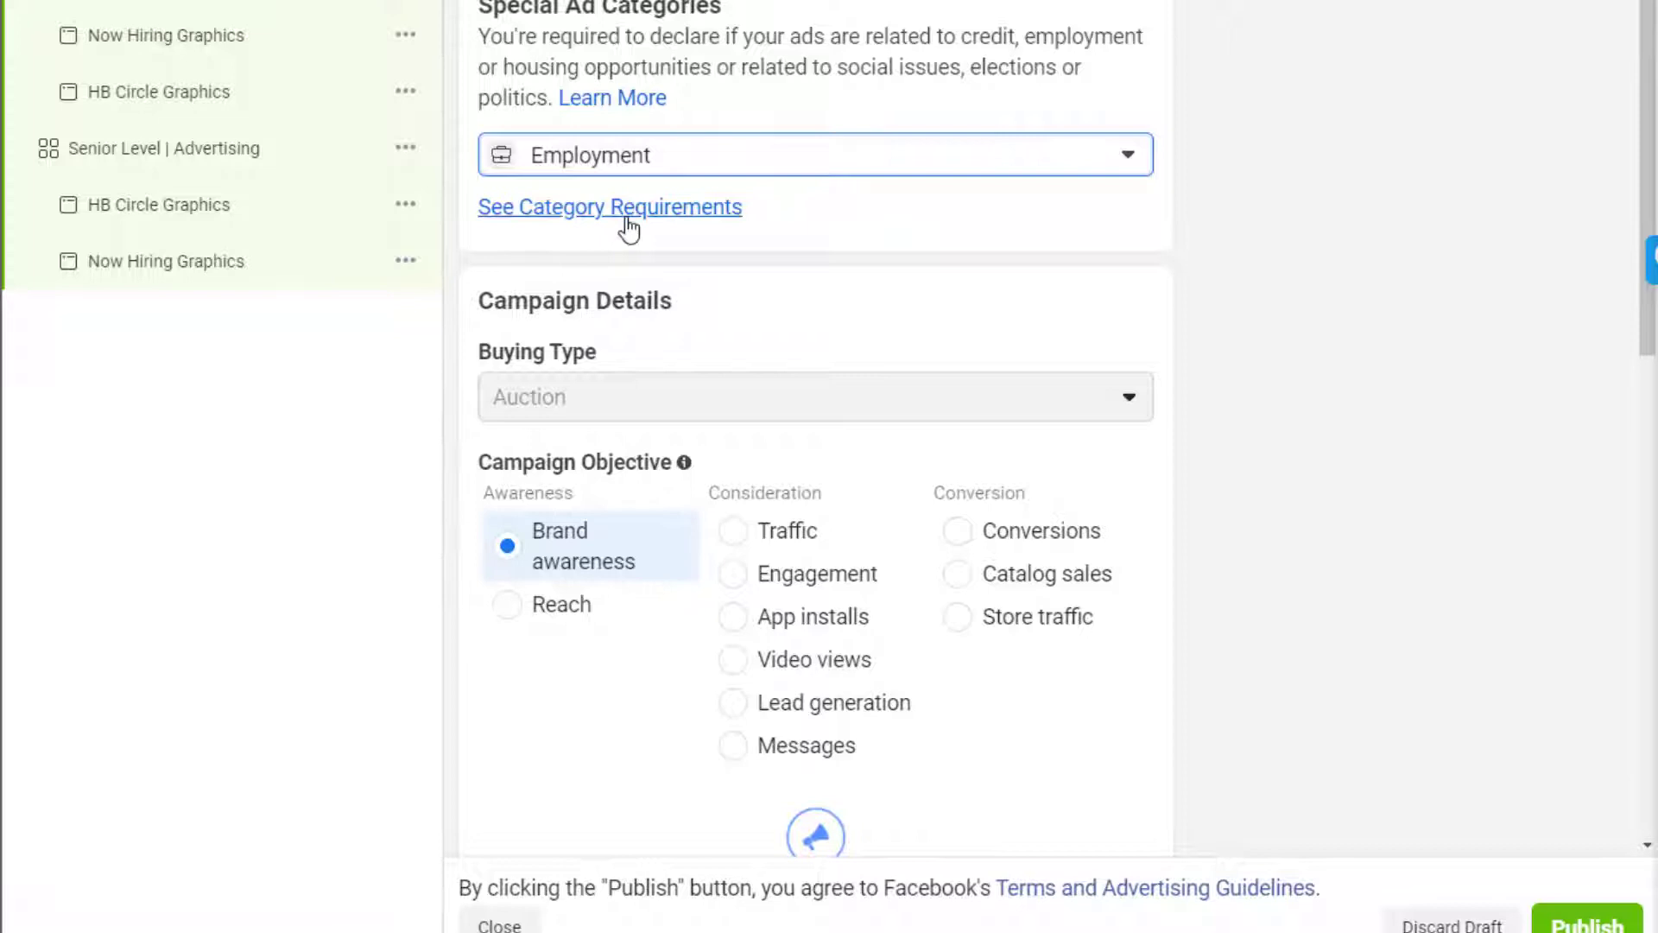
click(648, 155)
scroll(636, 397, down, 1)
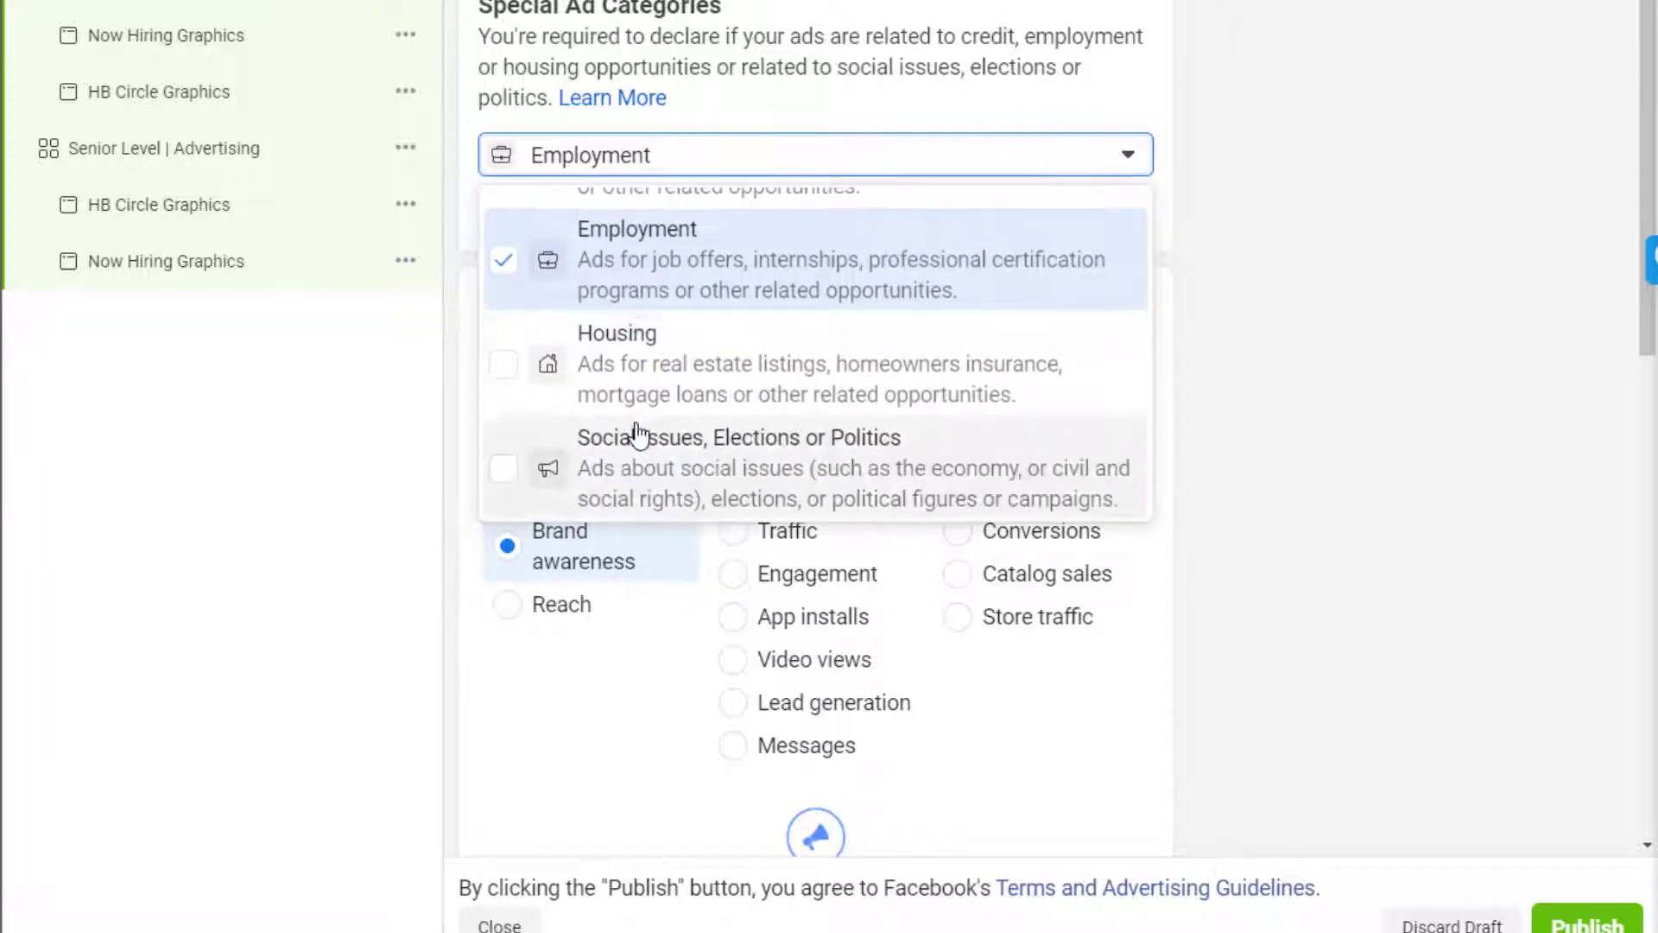
scroll(639, 406, up, 1)
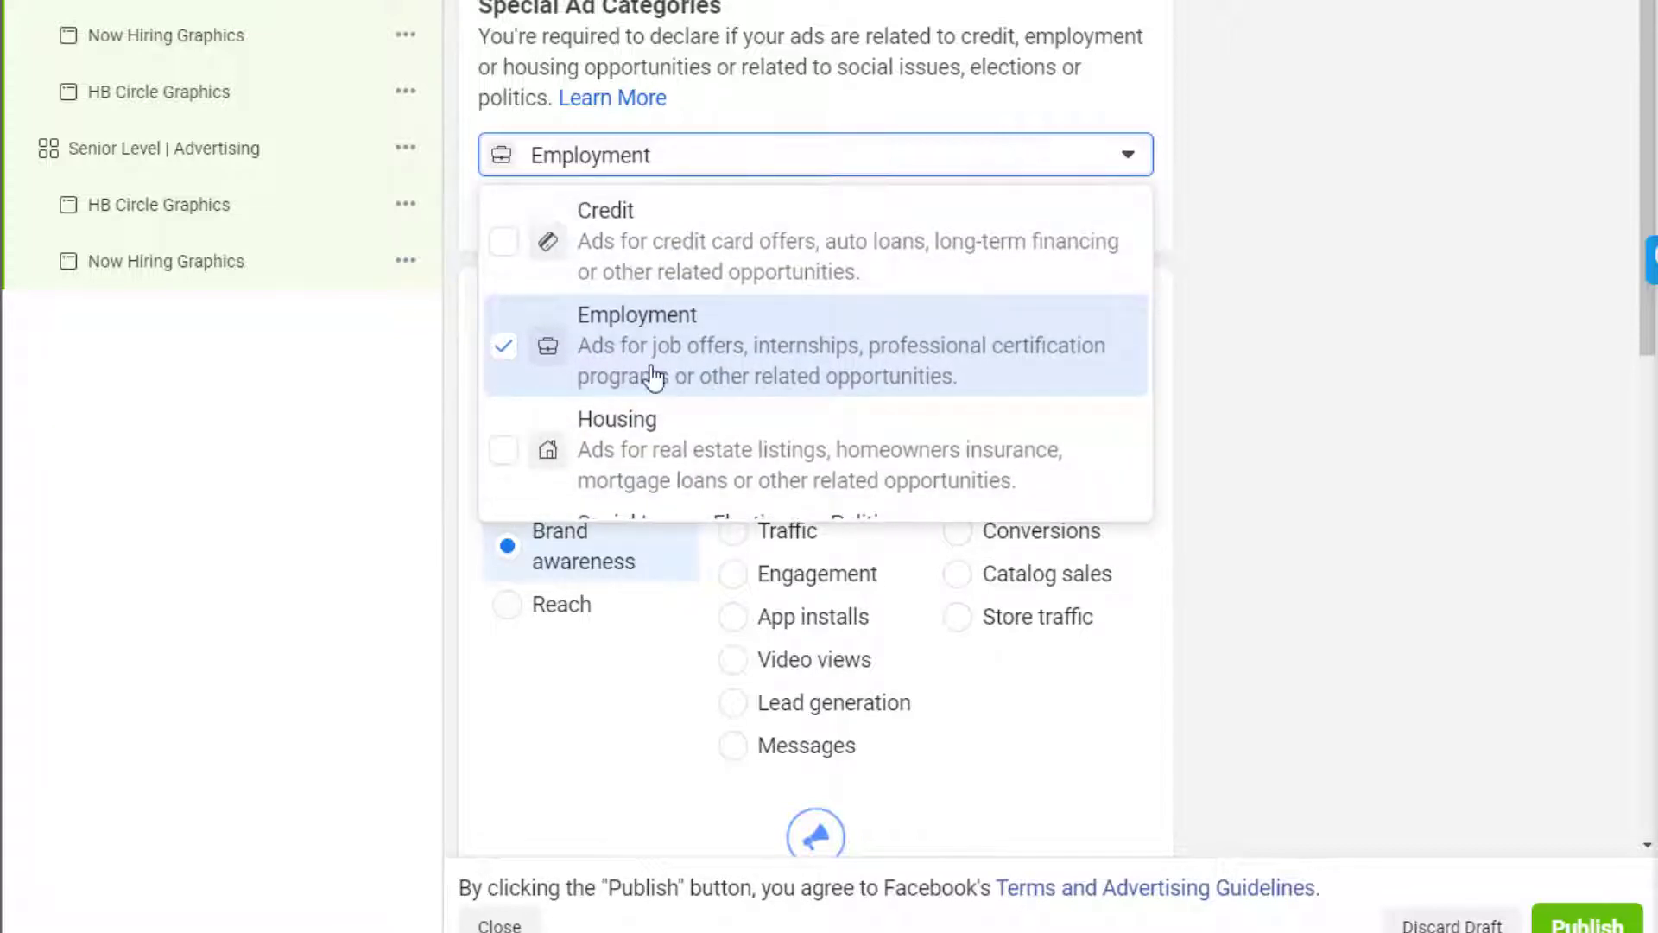
click(695, 164)
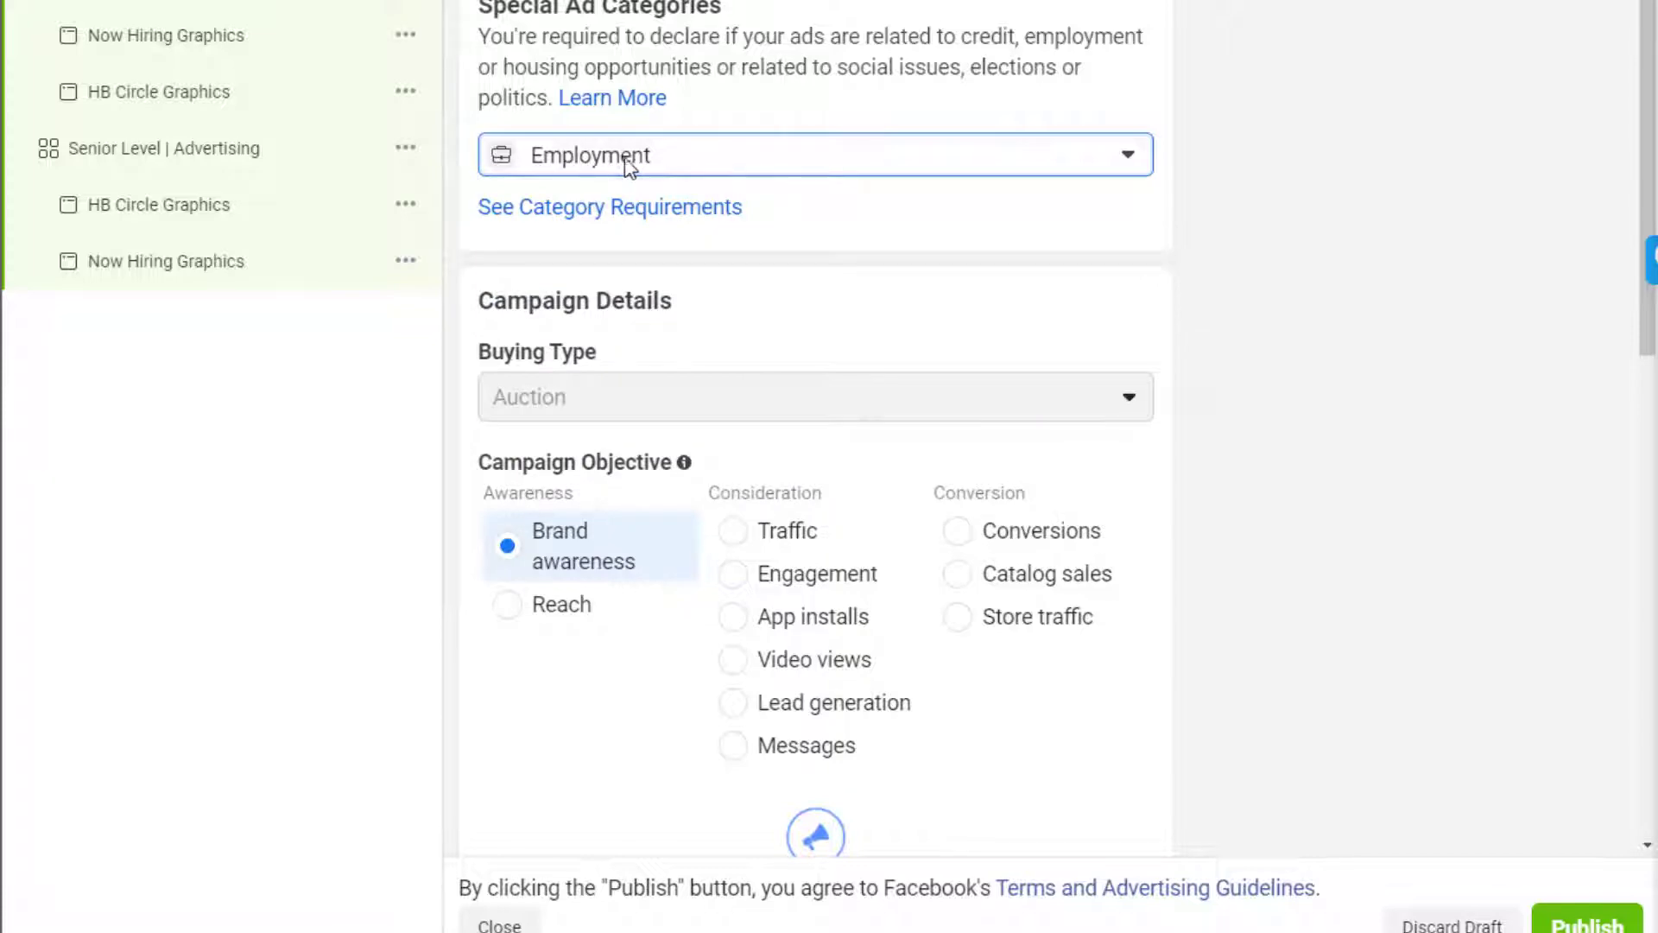
Read the Employment category requirements, highlighting the fixed 18–65+ age range, then close them
click(608, 209)
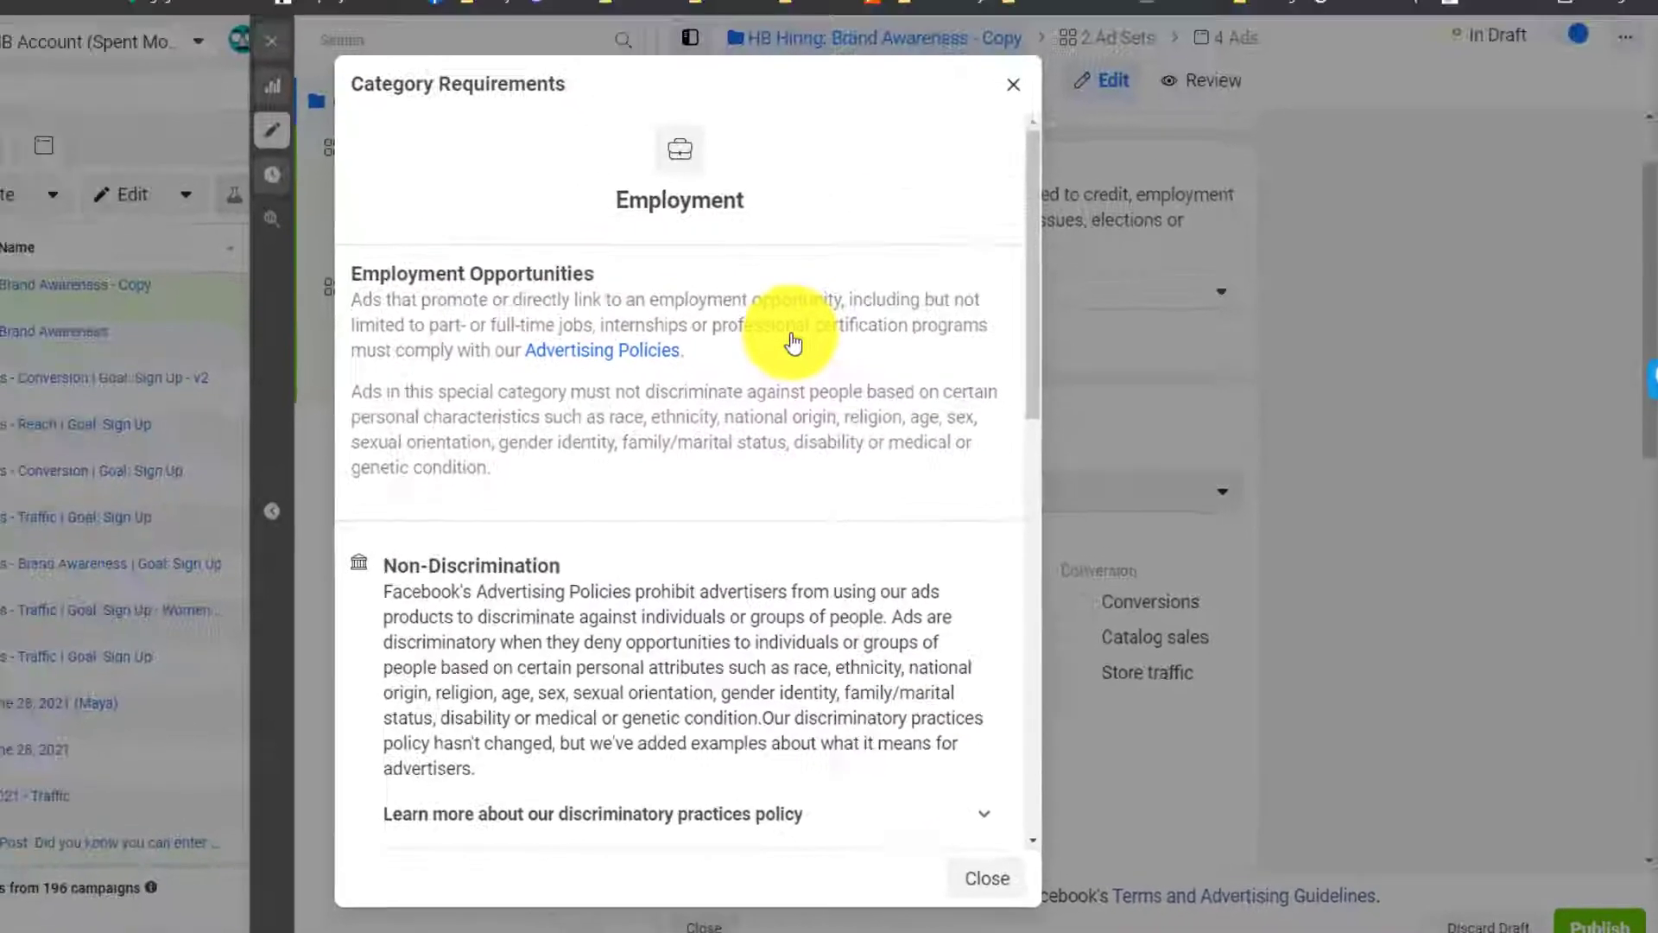
scroll(656, 390, down, 6)
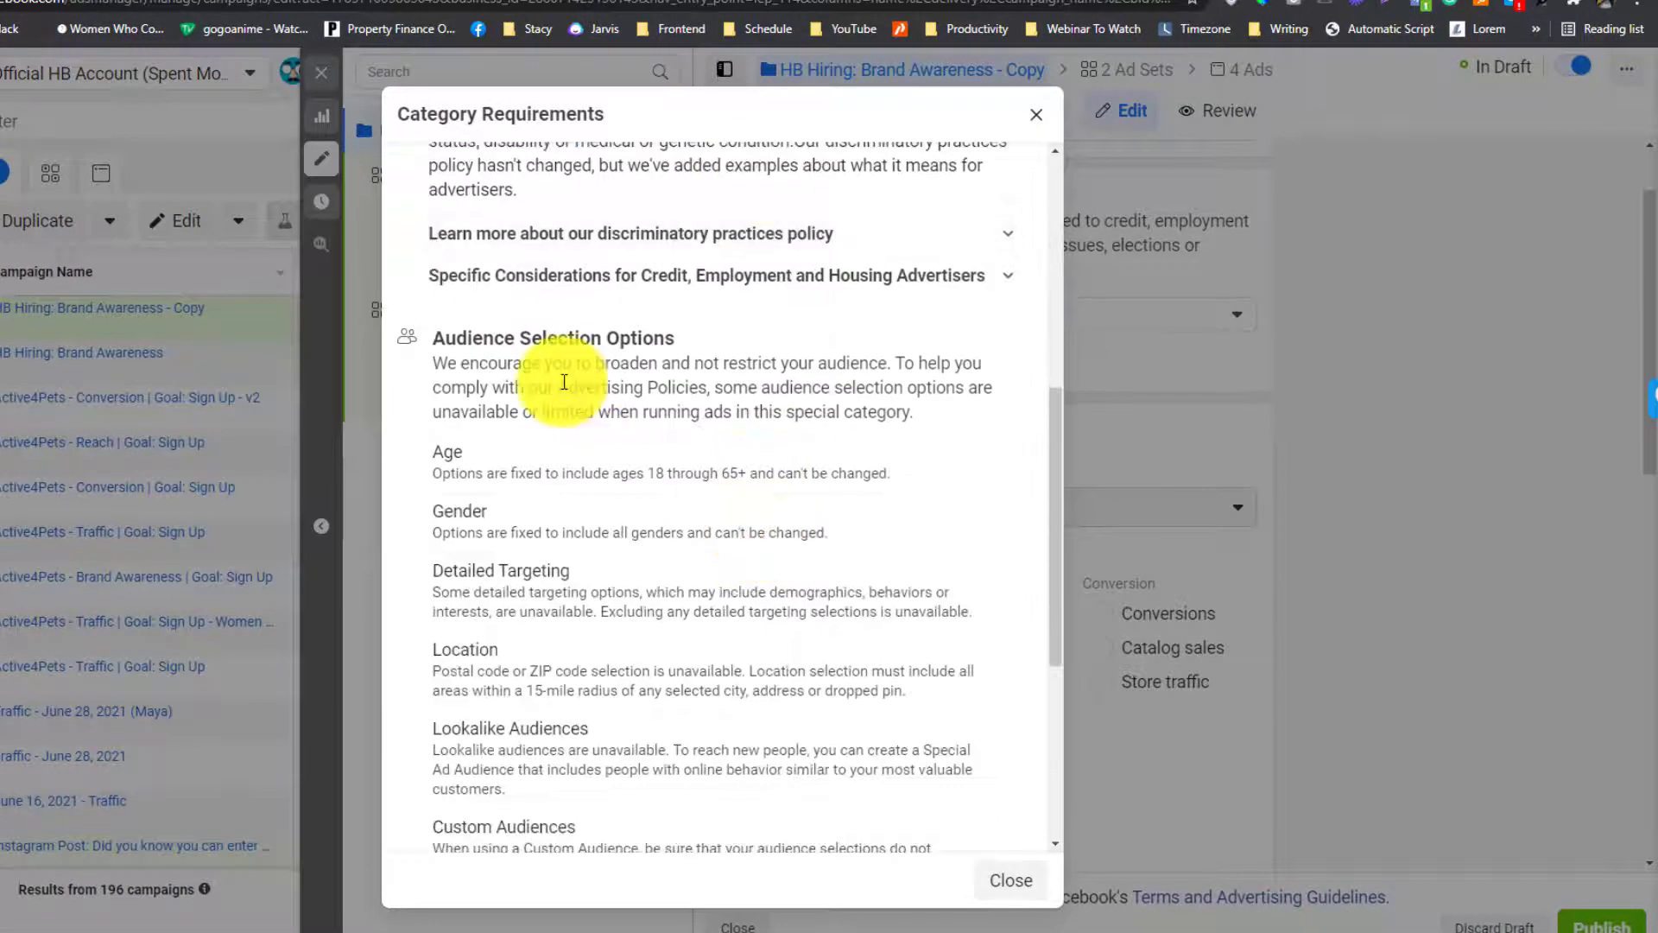
scroll(559, 384, down, 2)
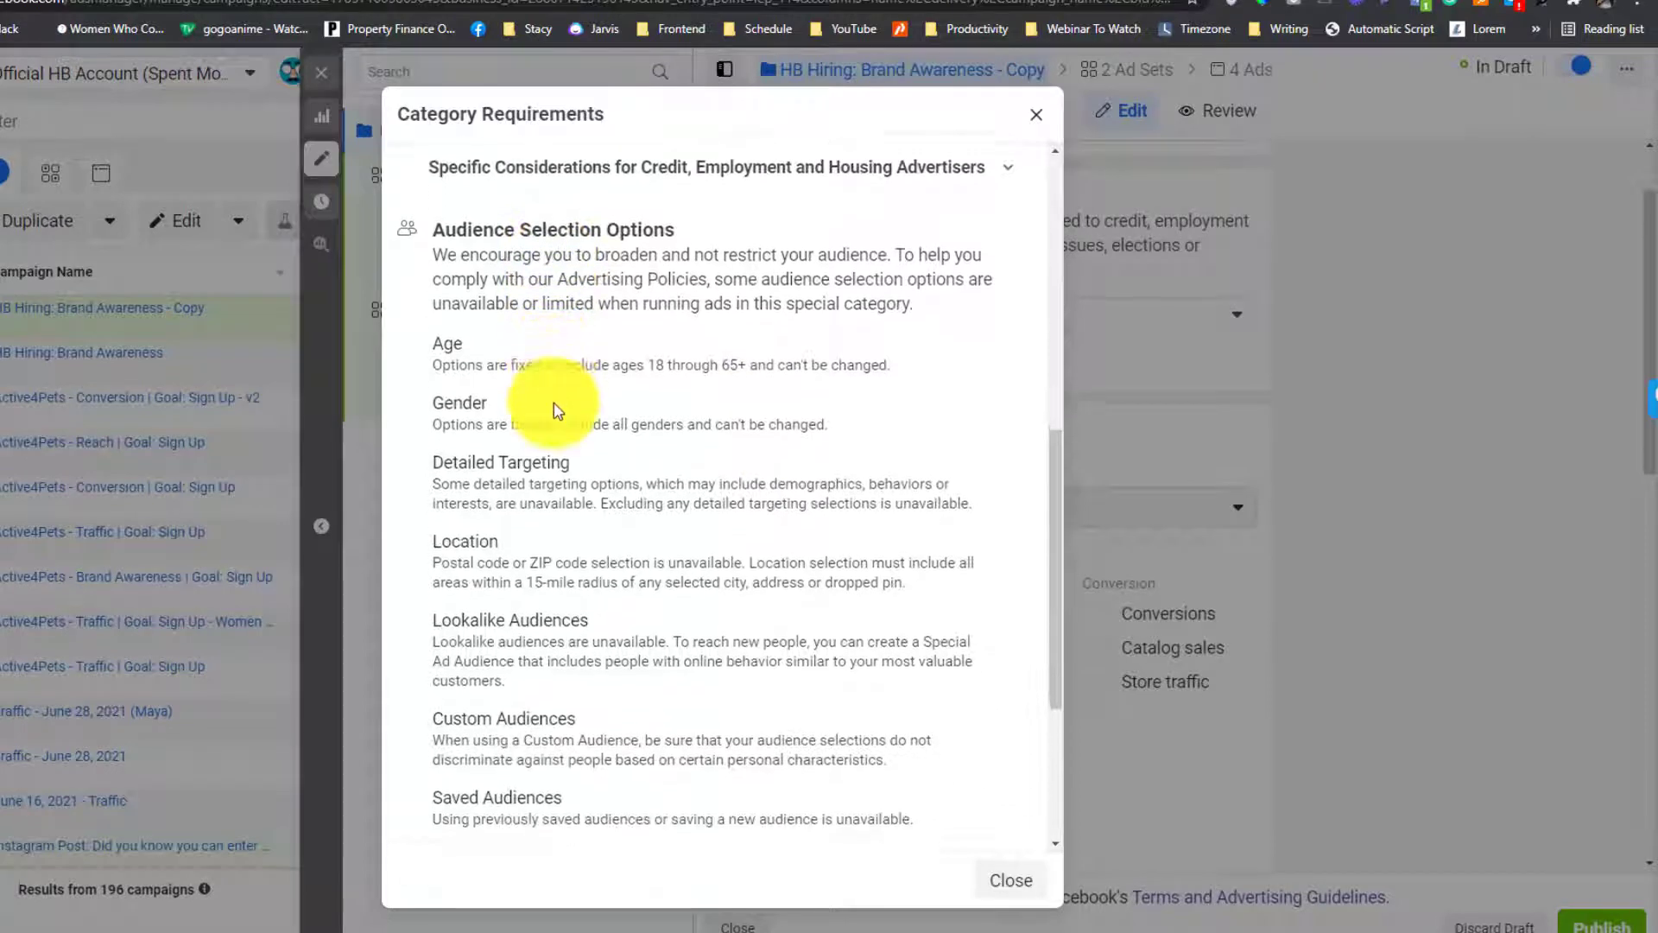
scroll(555, 409, down, 4)
scroll(555, 402, up, 3)
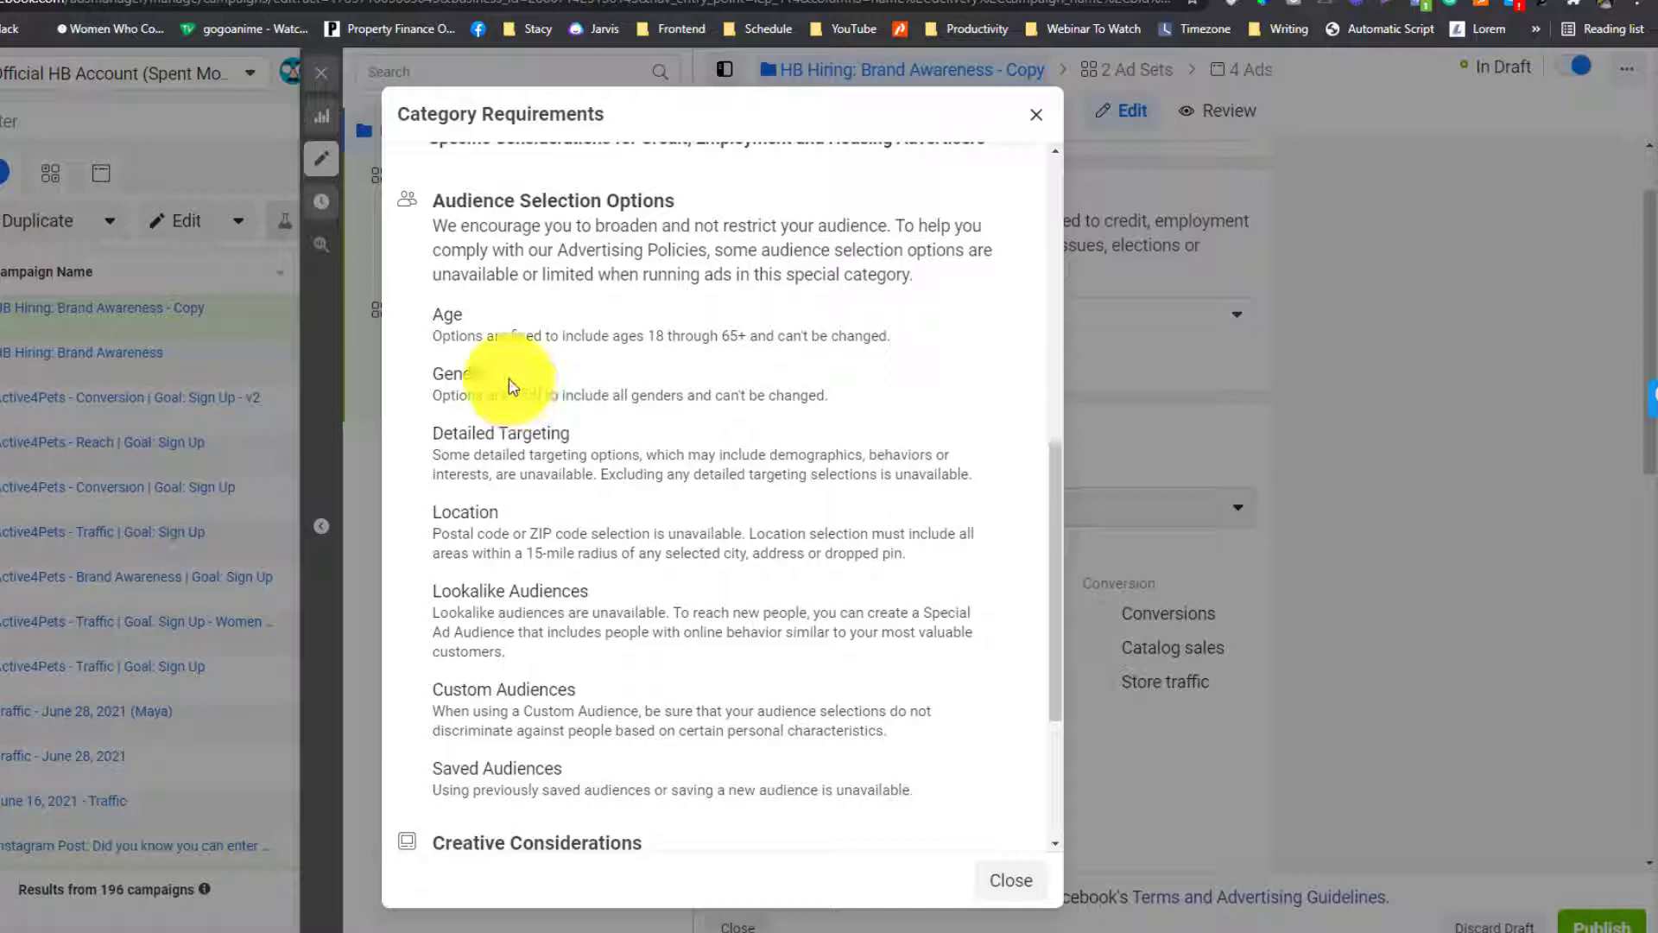
drag(646, 337, 777, 341)
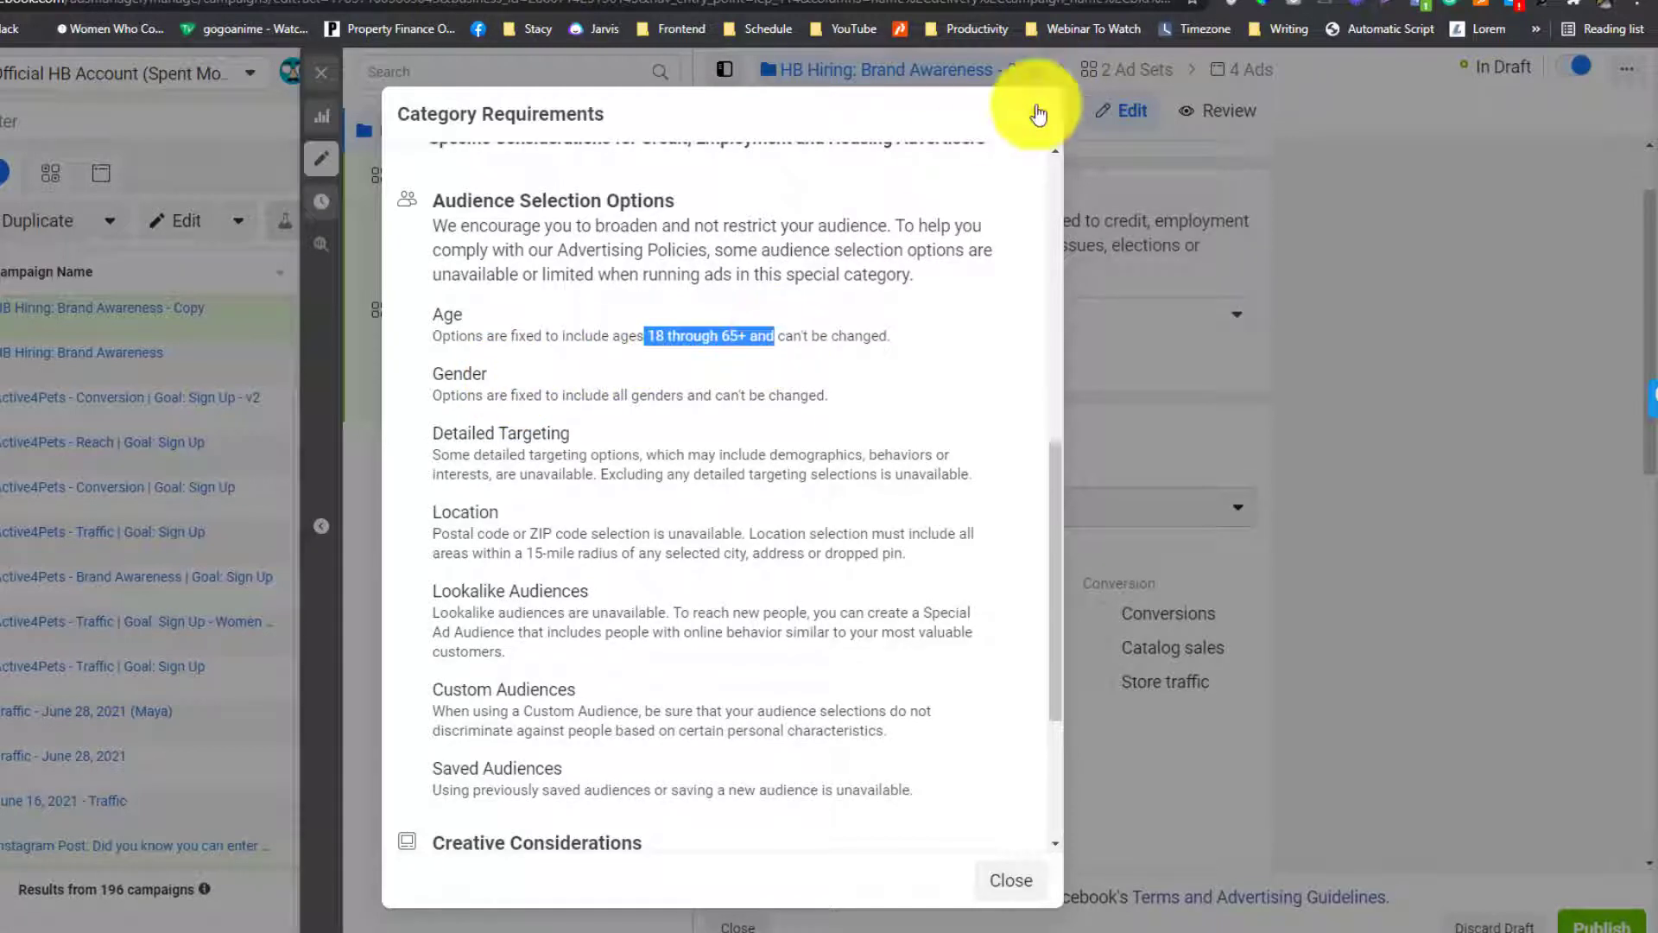
click(1036, 114)
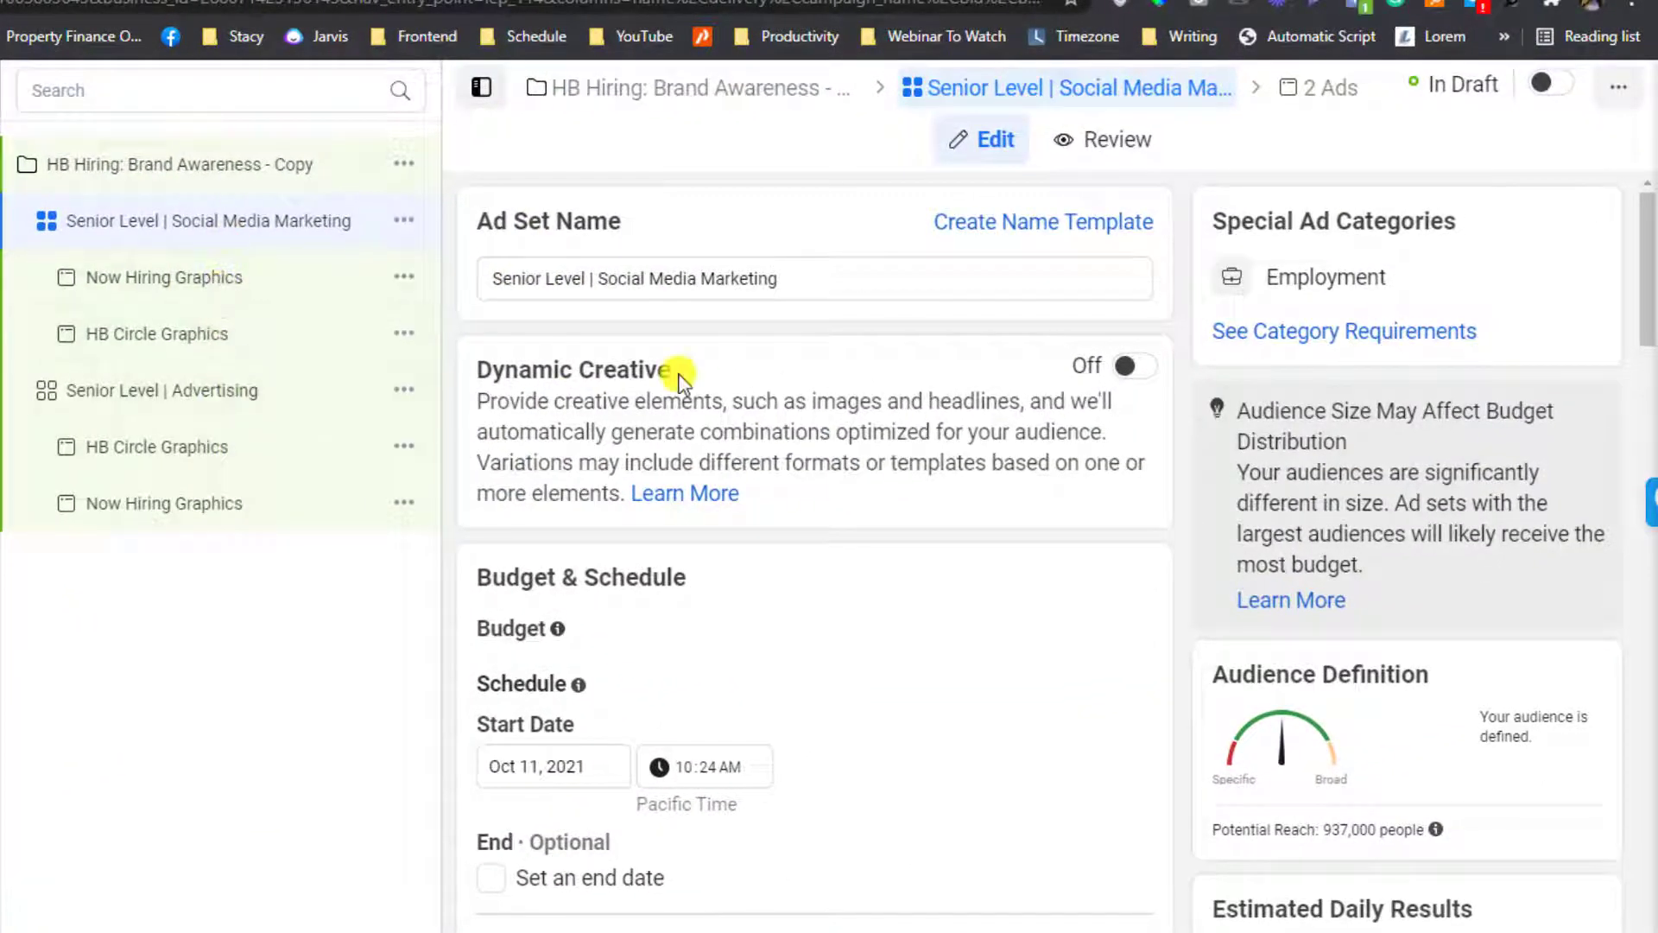
scroll(677, 371, down, 12)
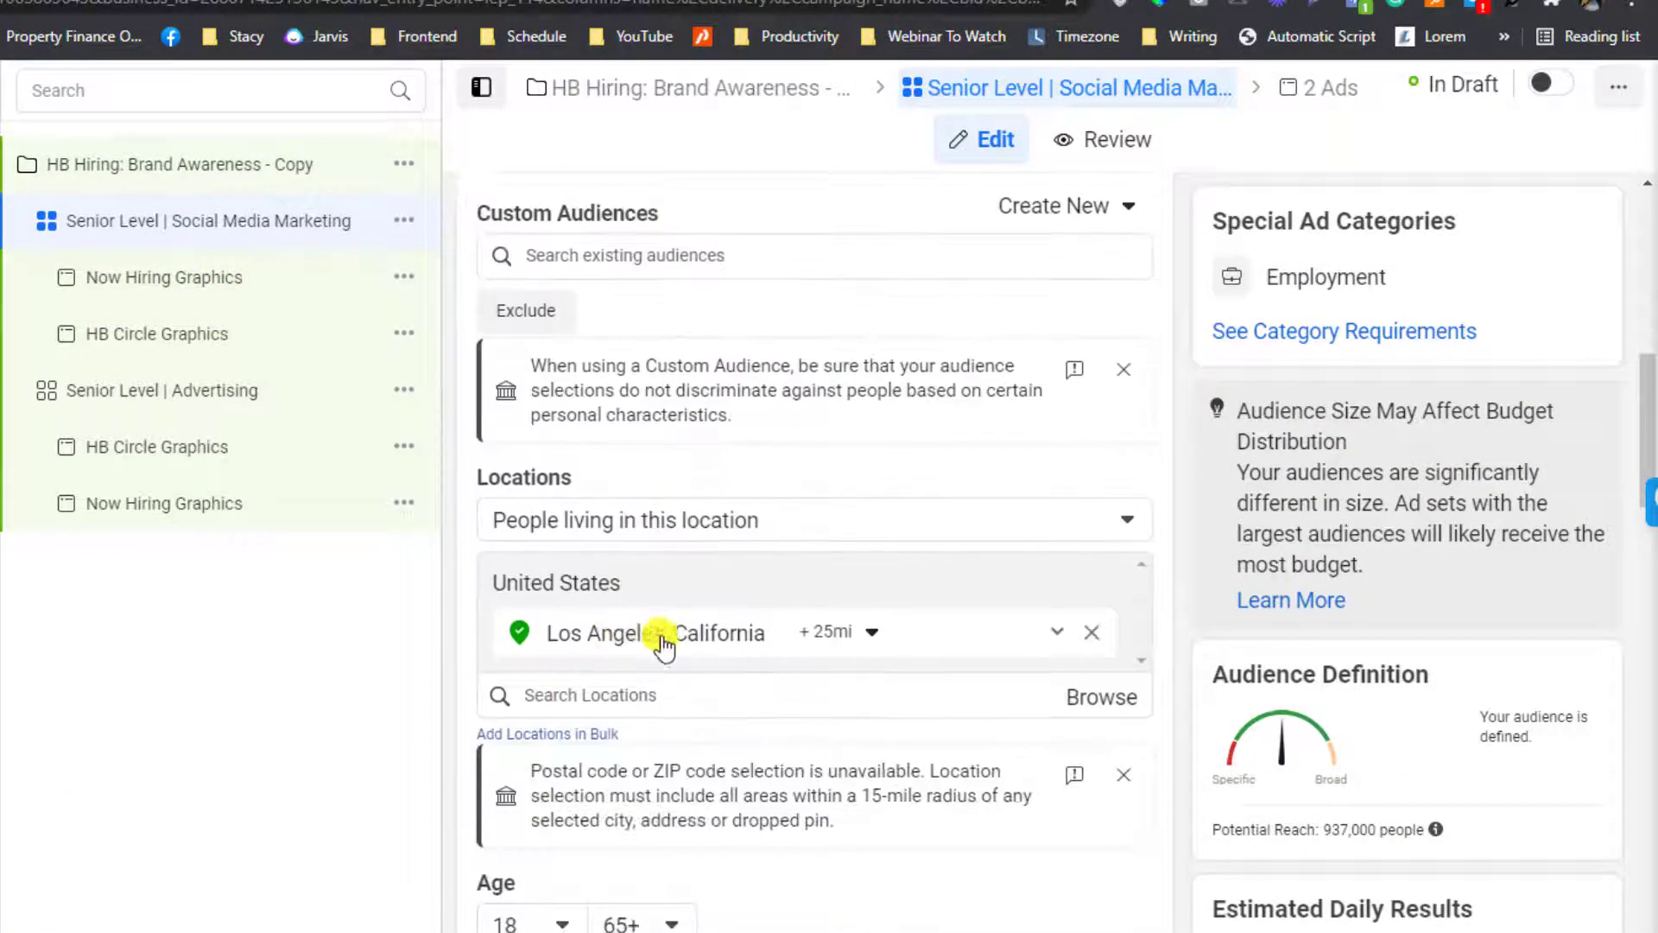
scroll(733, 736, down, 3)
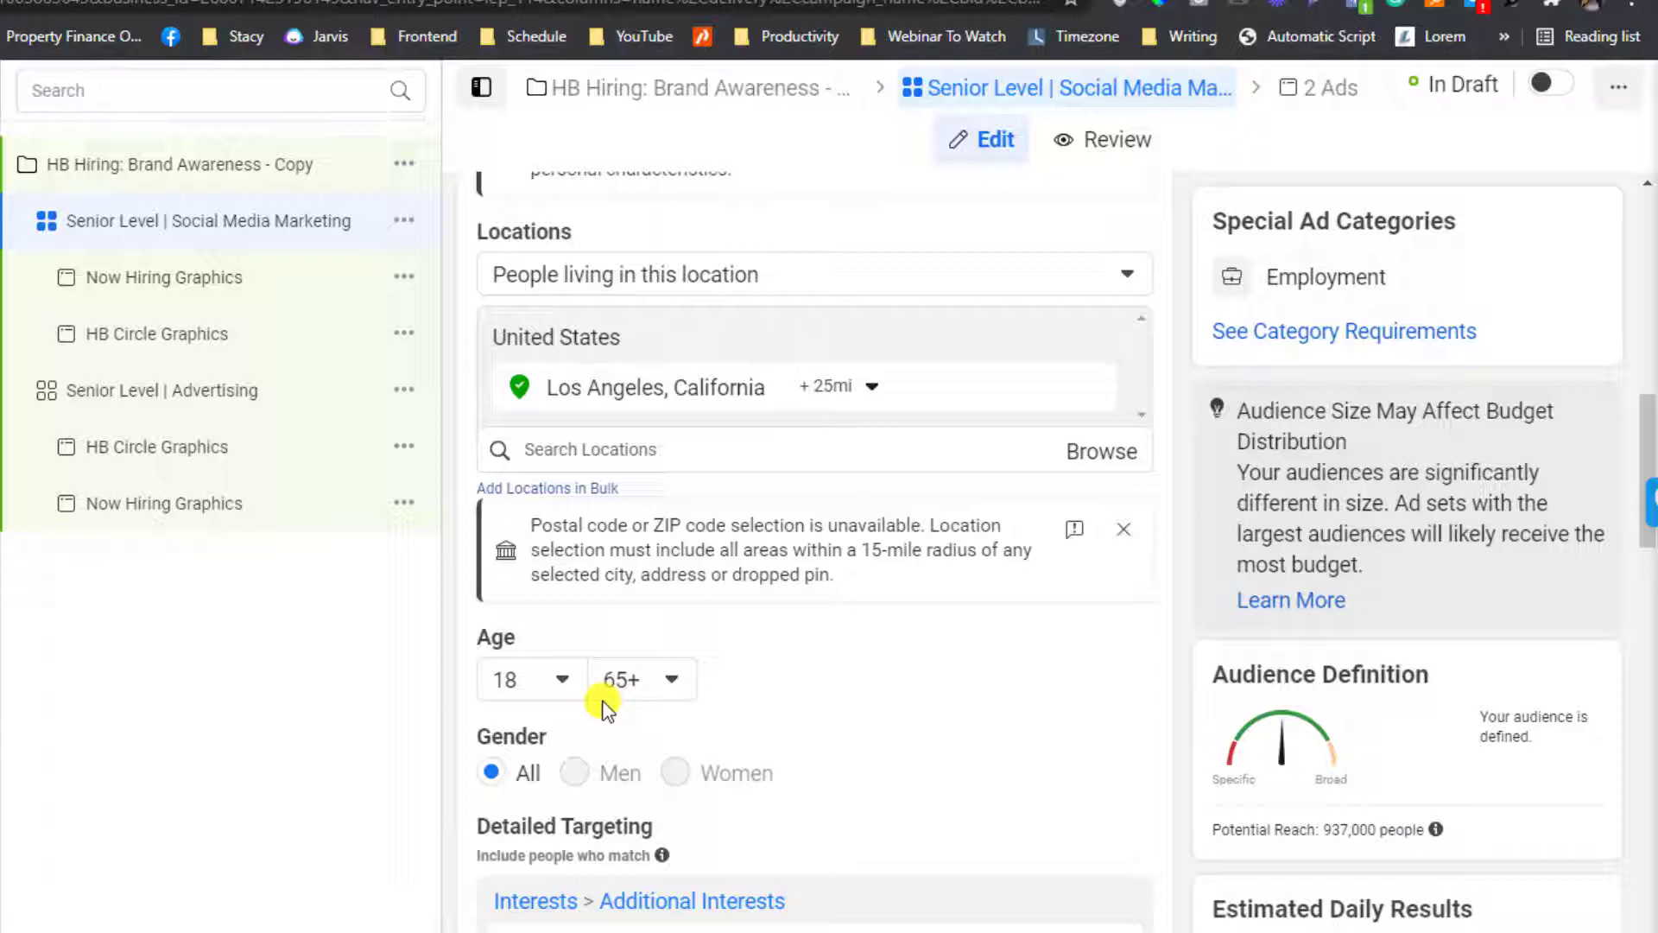
scroll(703, 685, down, 3)
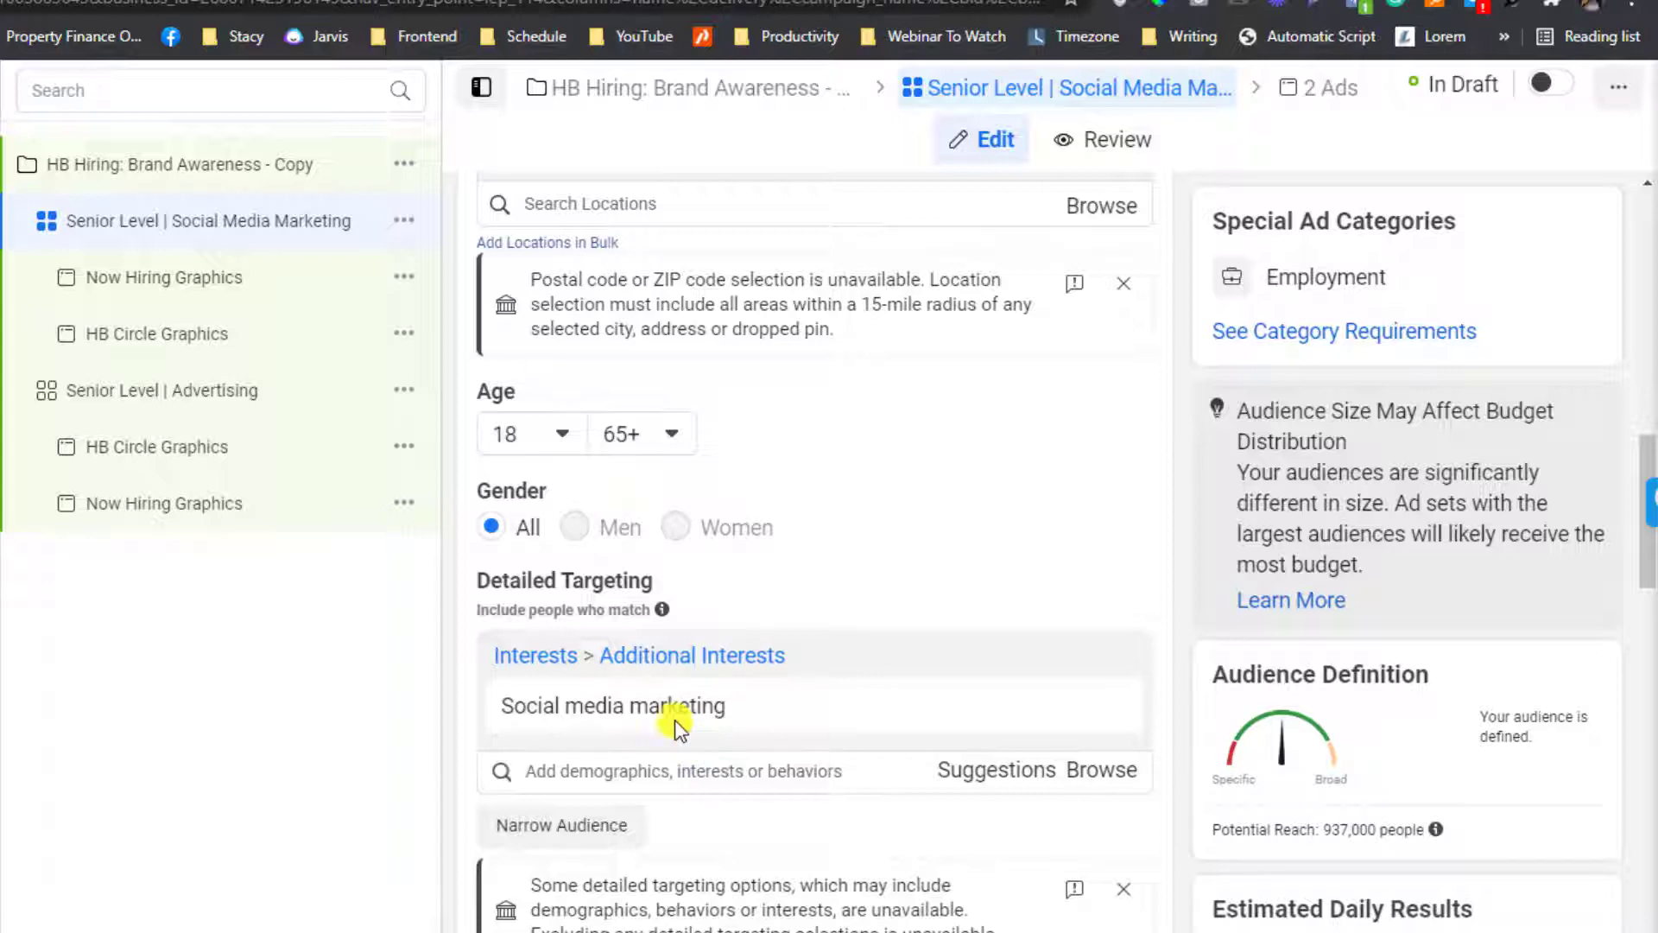
mouse_move(673, 725)
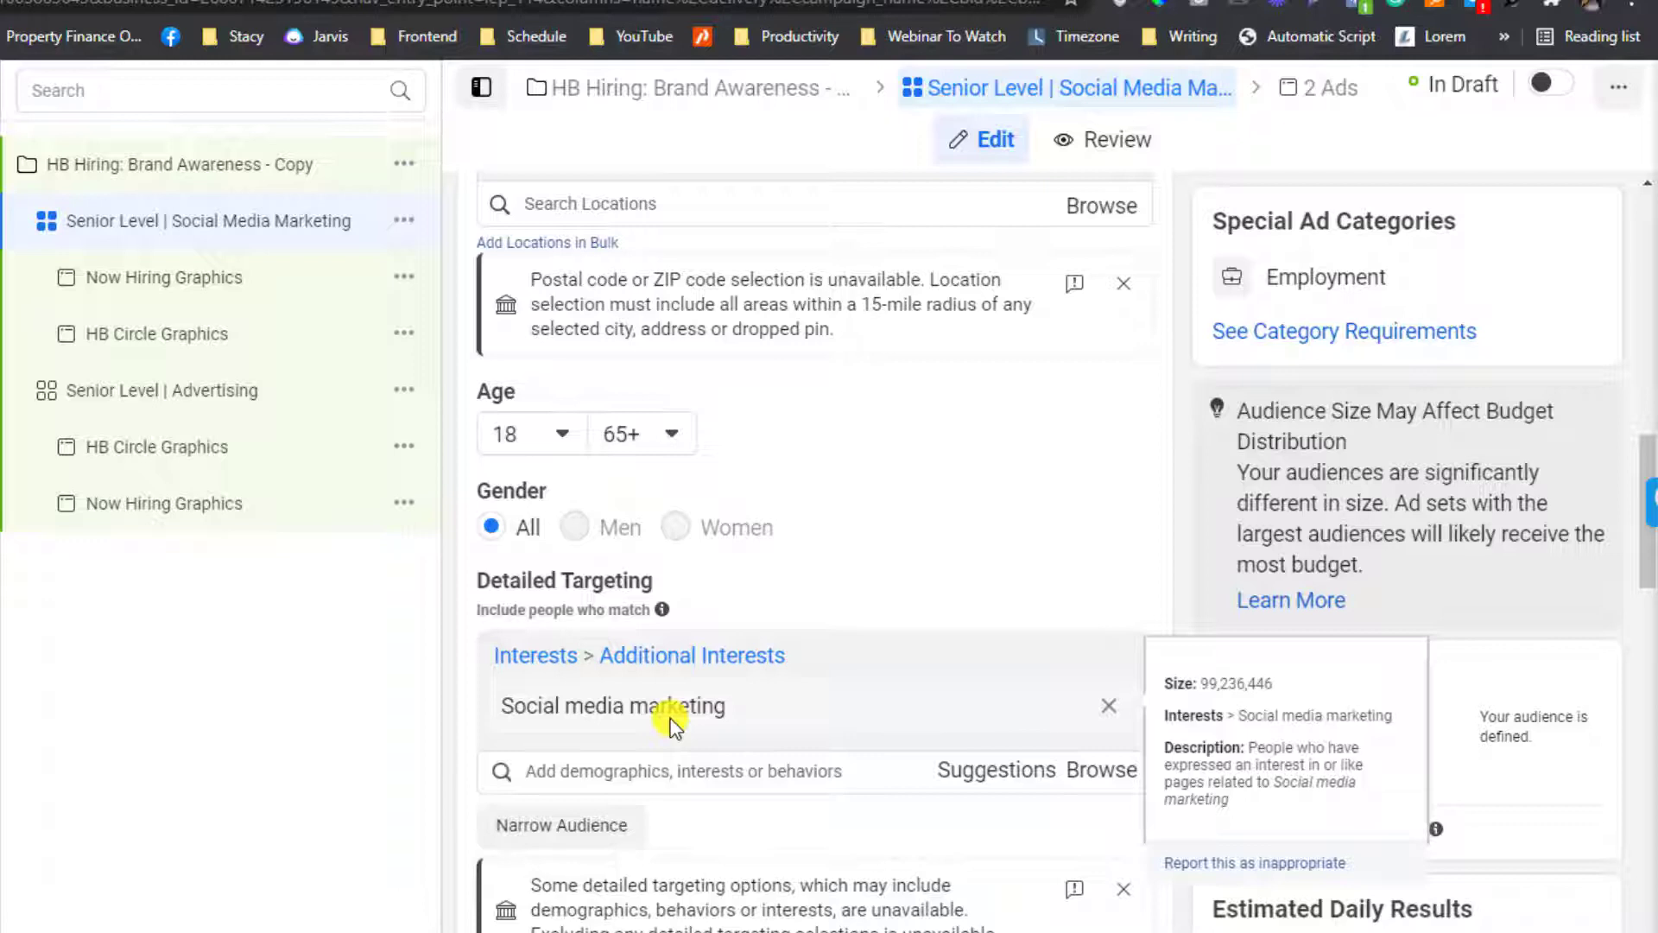
click(189, 401)
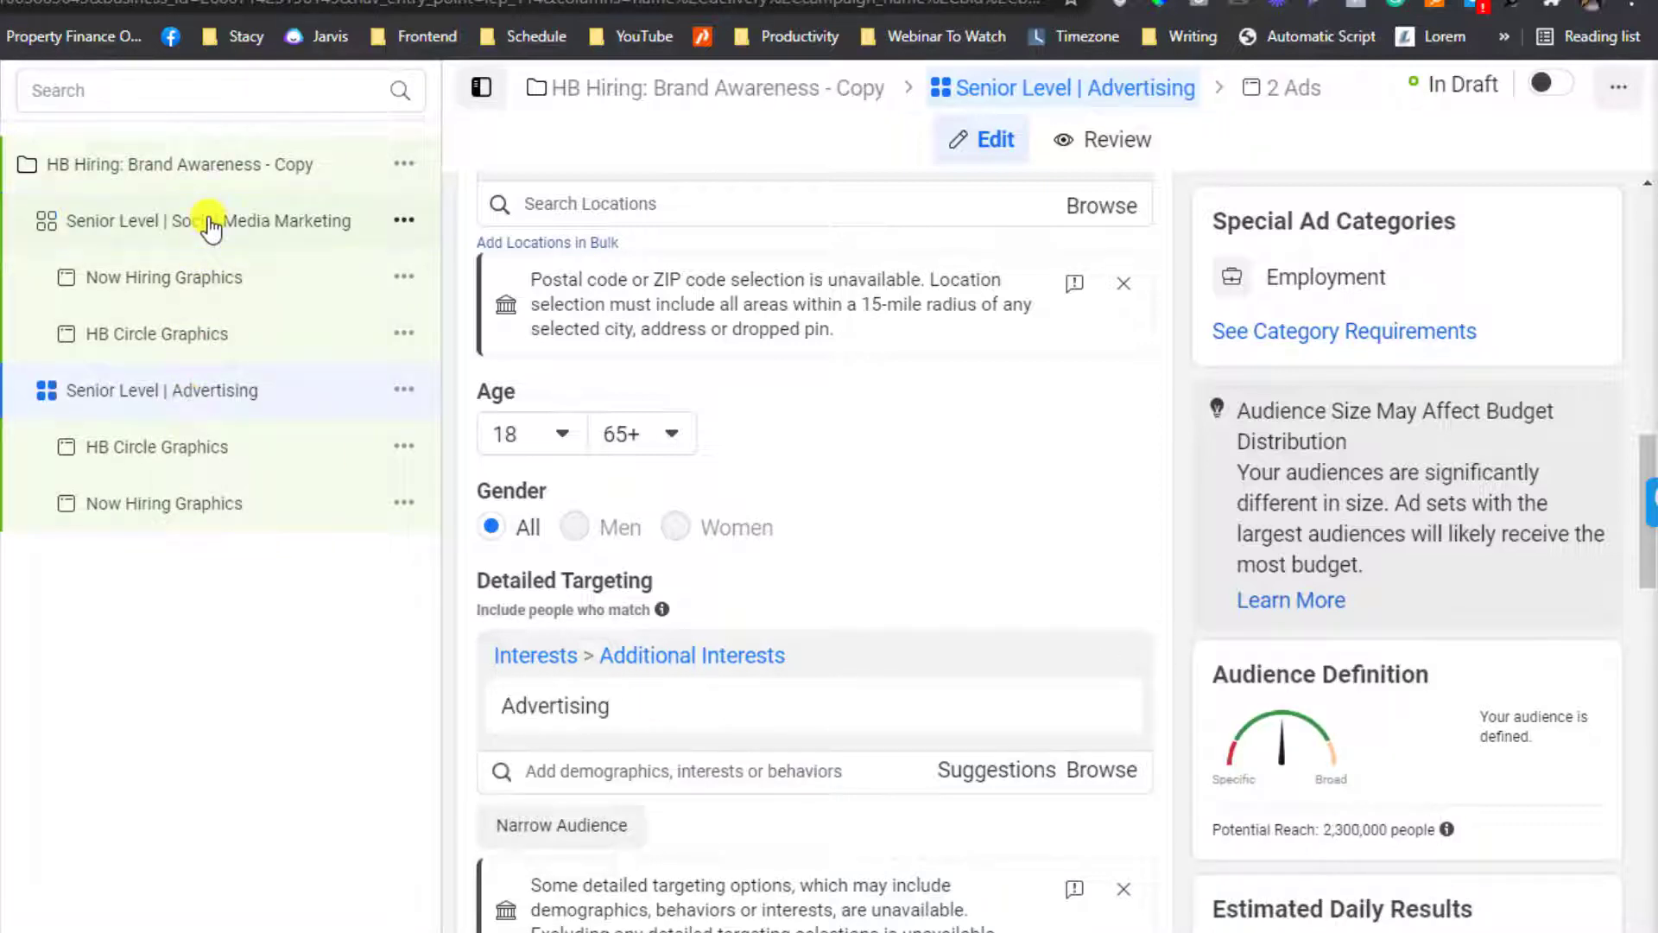
click(210, 227)
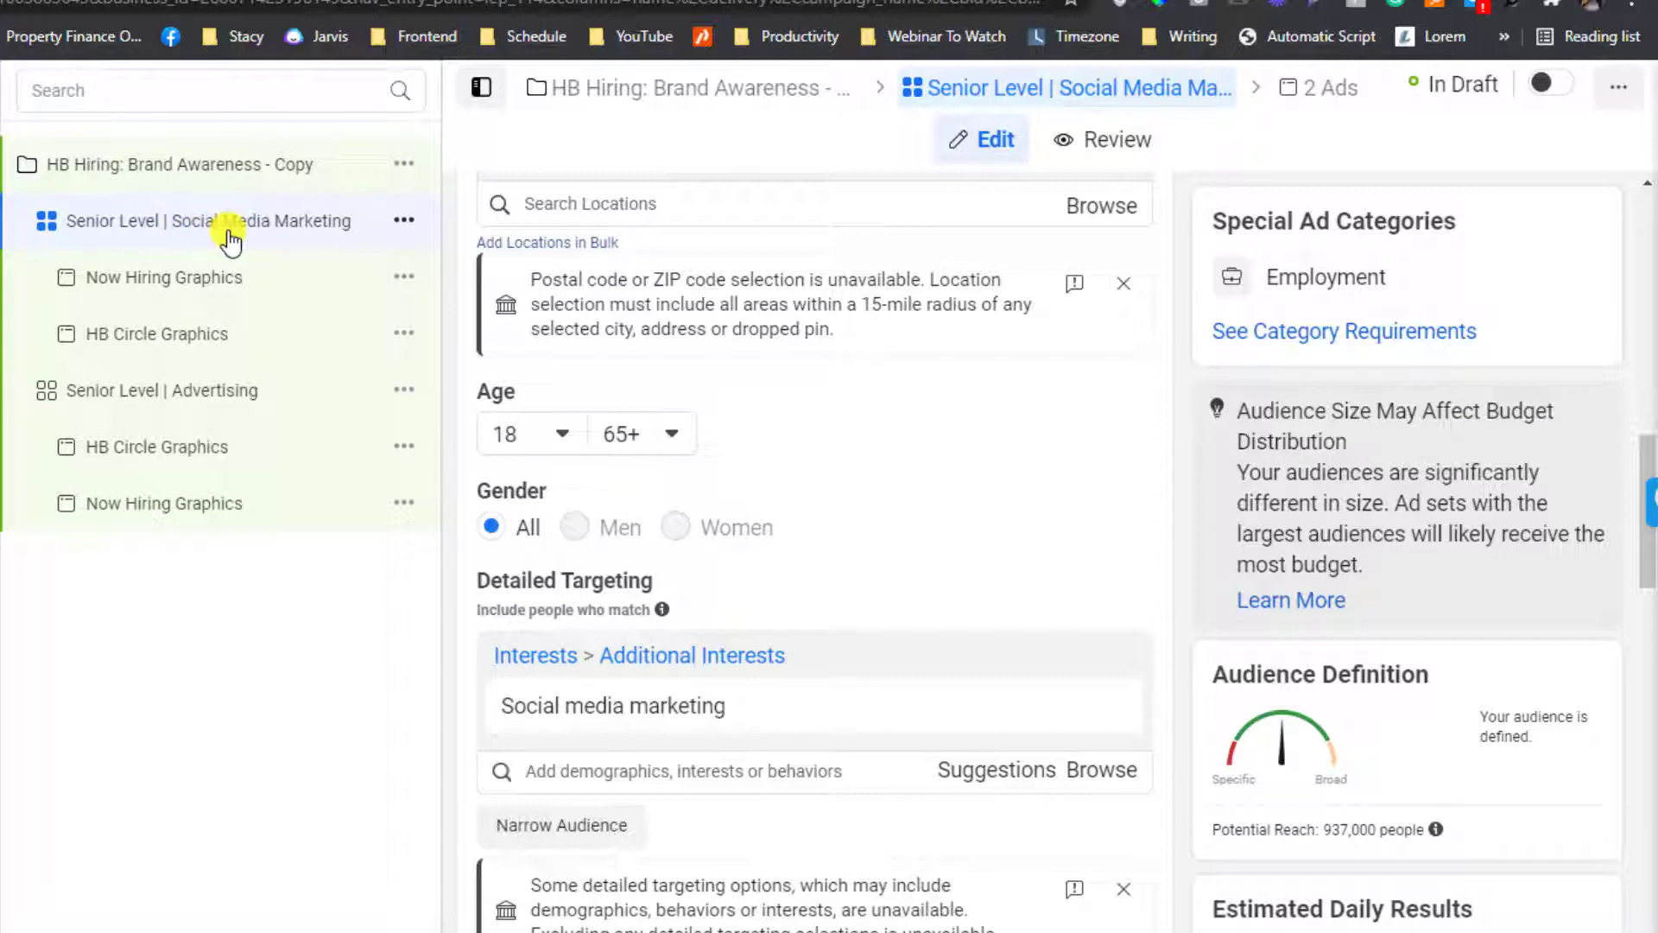
scroll(755, 577, up, 3)
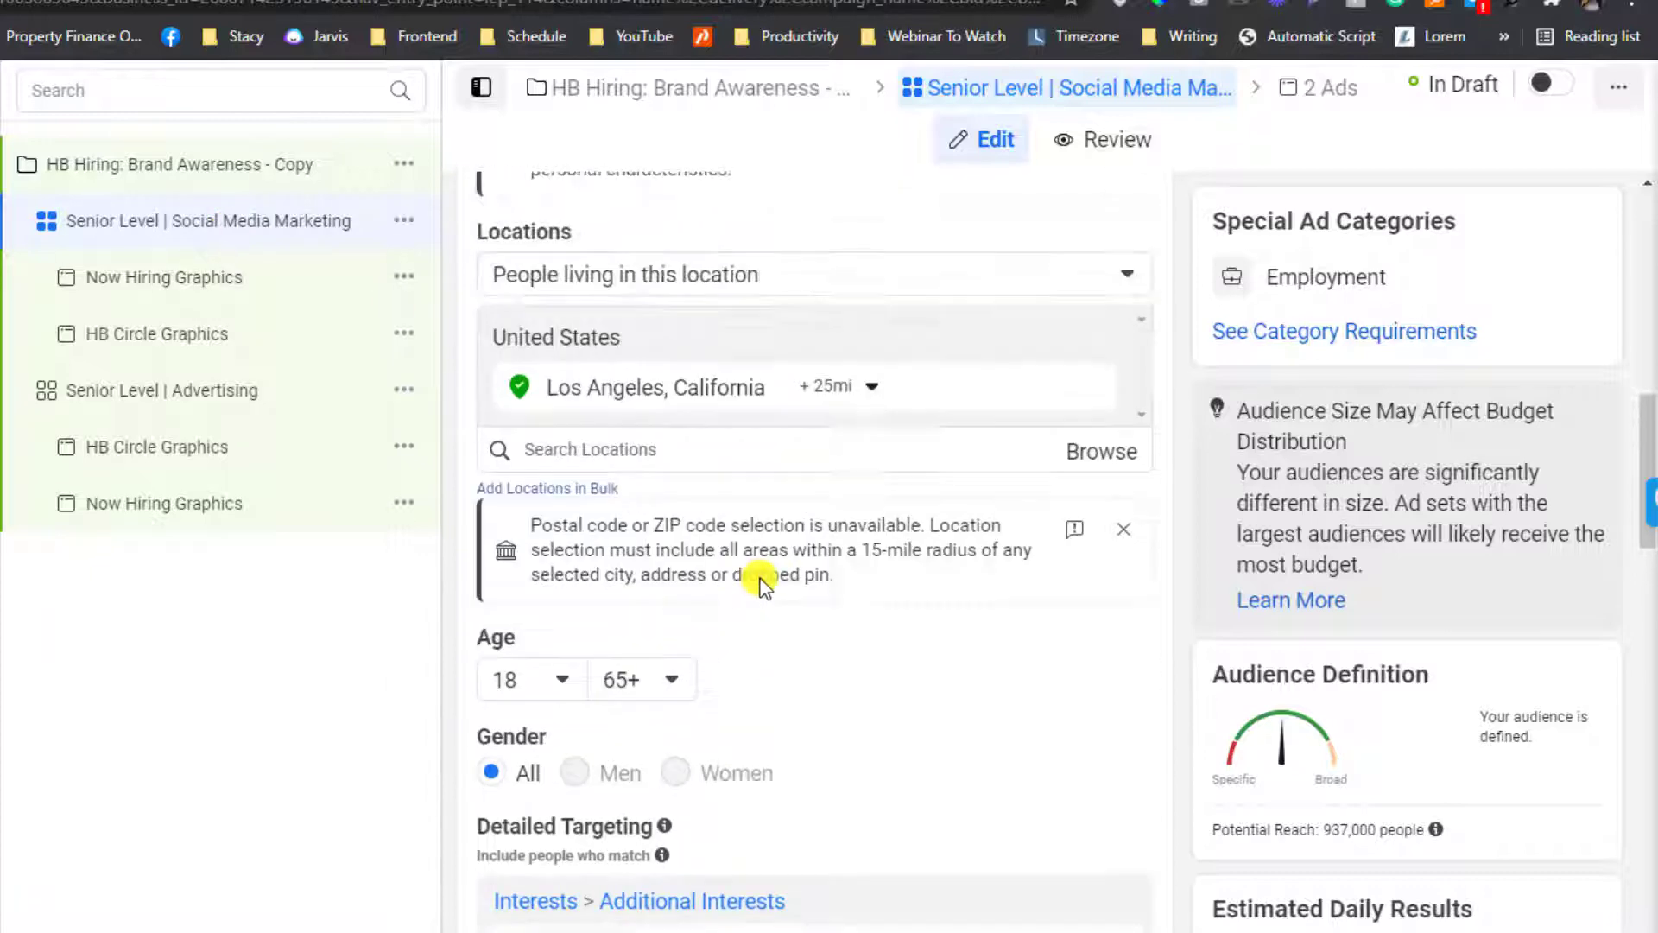
click(260, 408)
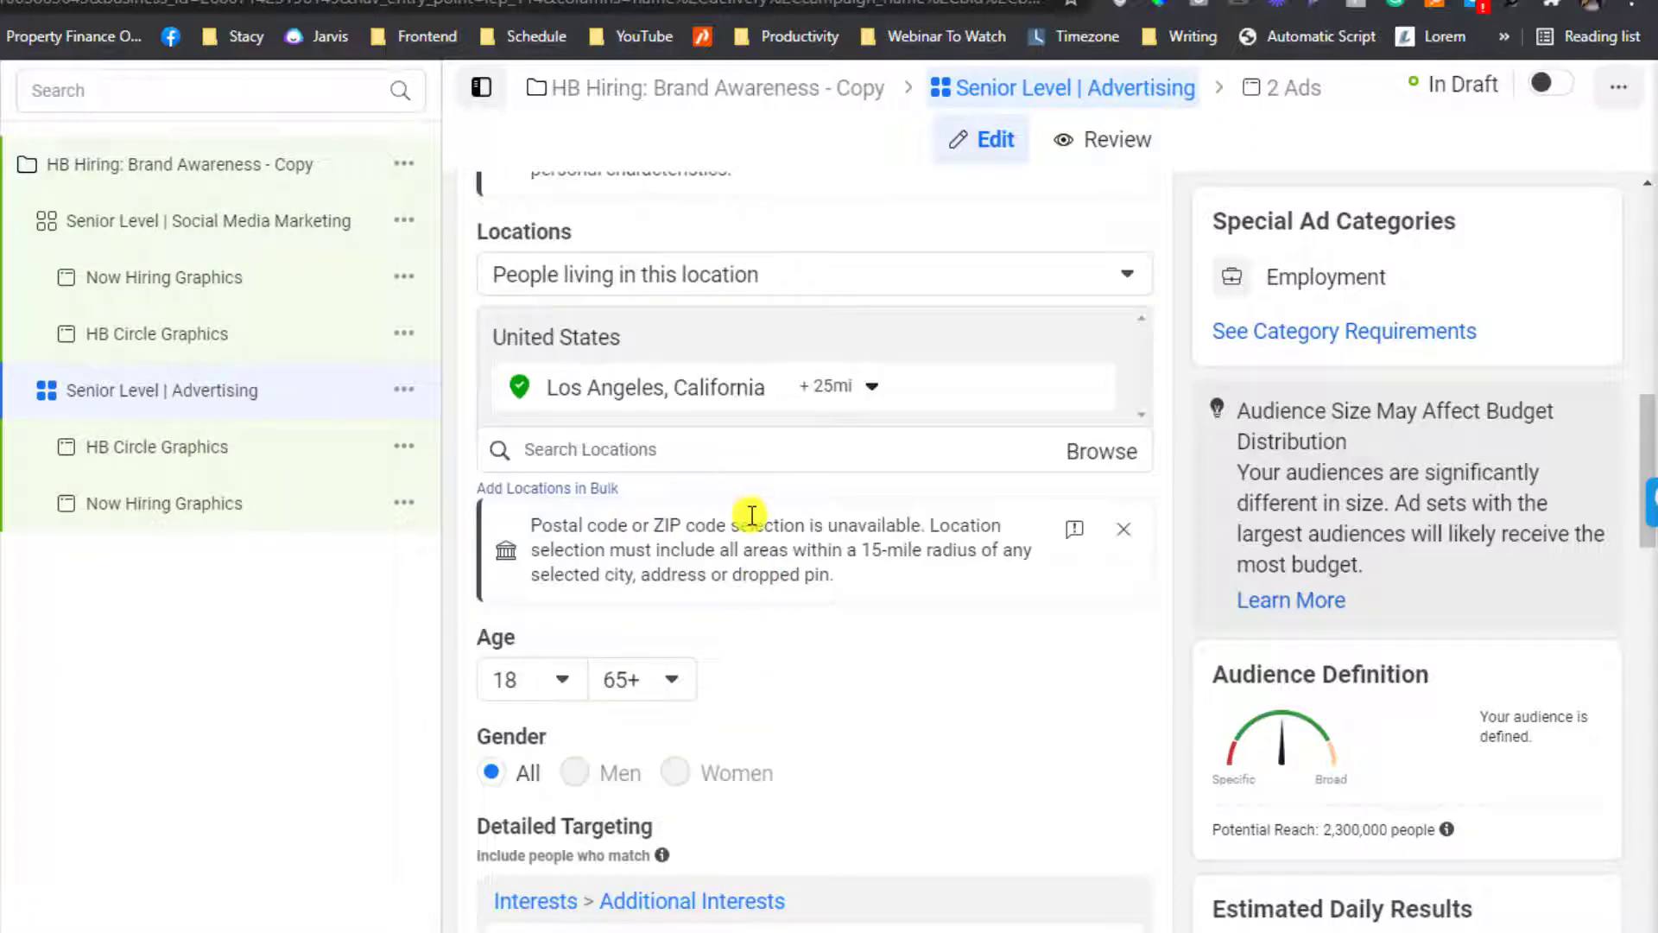
scroll(773, 604, down, 3)
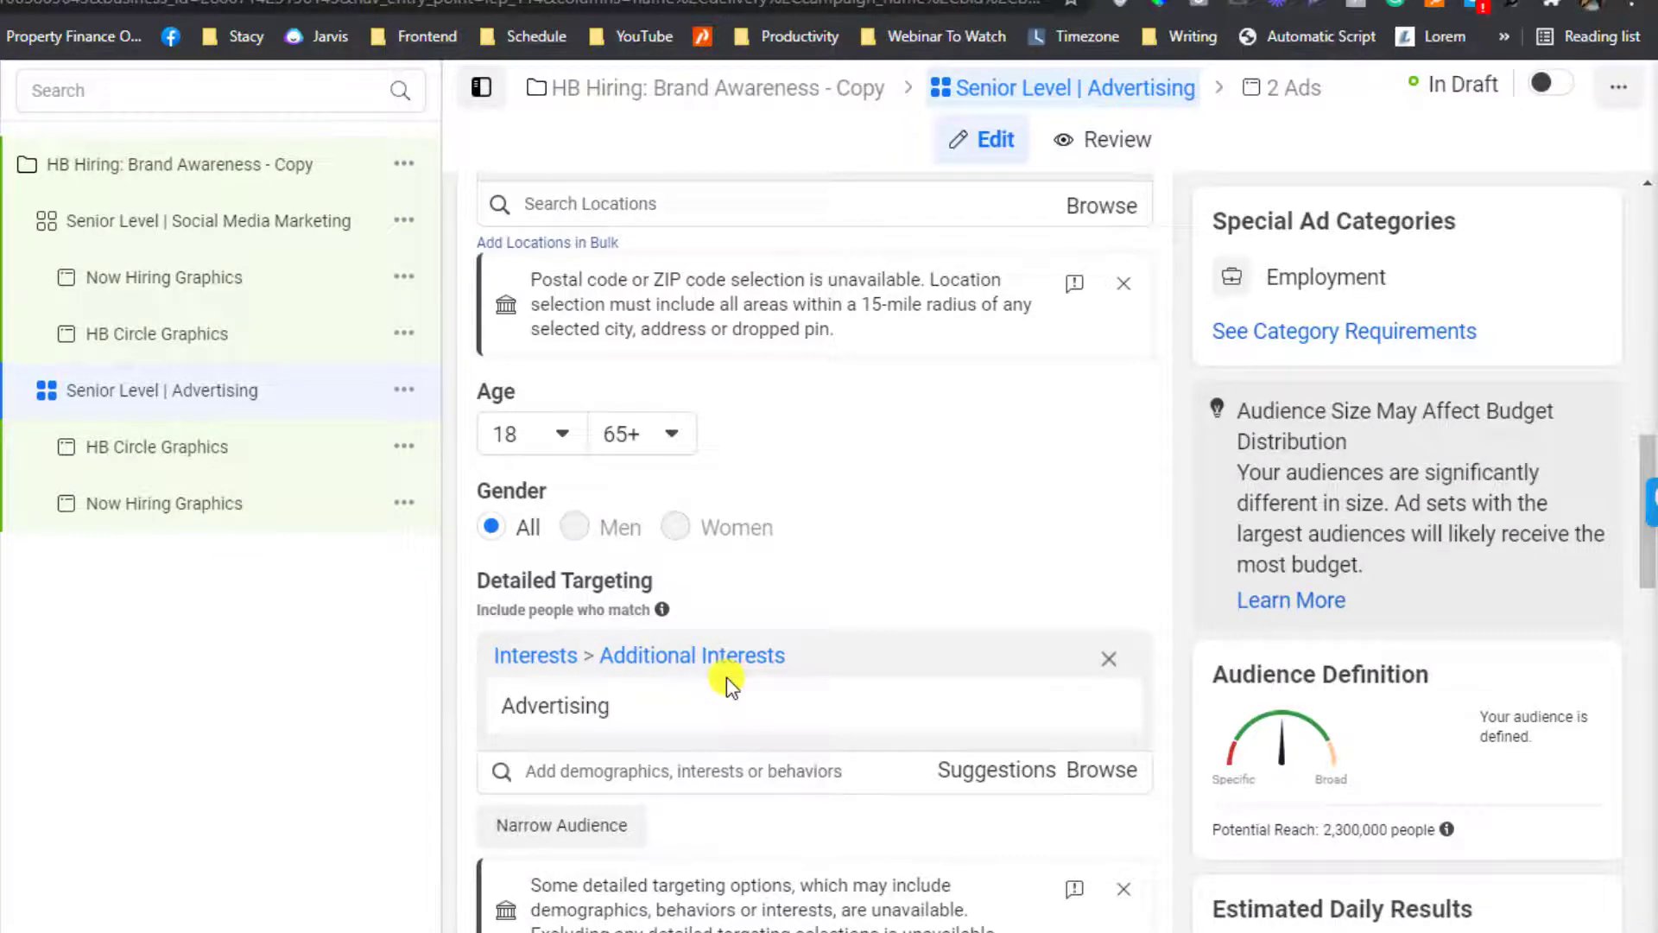
scroll(807, 581, up, 4)
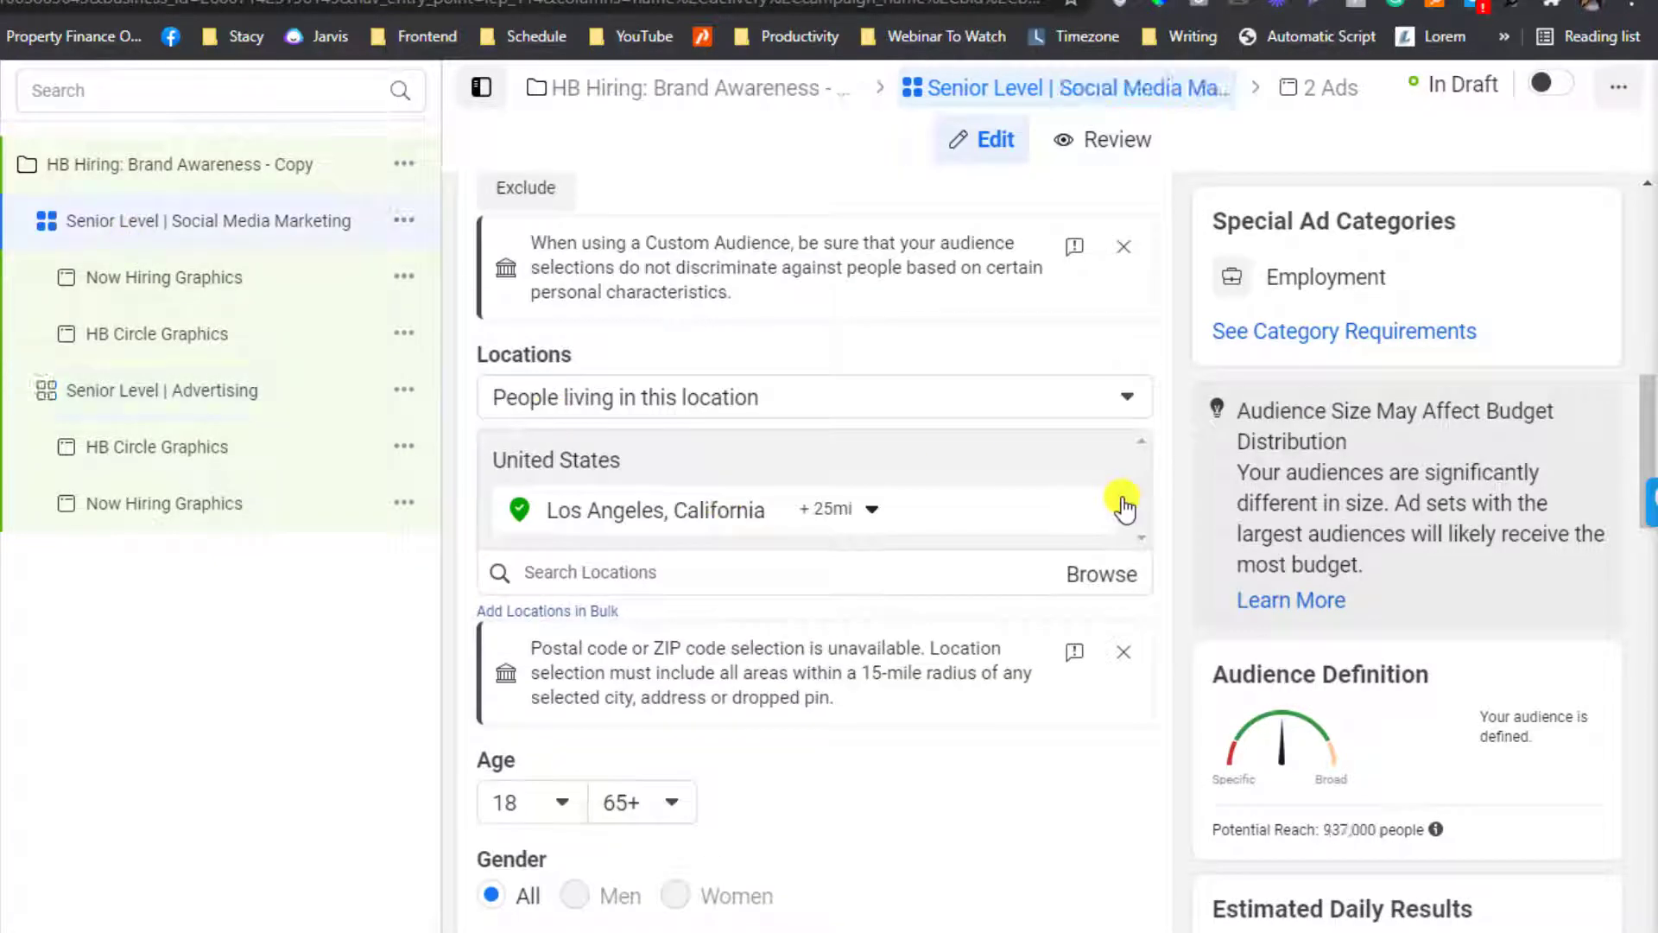
scroll(1122, 499, up, 4)
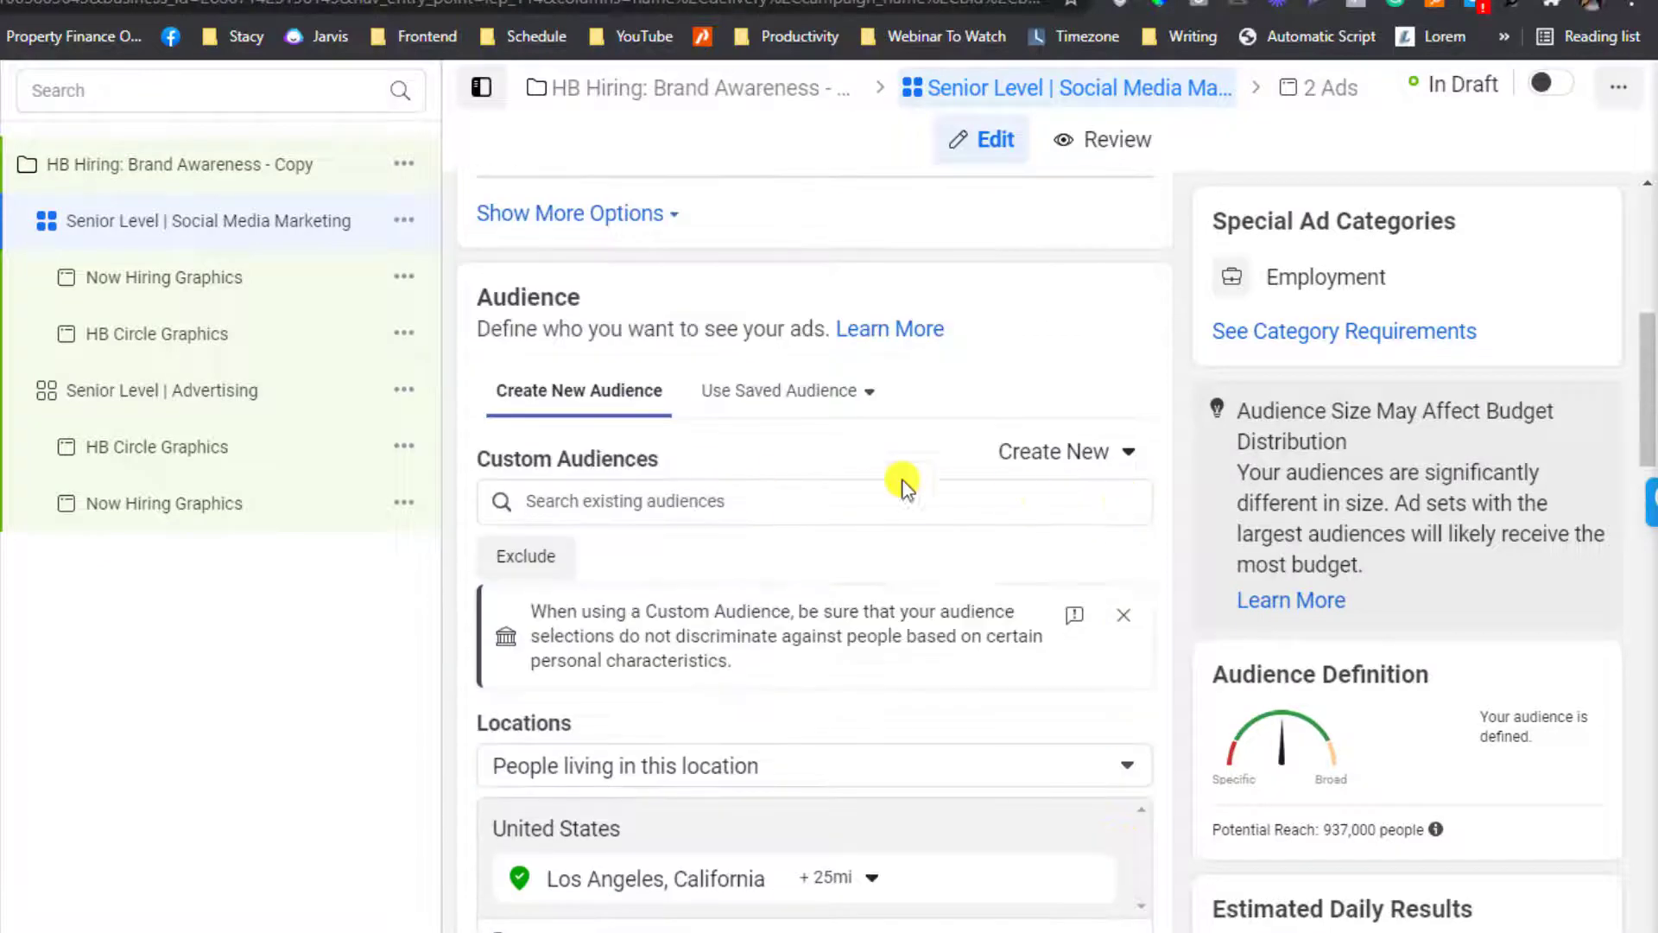
scroll(858, 640, down, 3)
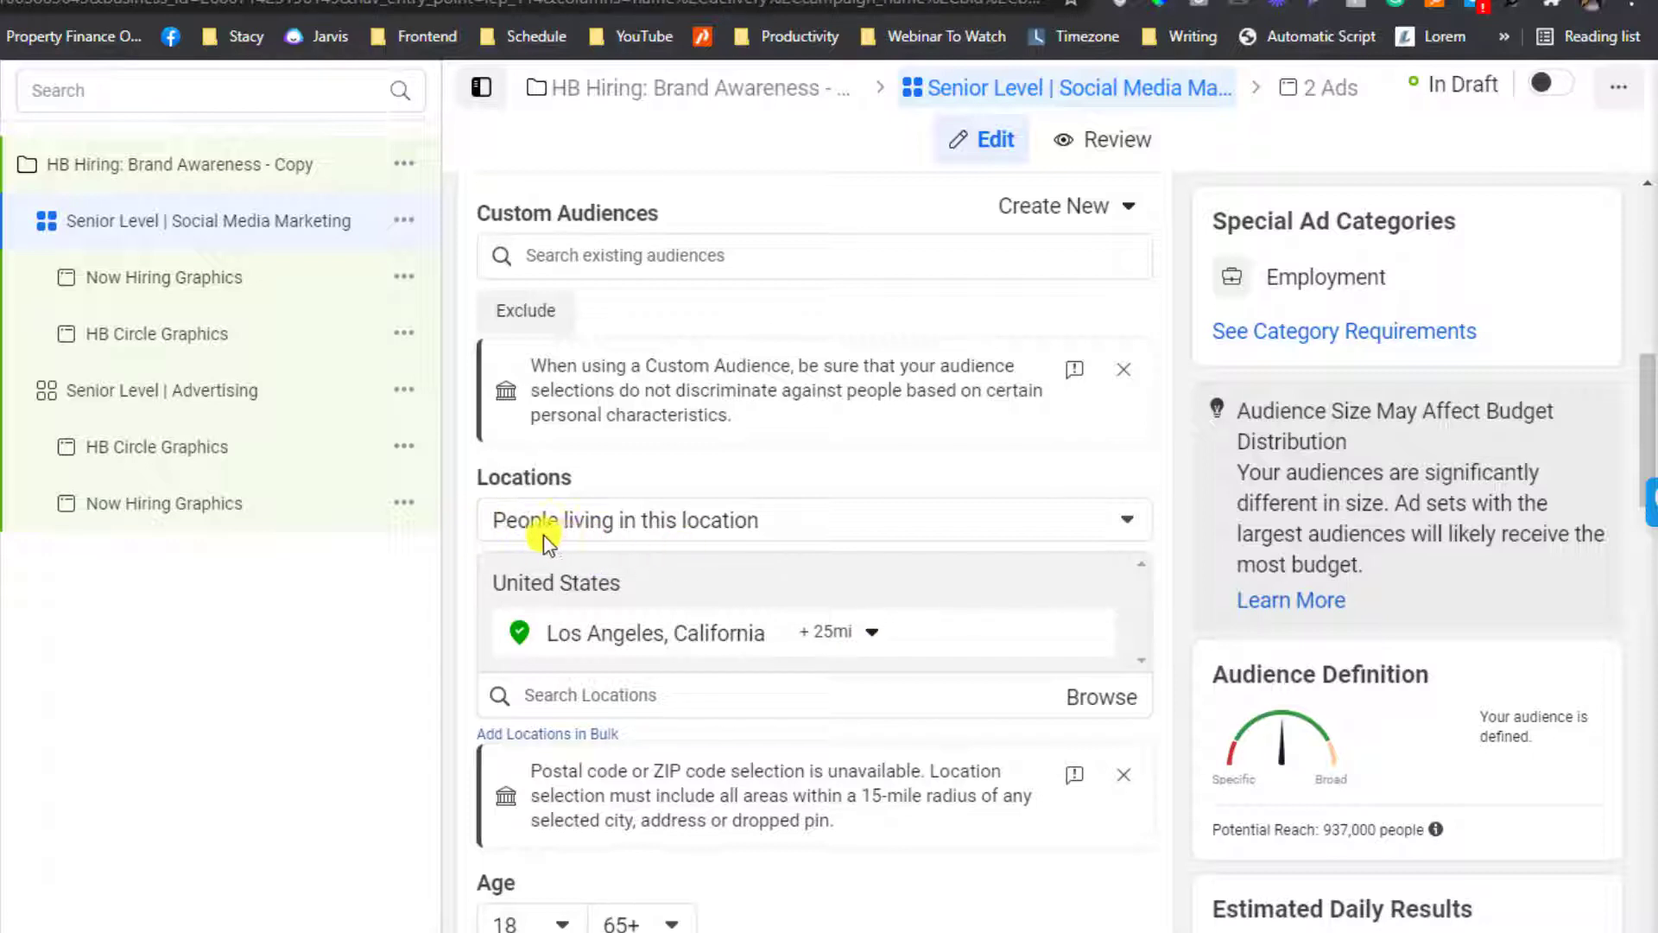
click(647, 522)
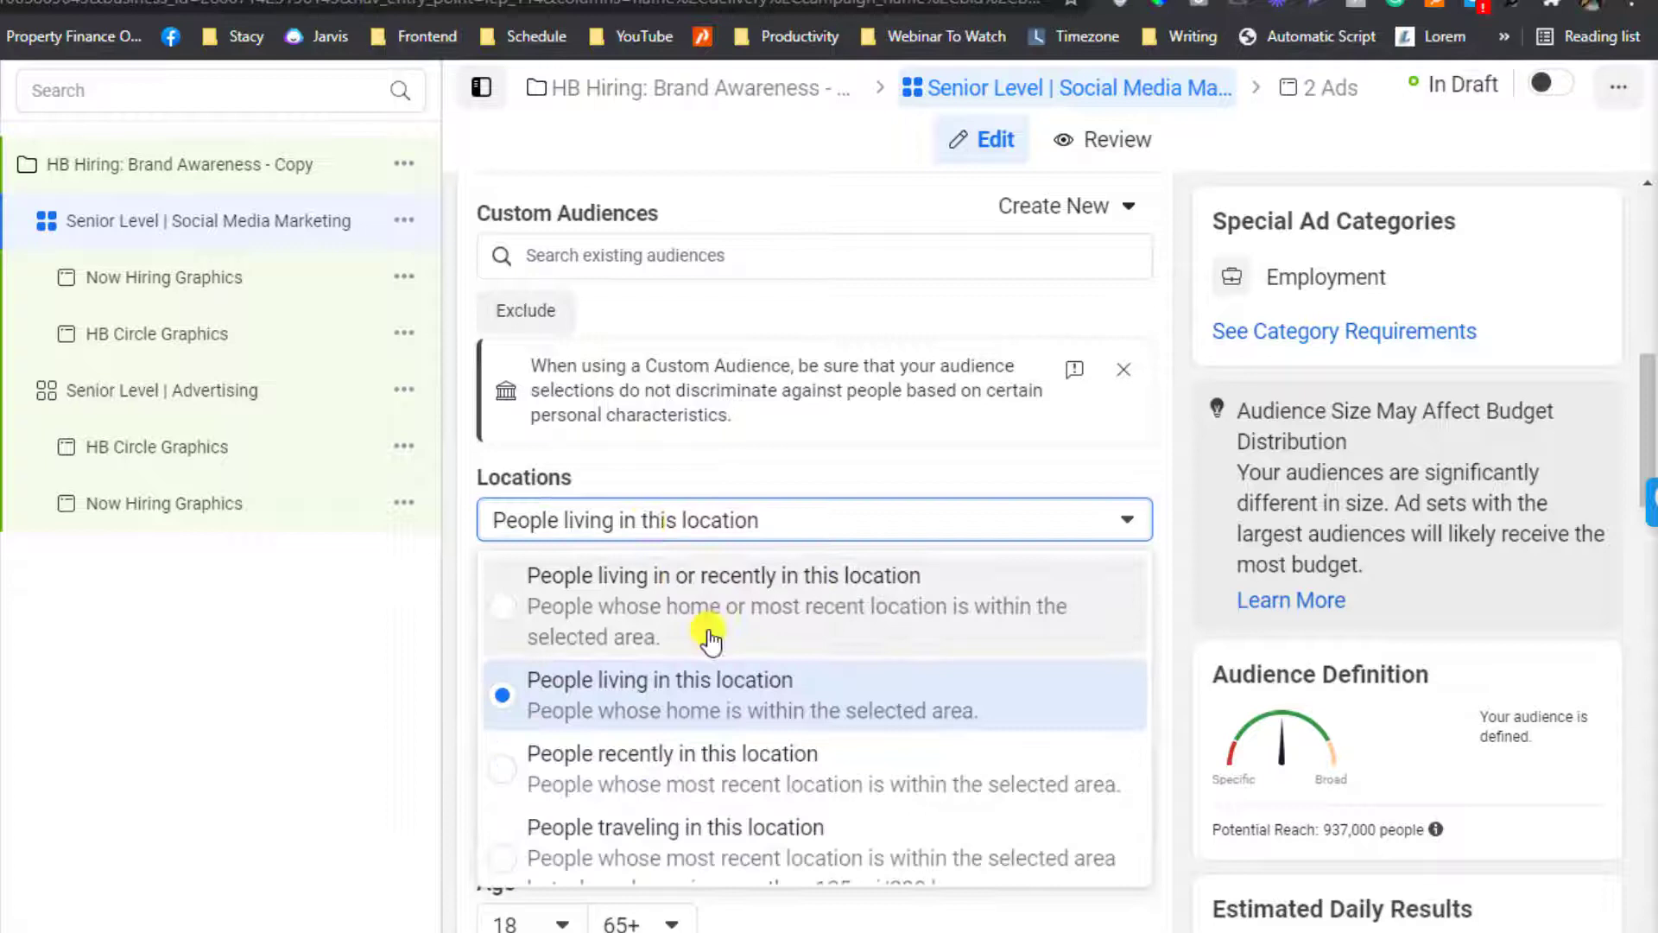
scroll(686, 686, down, 1)
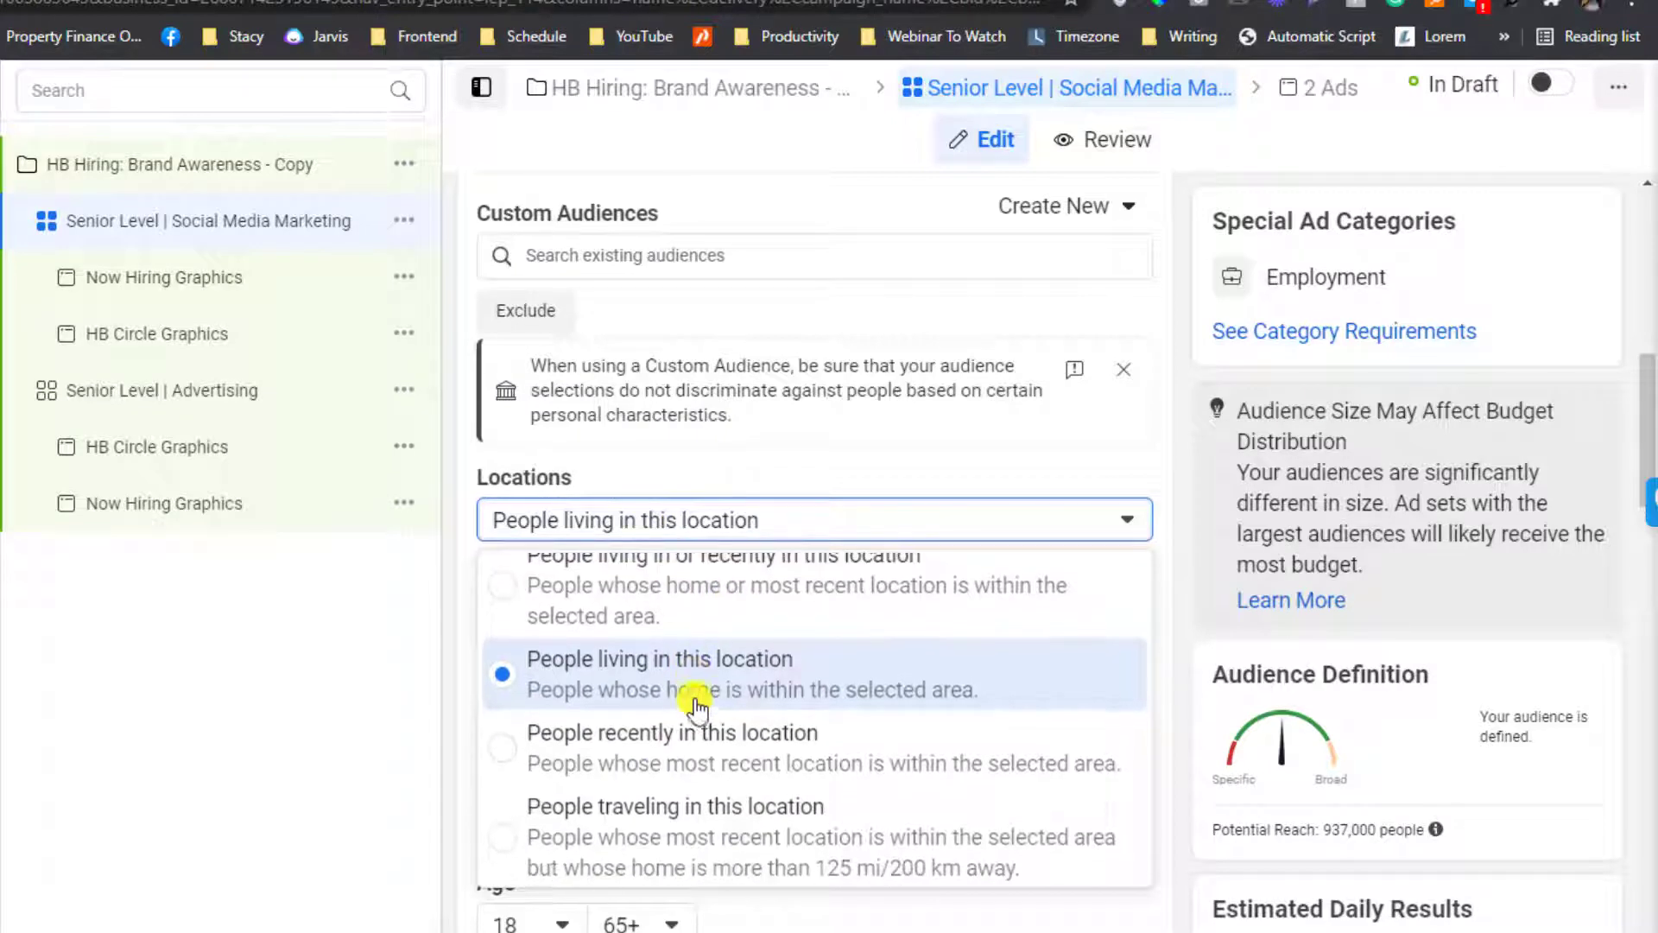
scroll(708, 678, up, 1)
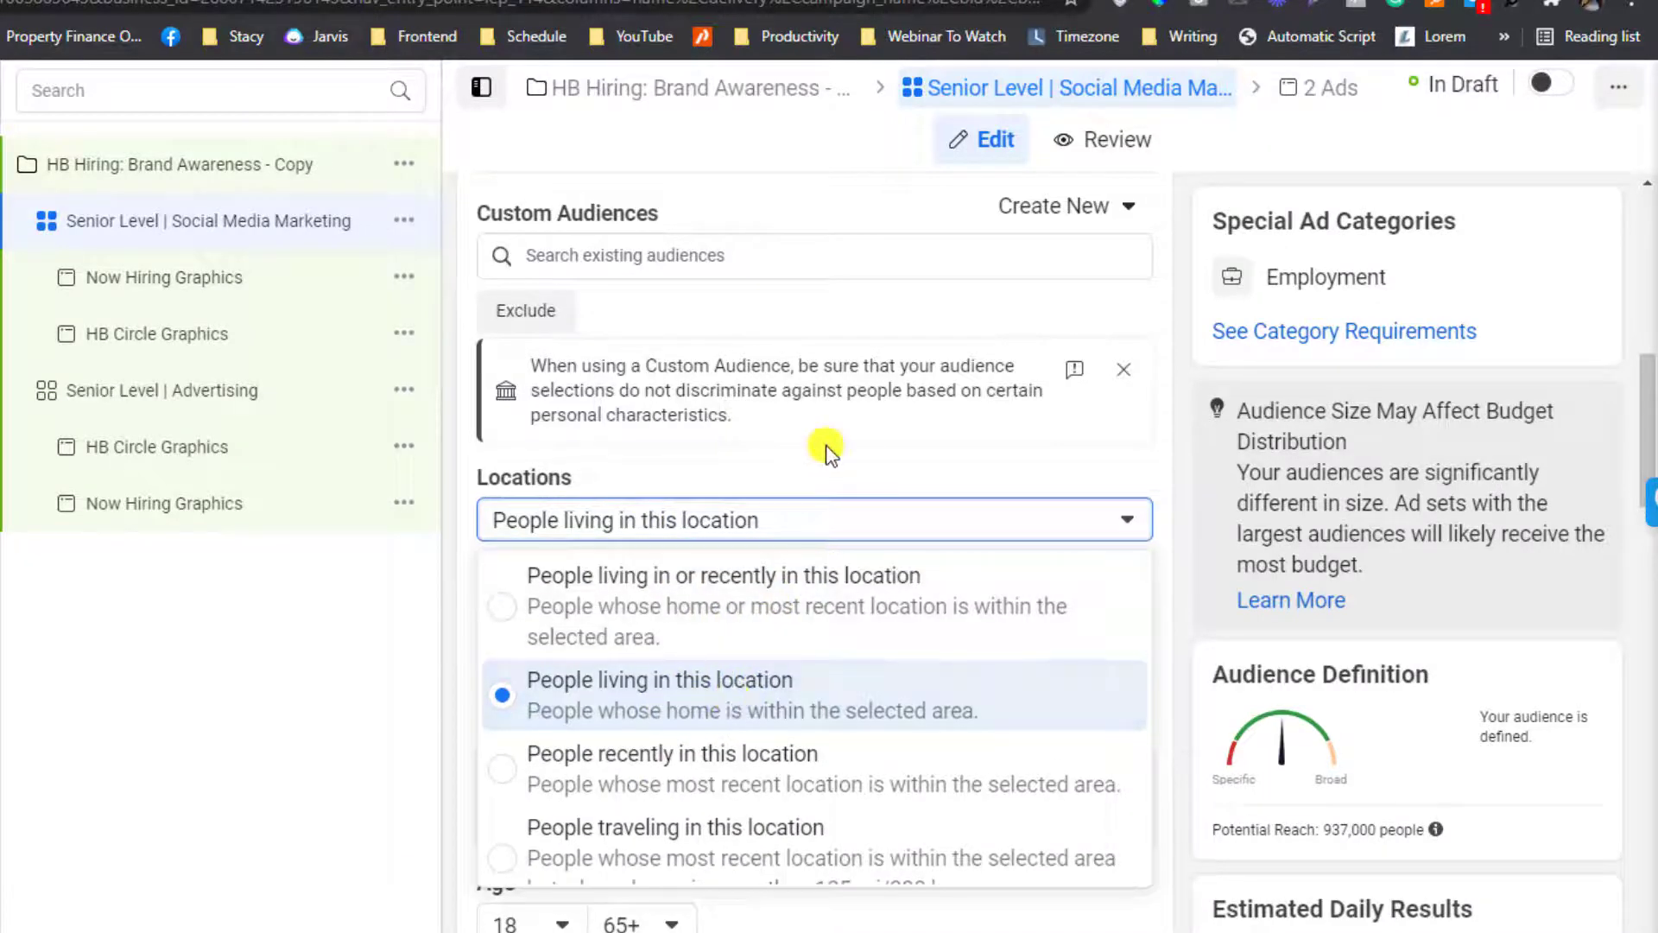
click(816, 523)
click(816, 522)
click(704, 715)
click(771, 529)
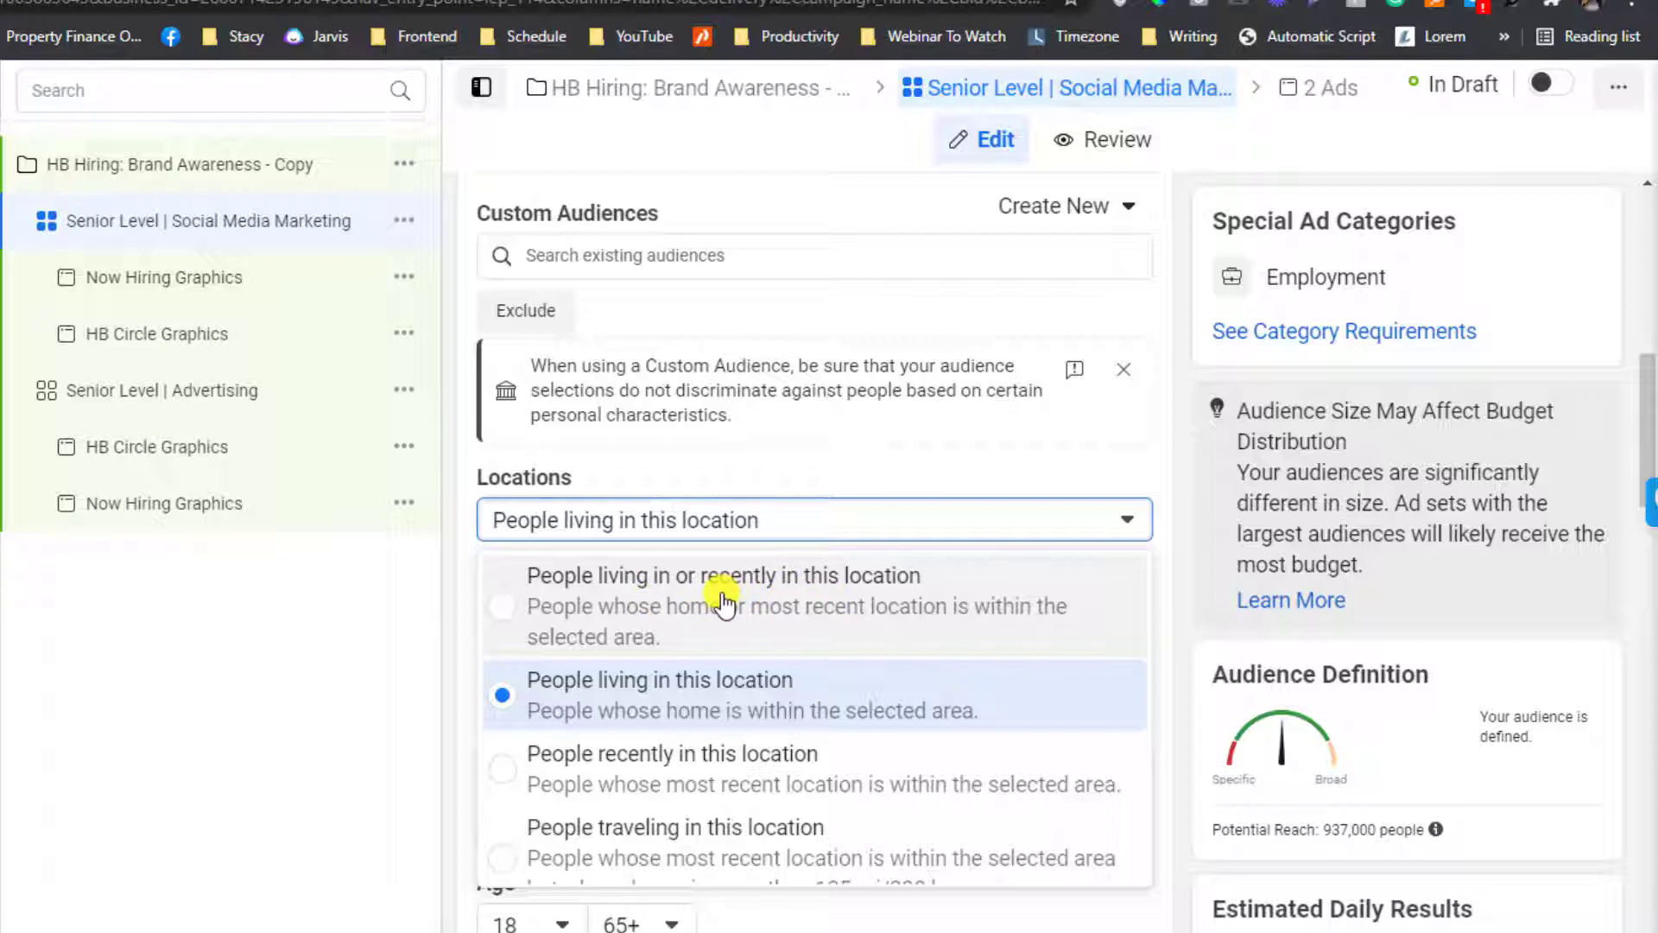
key(Escape)
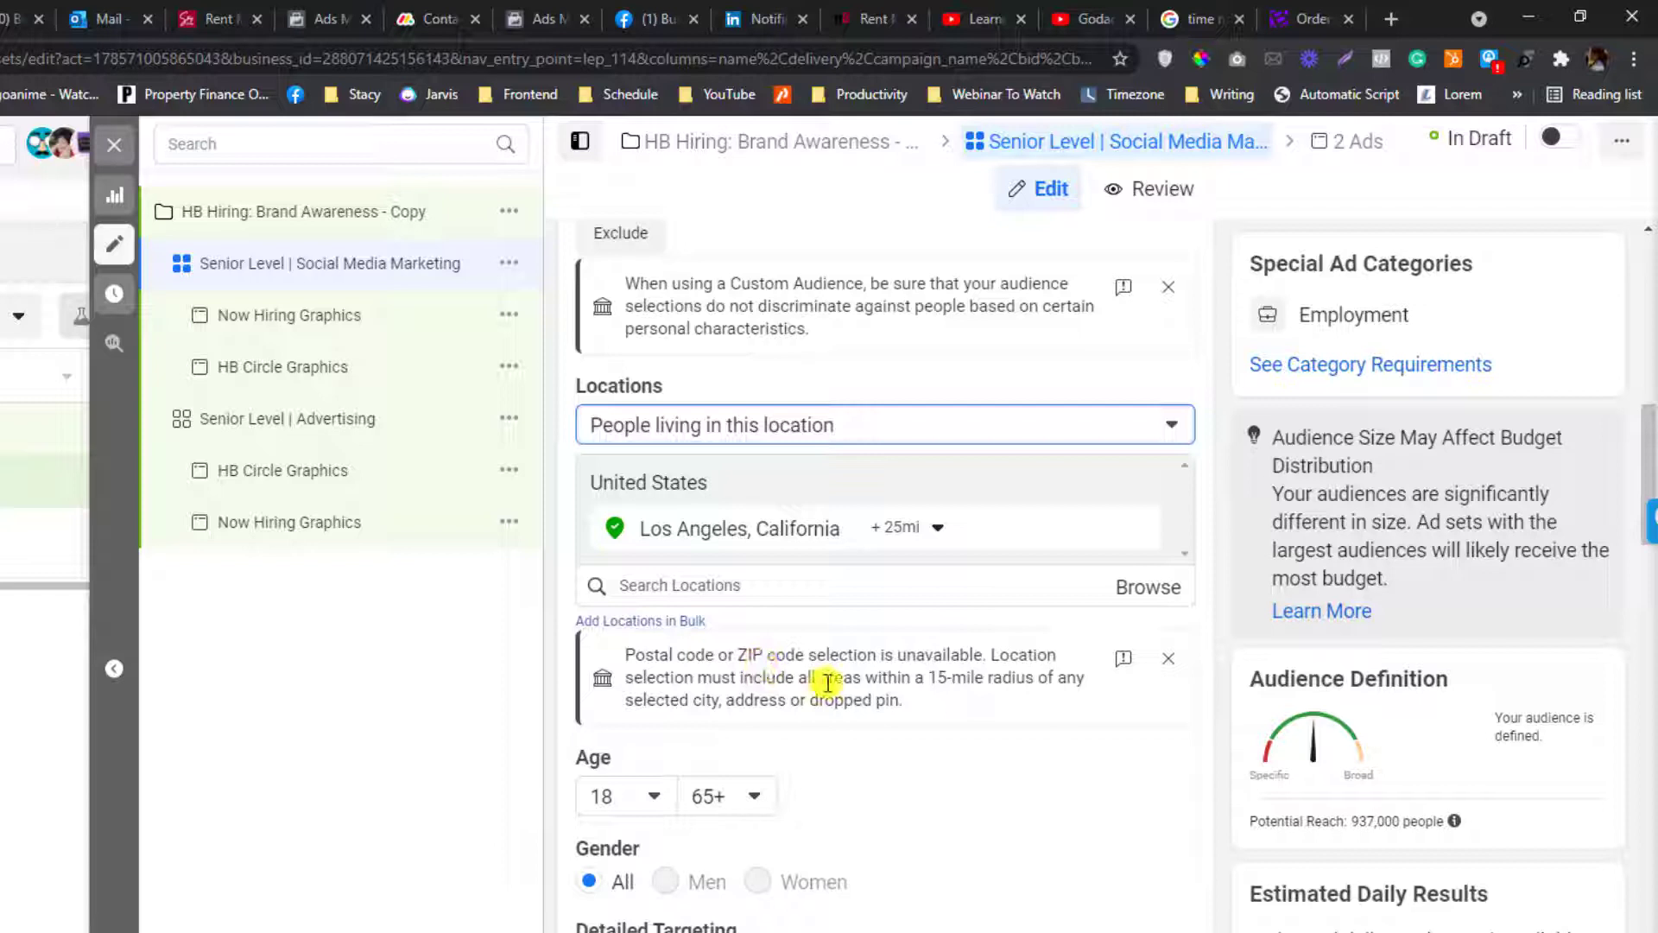
drag(929, 677, 984, 677)
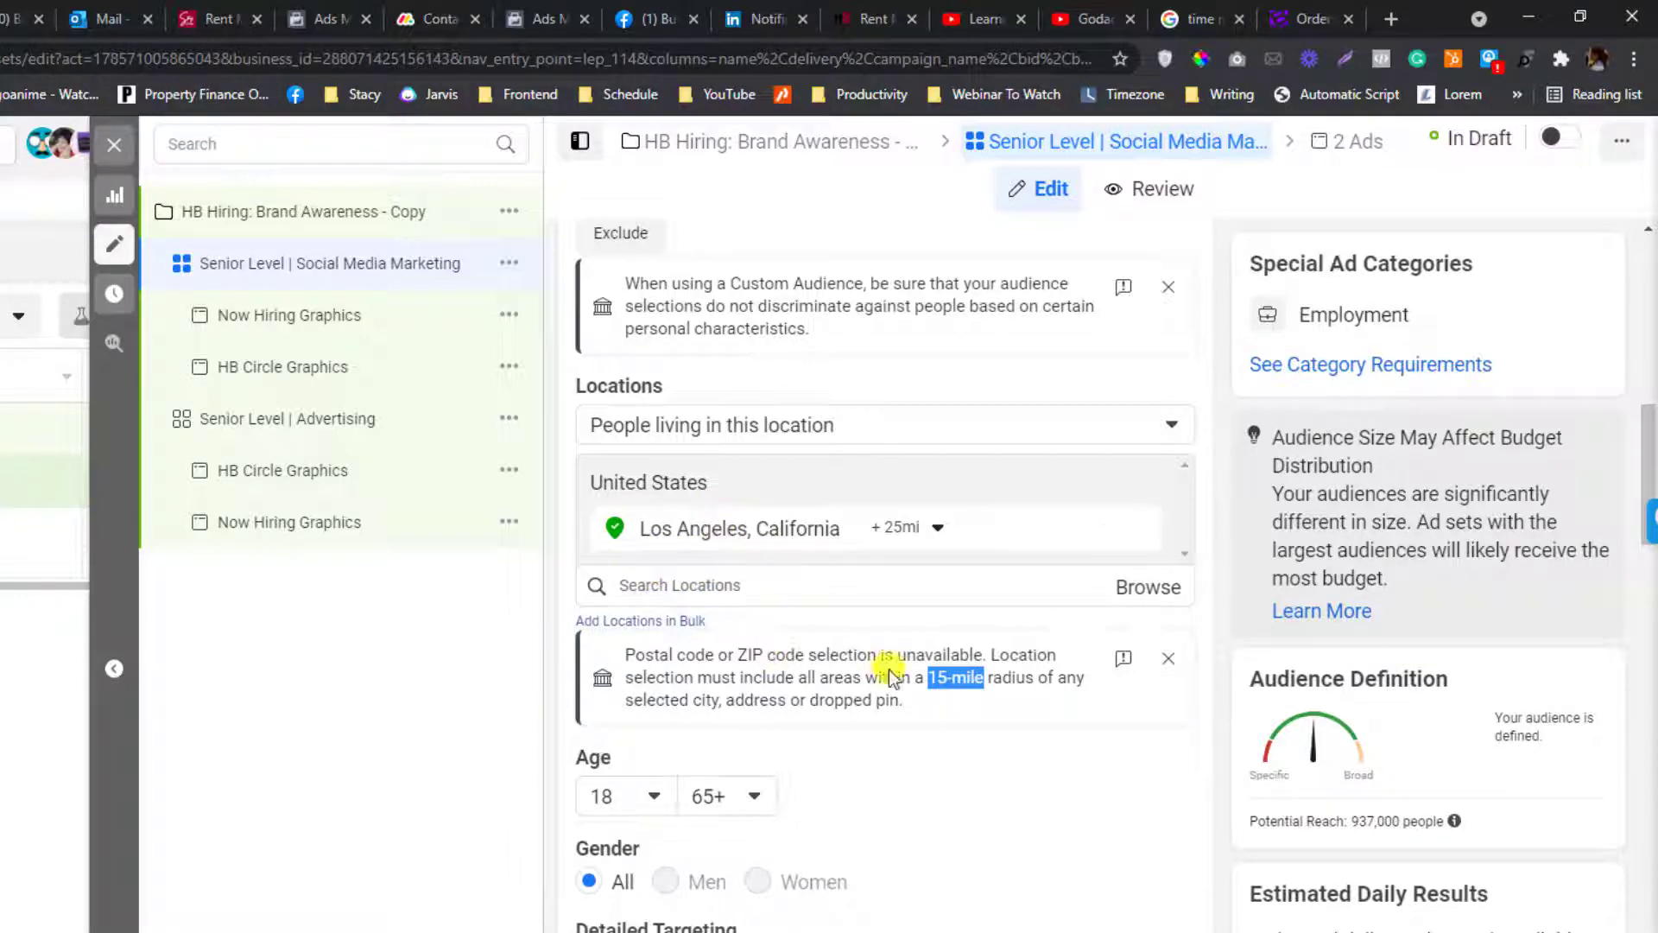
click(917, 672)
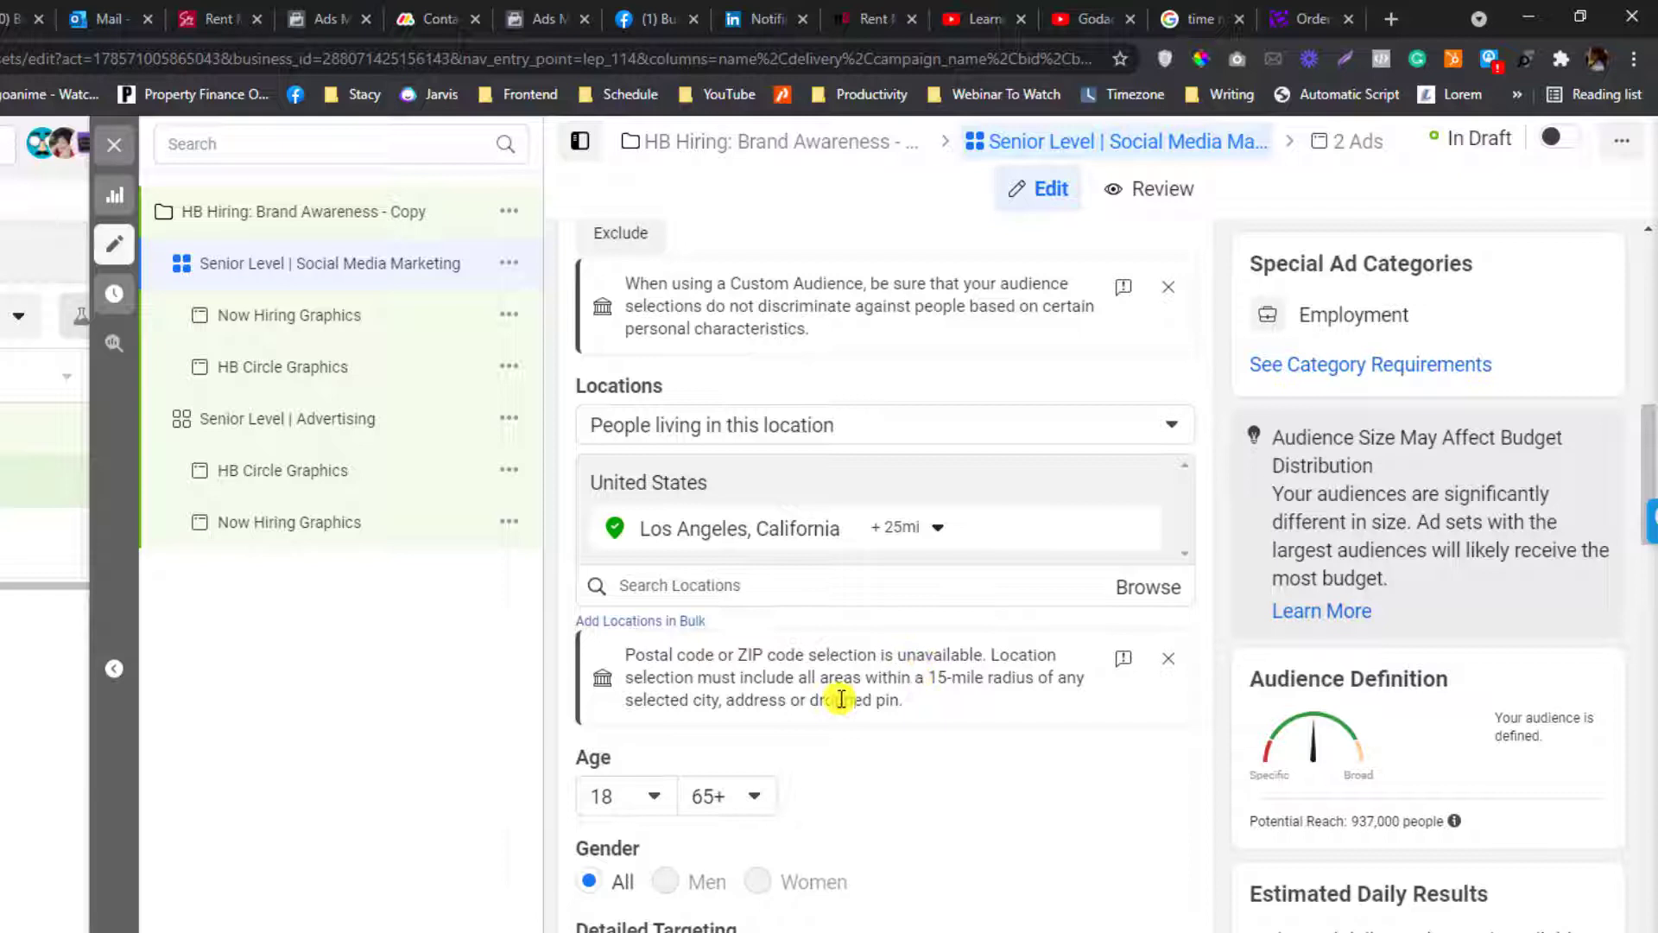
scroll(845, 695, down, 1)
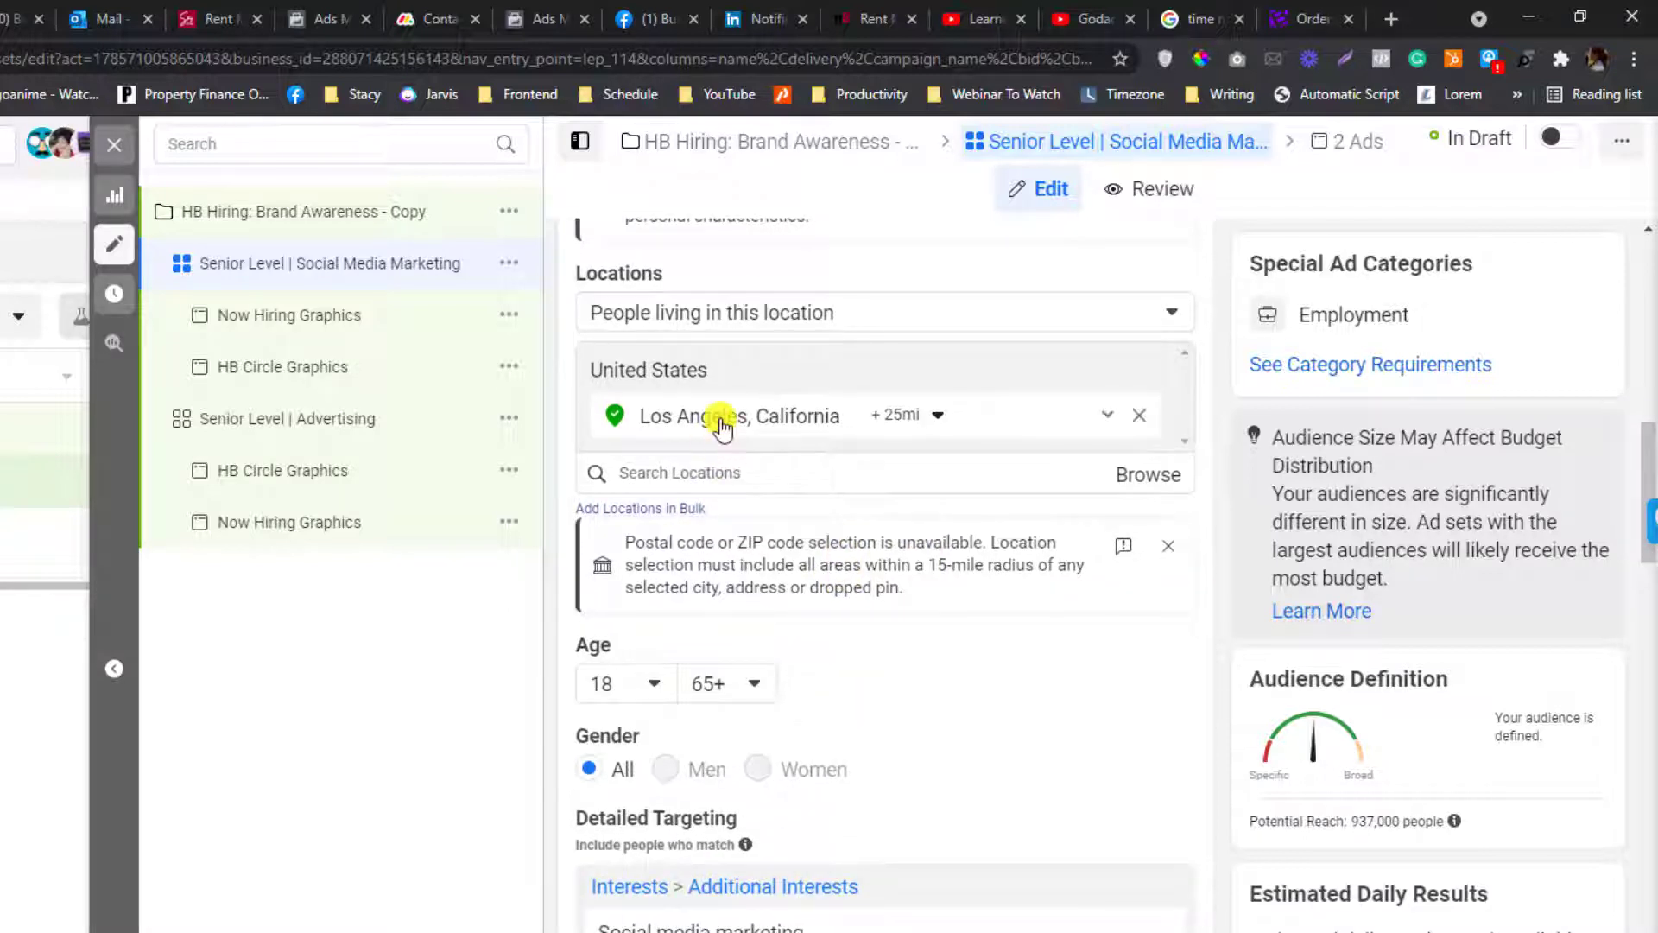
scroll(725, 540, down, 2)
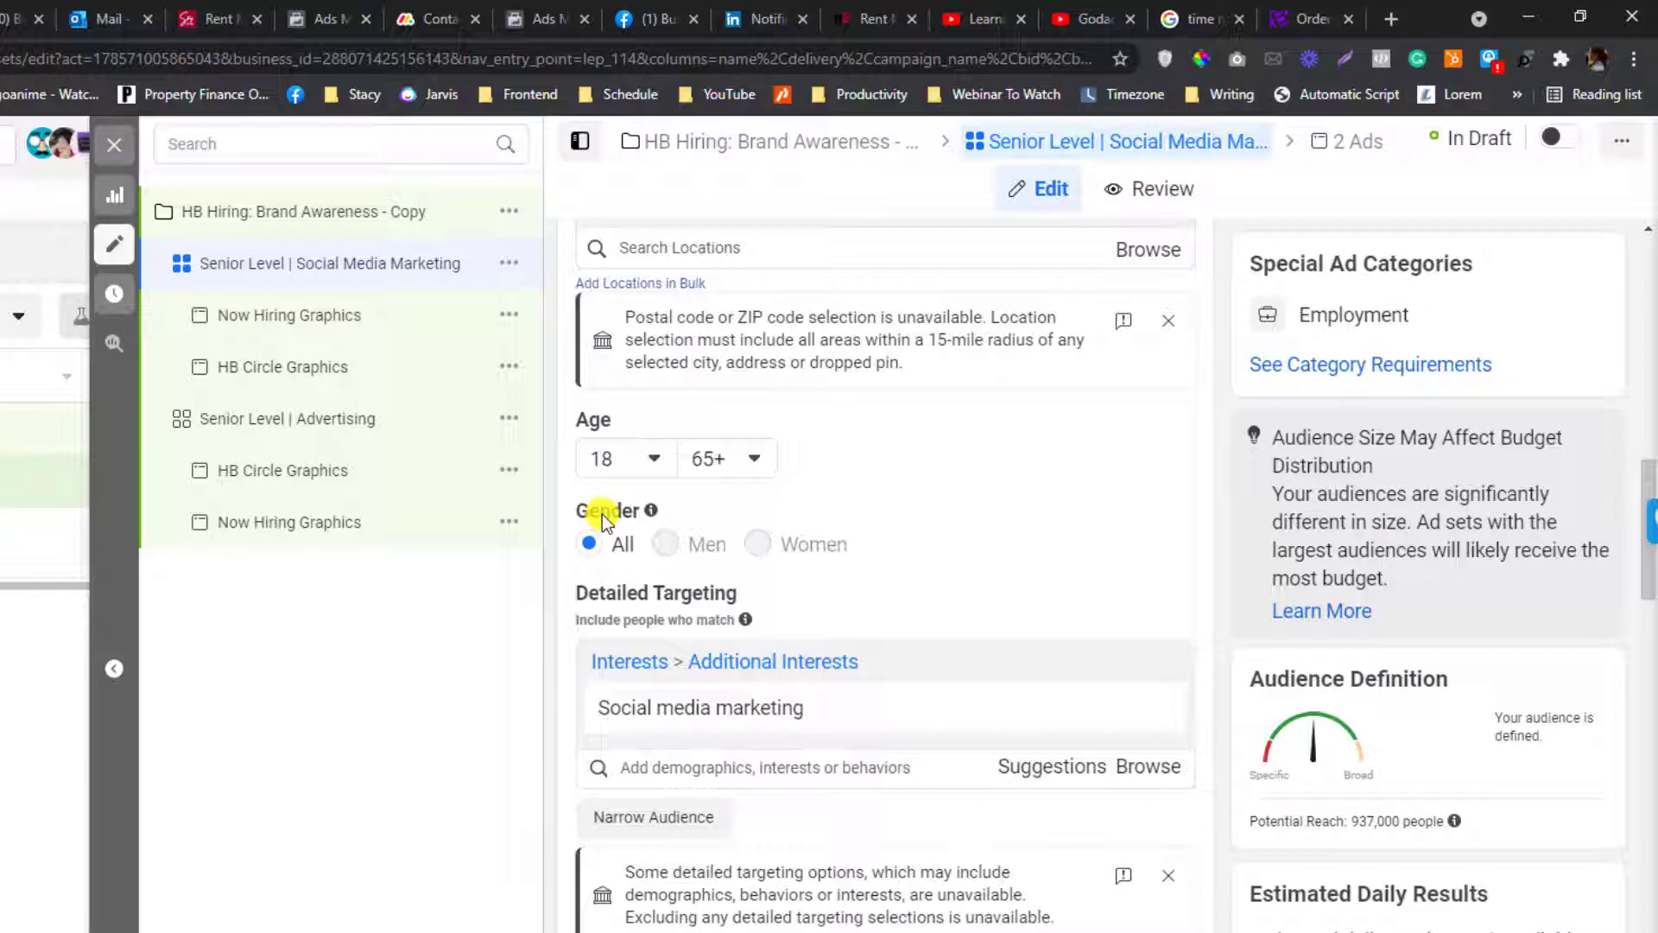
scroll(603, 515, down, 2)
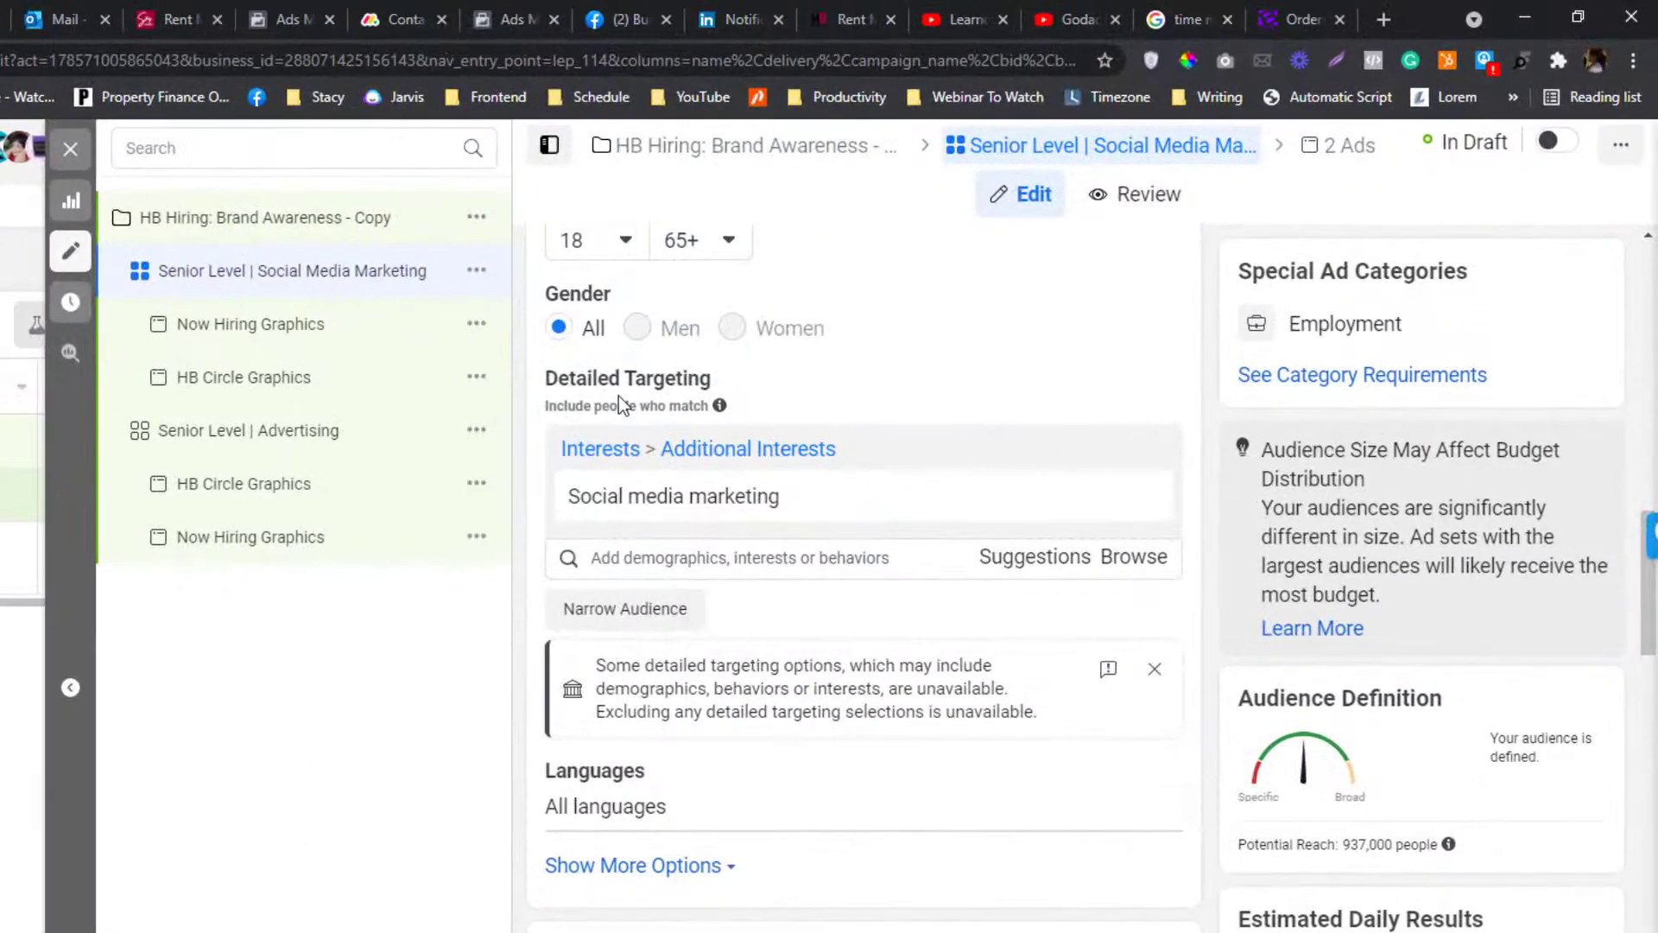
Browse the detailed targeting categories and expand the Interests list
click(1131, 561)
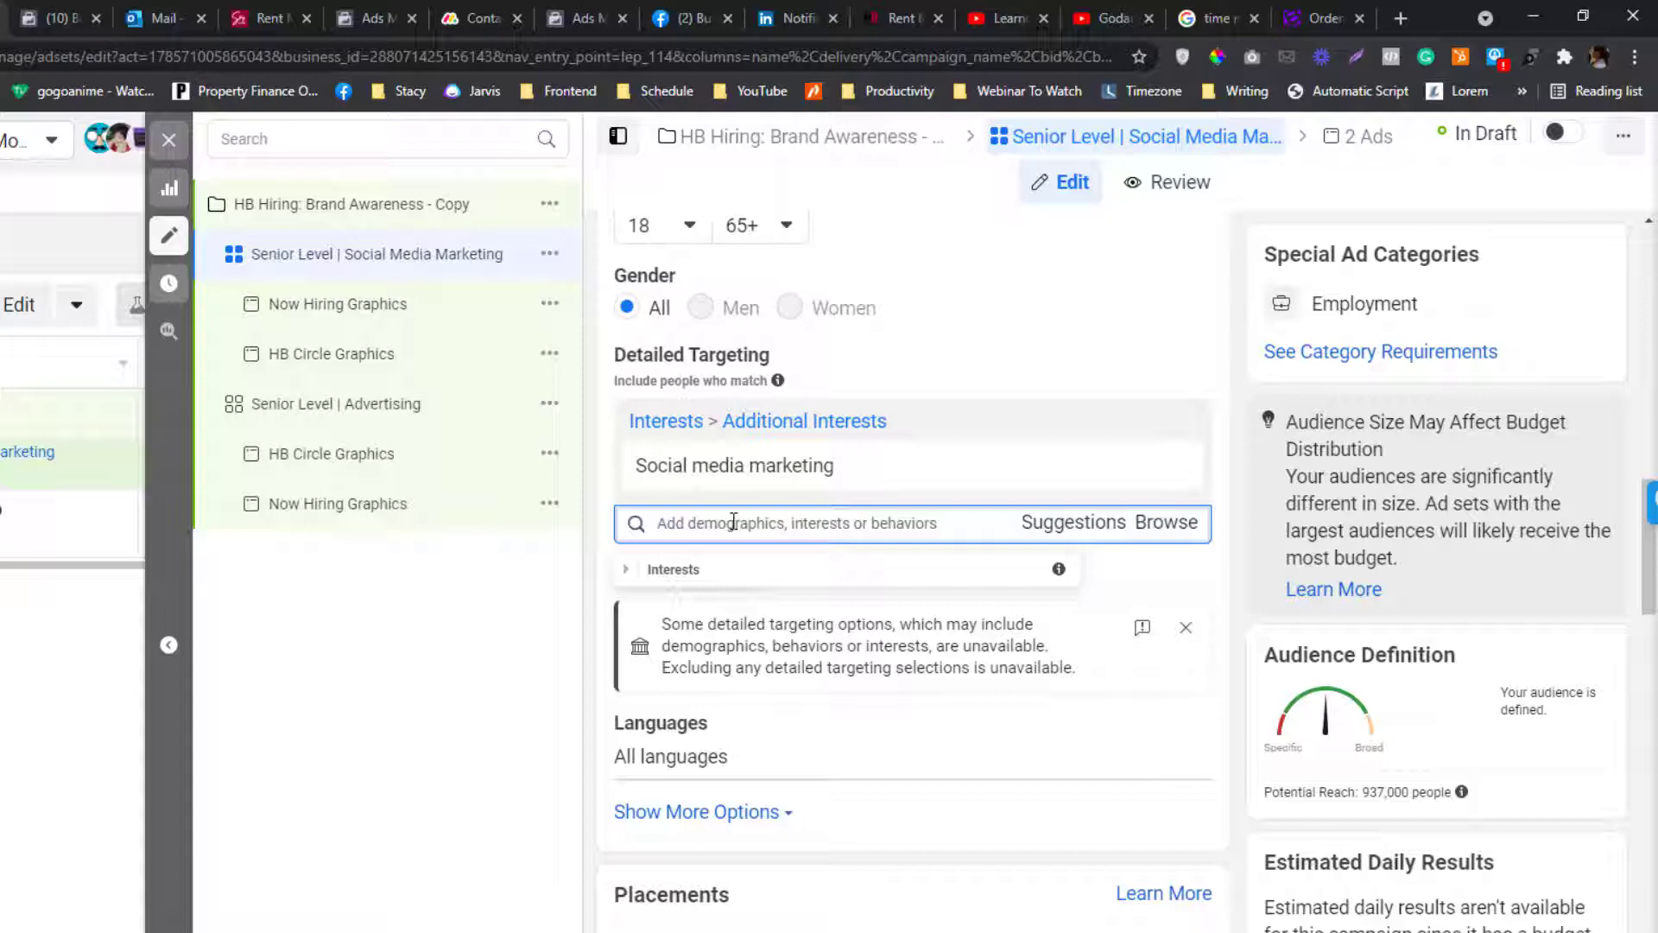
click(624, 571)
Scroll the Interests checklist to confirm Social media marketing is checked, then close the browser
click(627, 581)
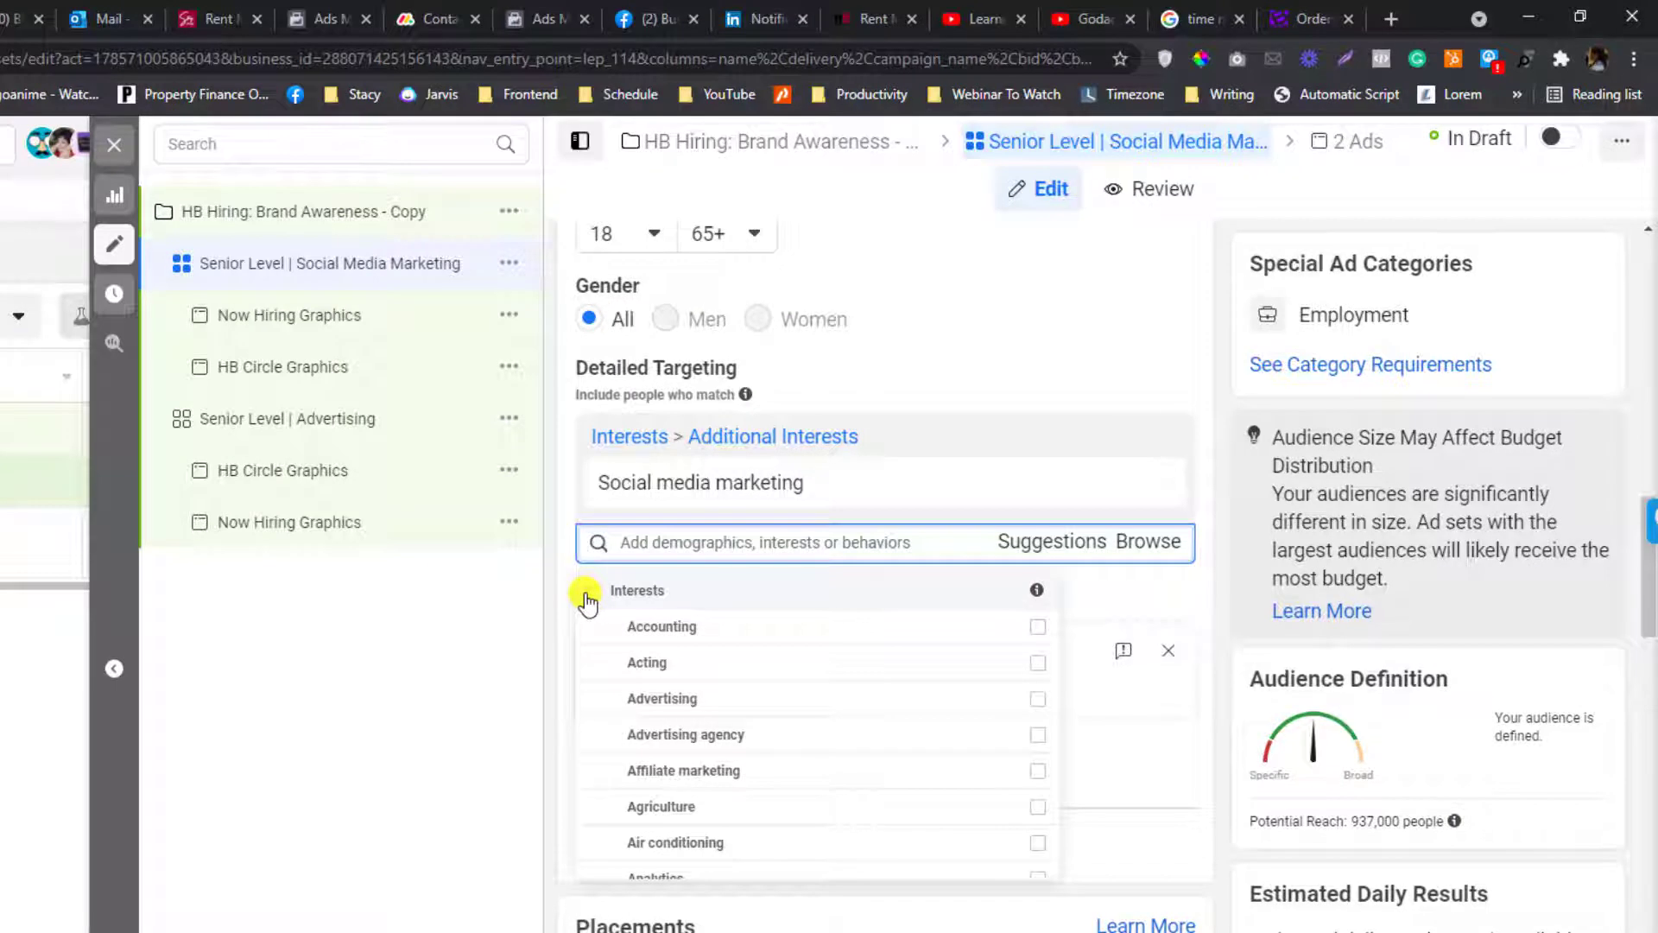
scroll(814, 743, down, 3)
scroll(815, 743, up, 2)
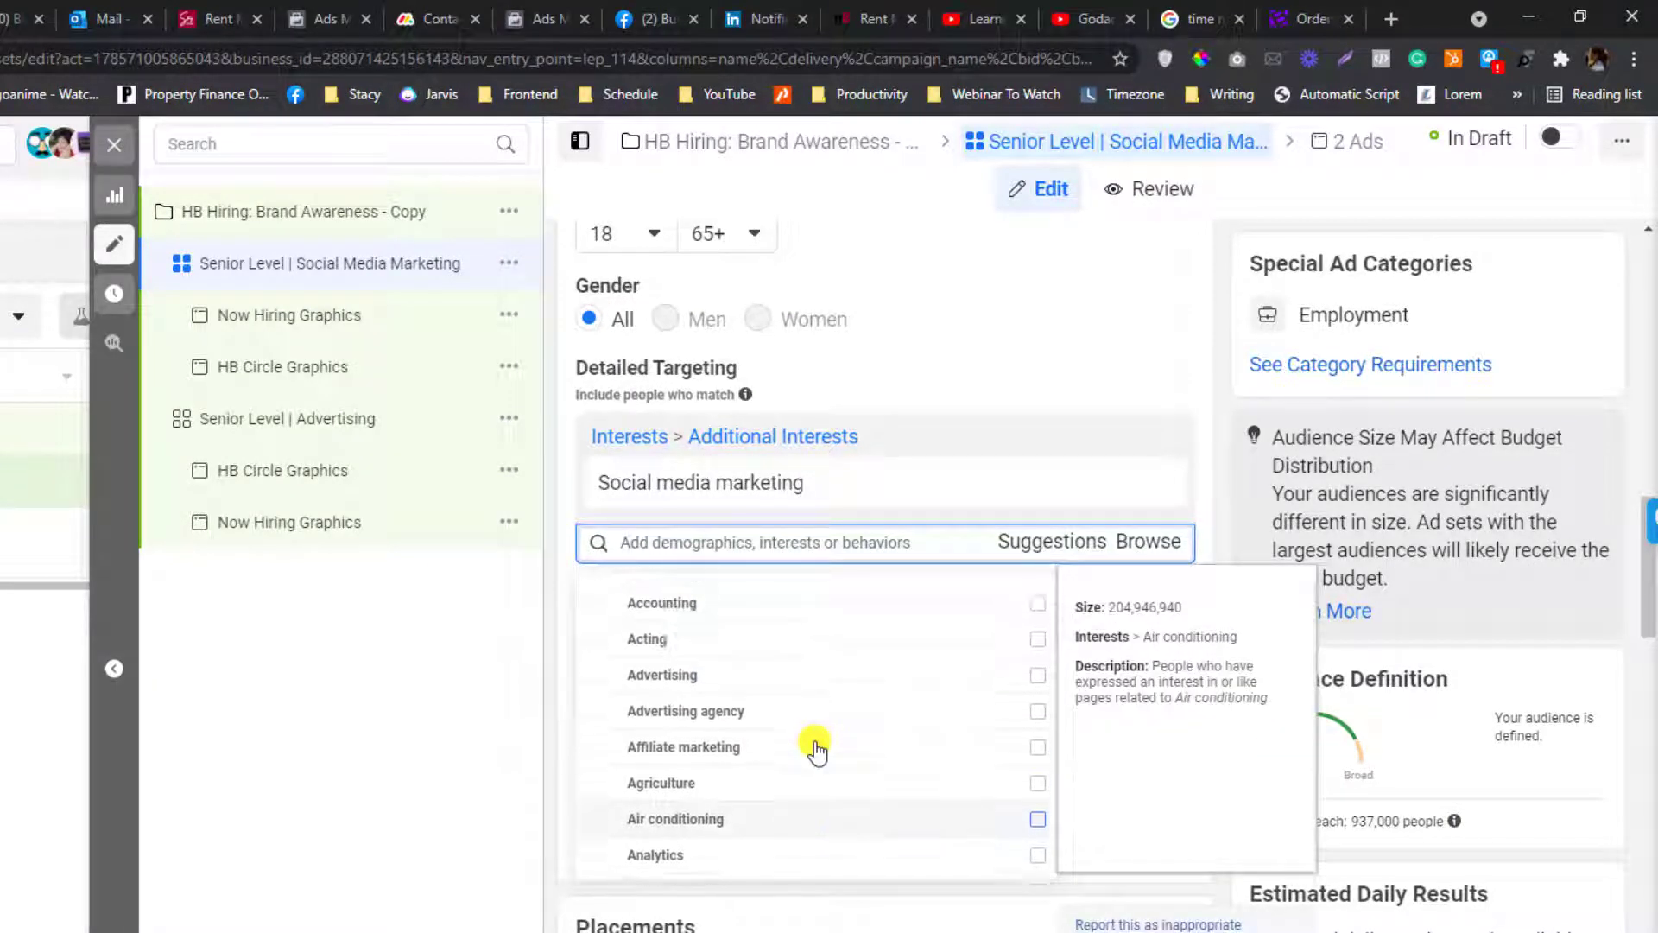
scroll(810, 683, up, 1)
scroll(814, 692, down, 4)
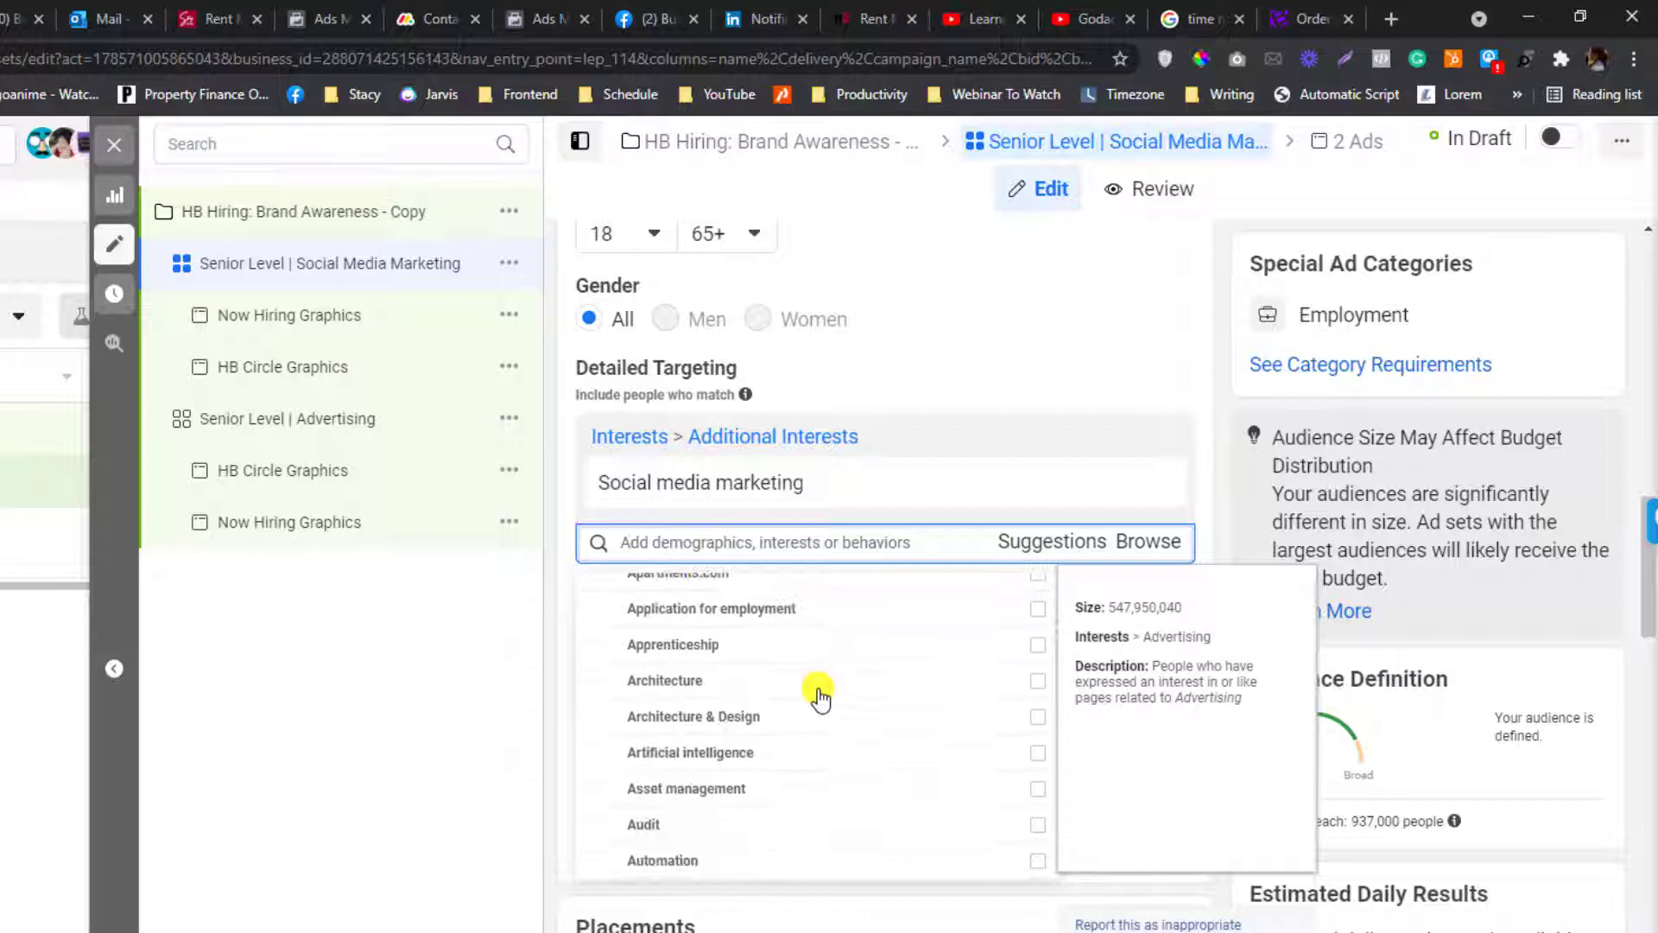
scroll(819, 696, down, 10)
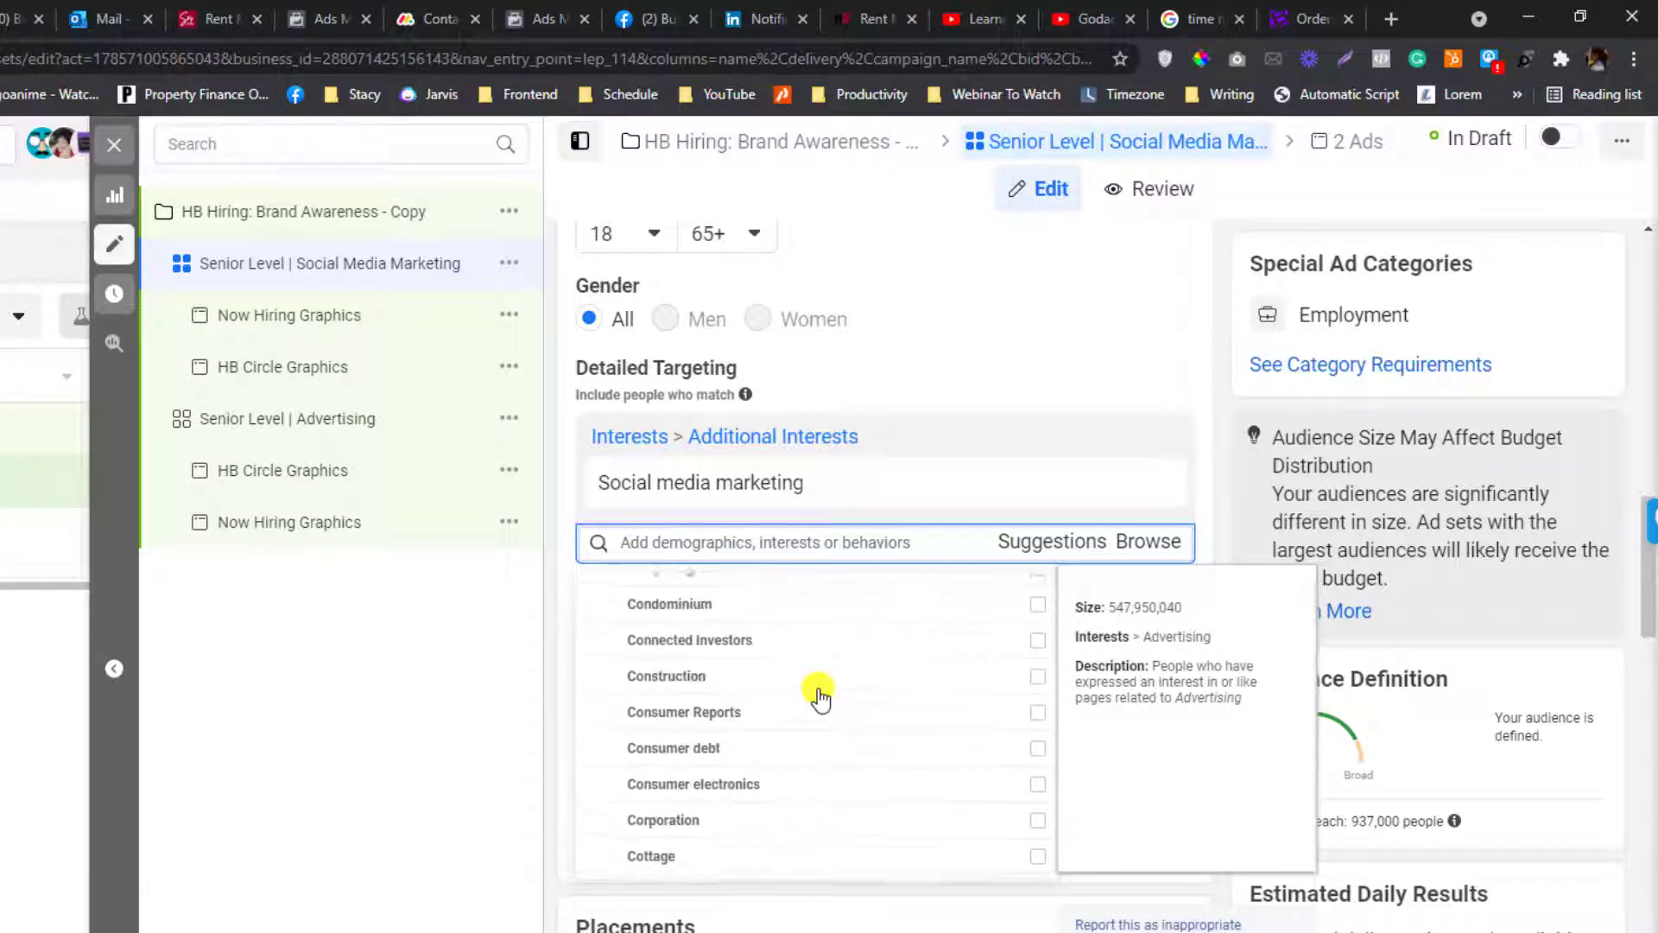
scroll(819, 696, down, 12)
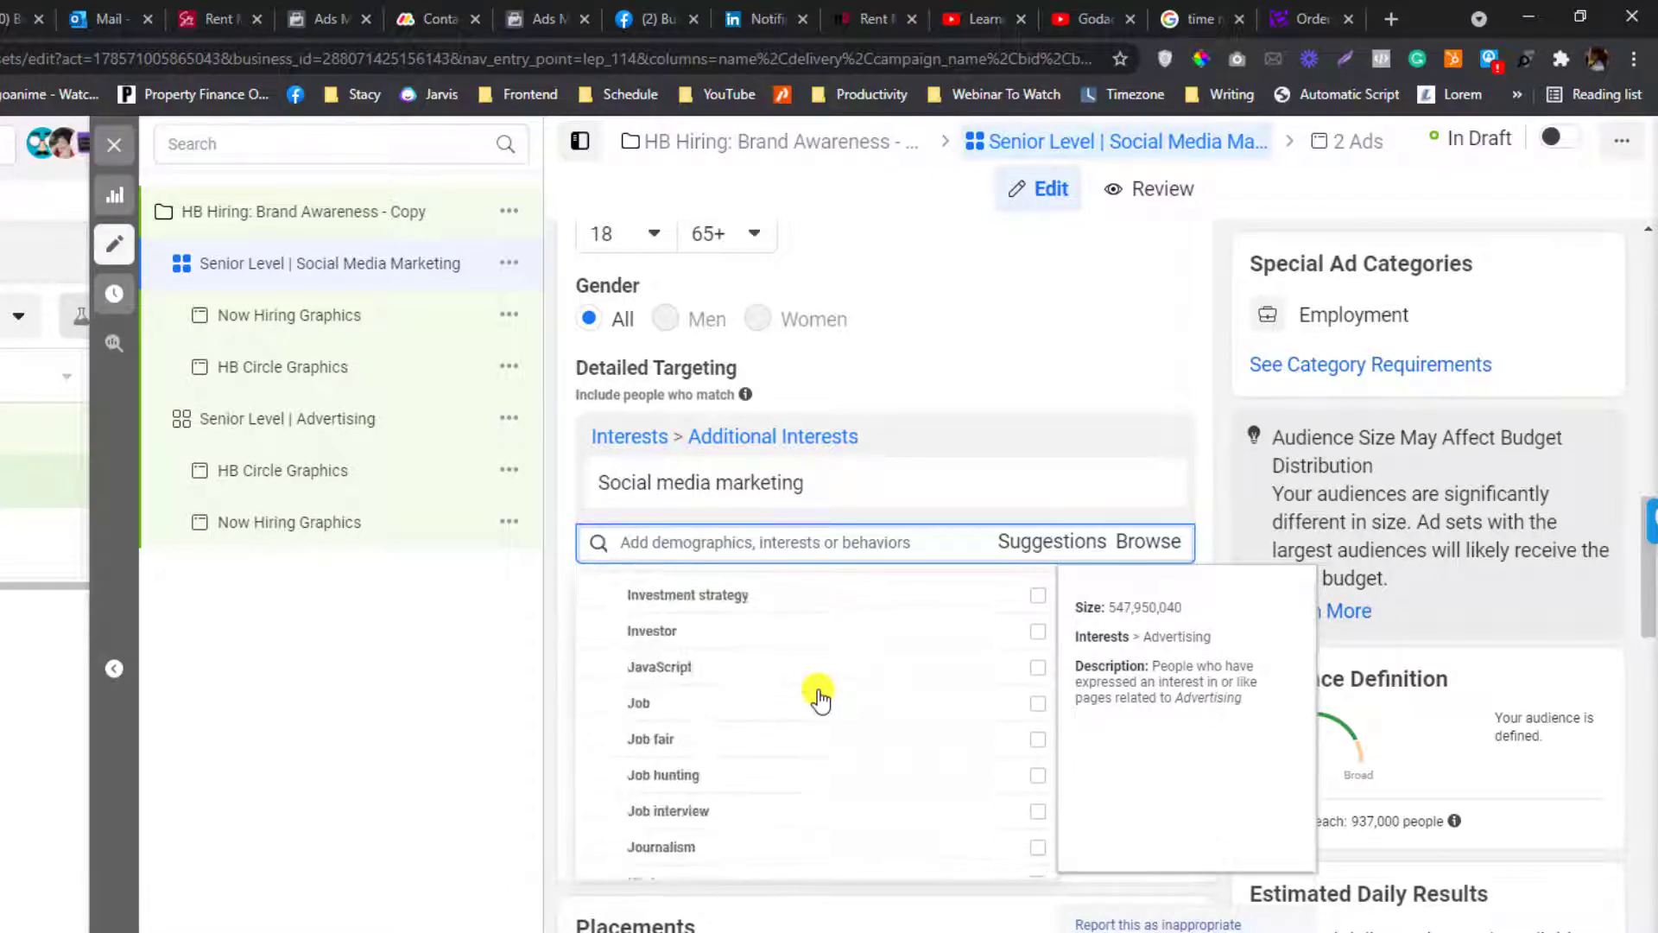
scroll(818, 696, down, 14)
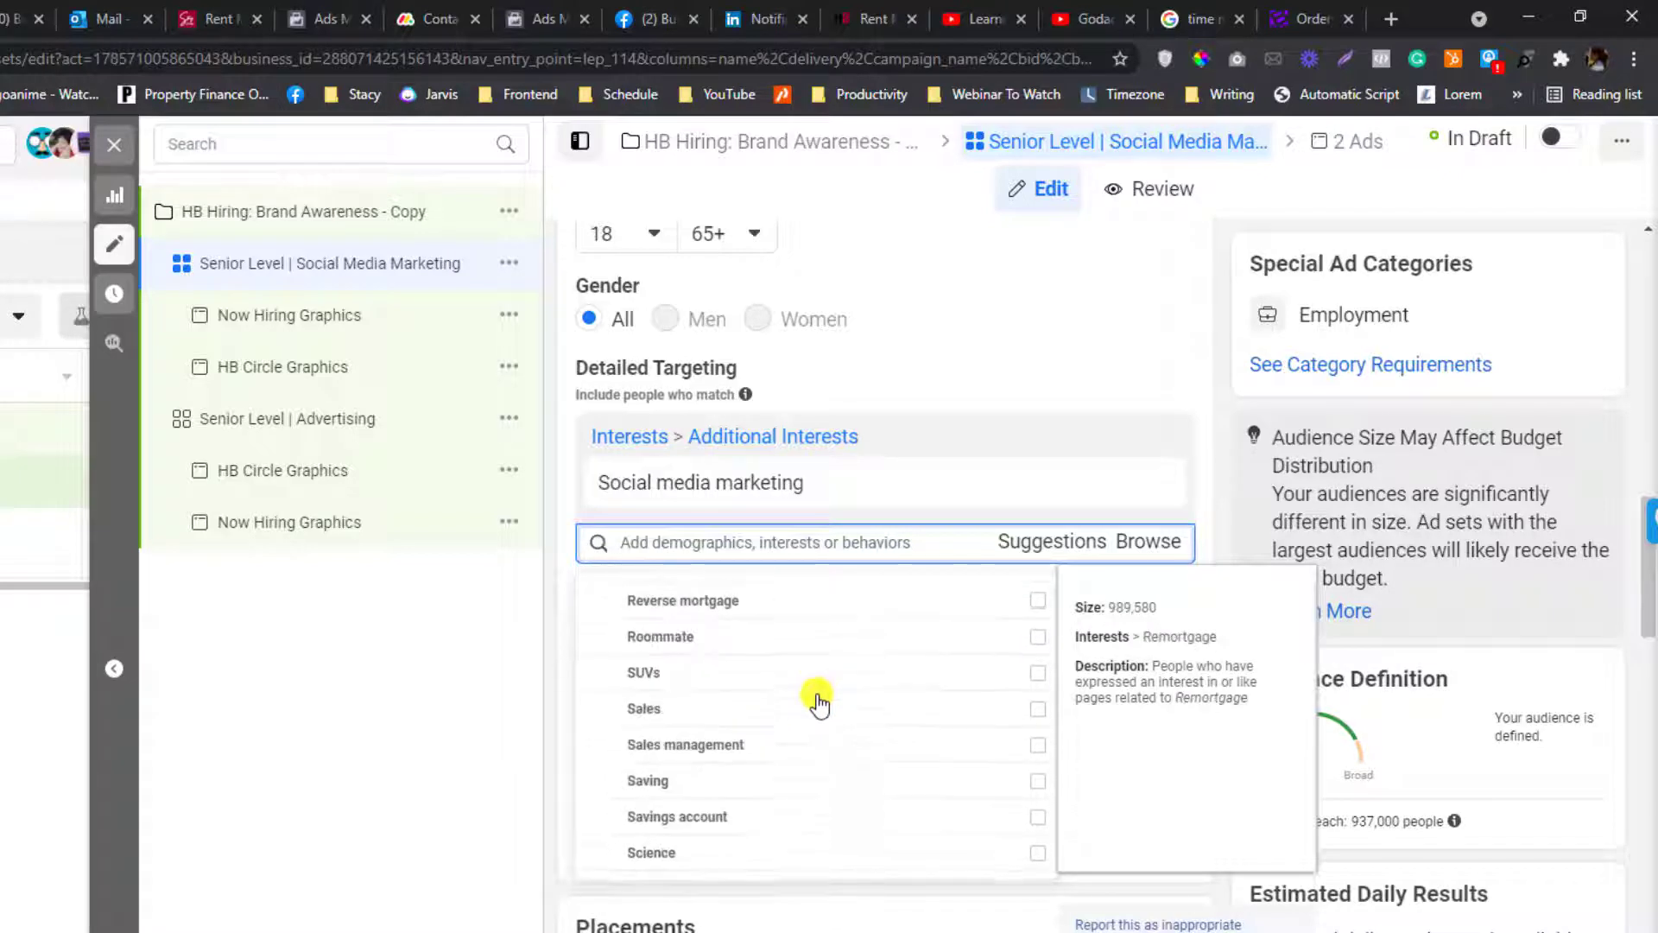
scroll(818, 701, down, 10)
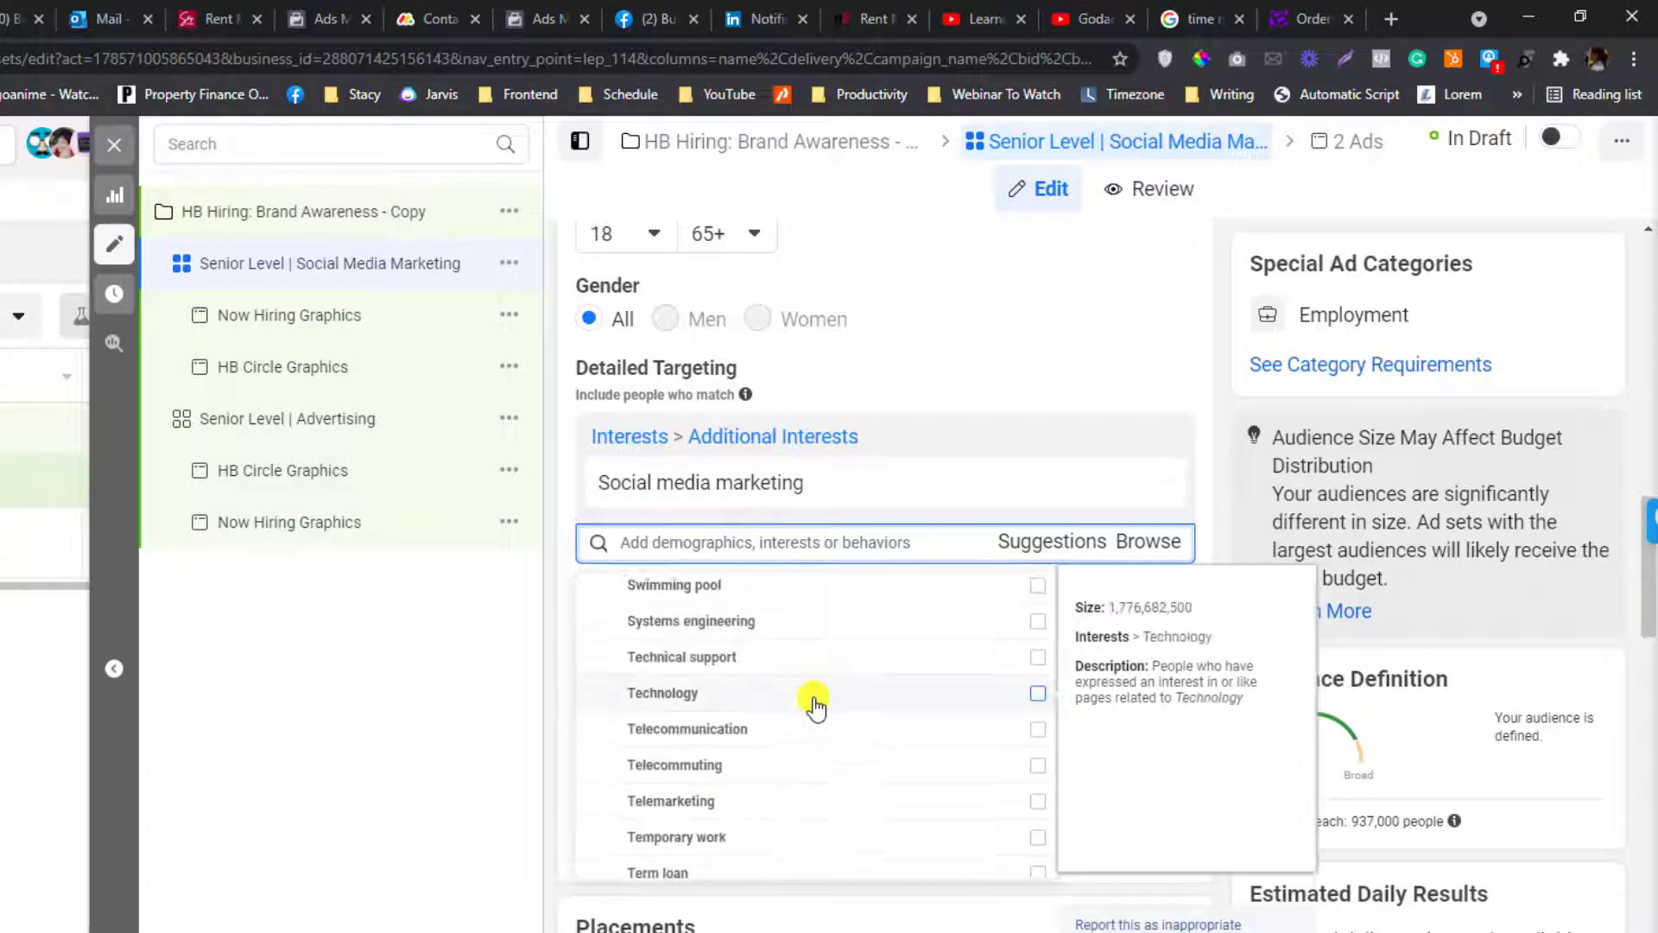
scroll(816, 695, up, 8)
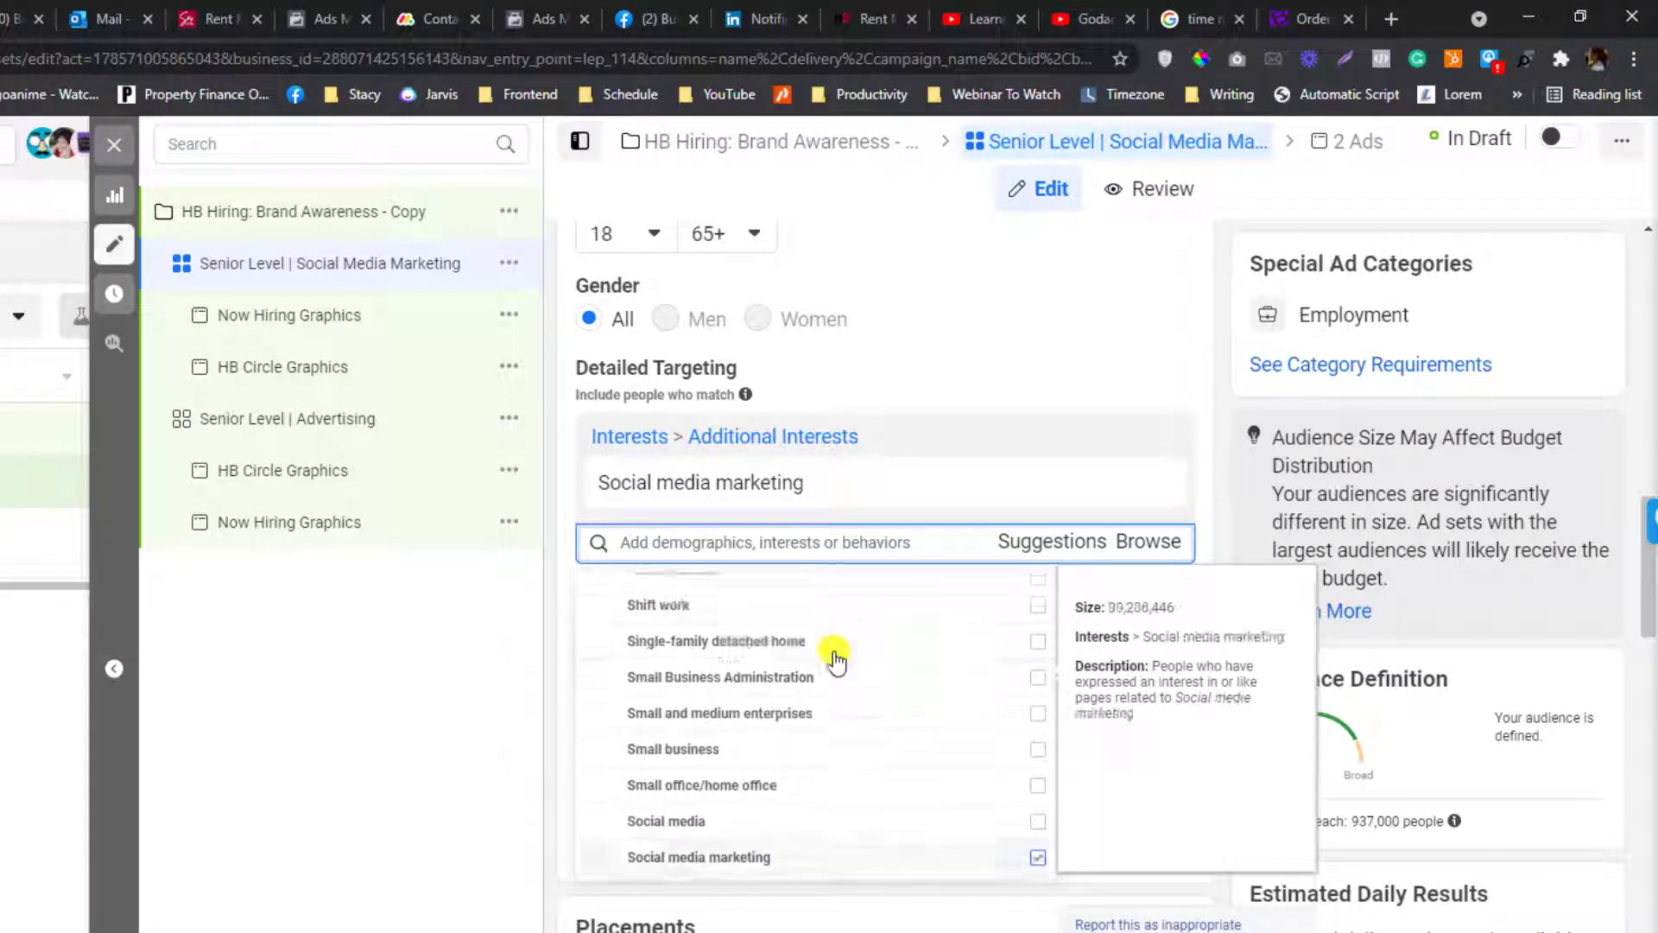
click(1197, 350)
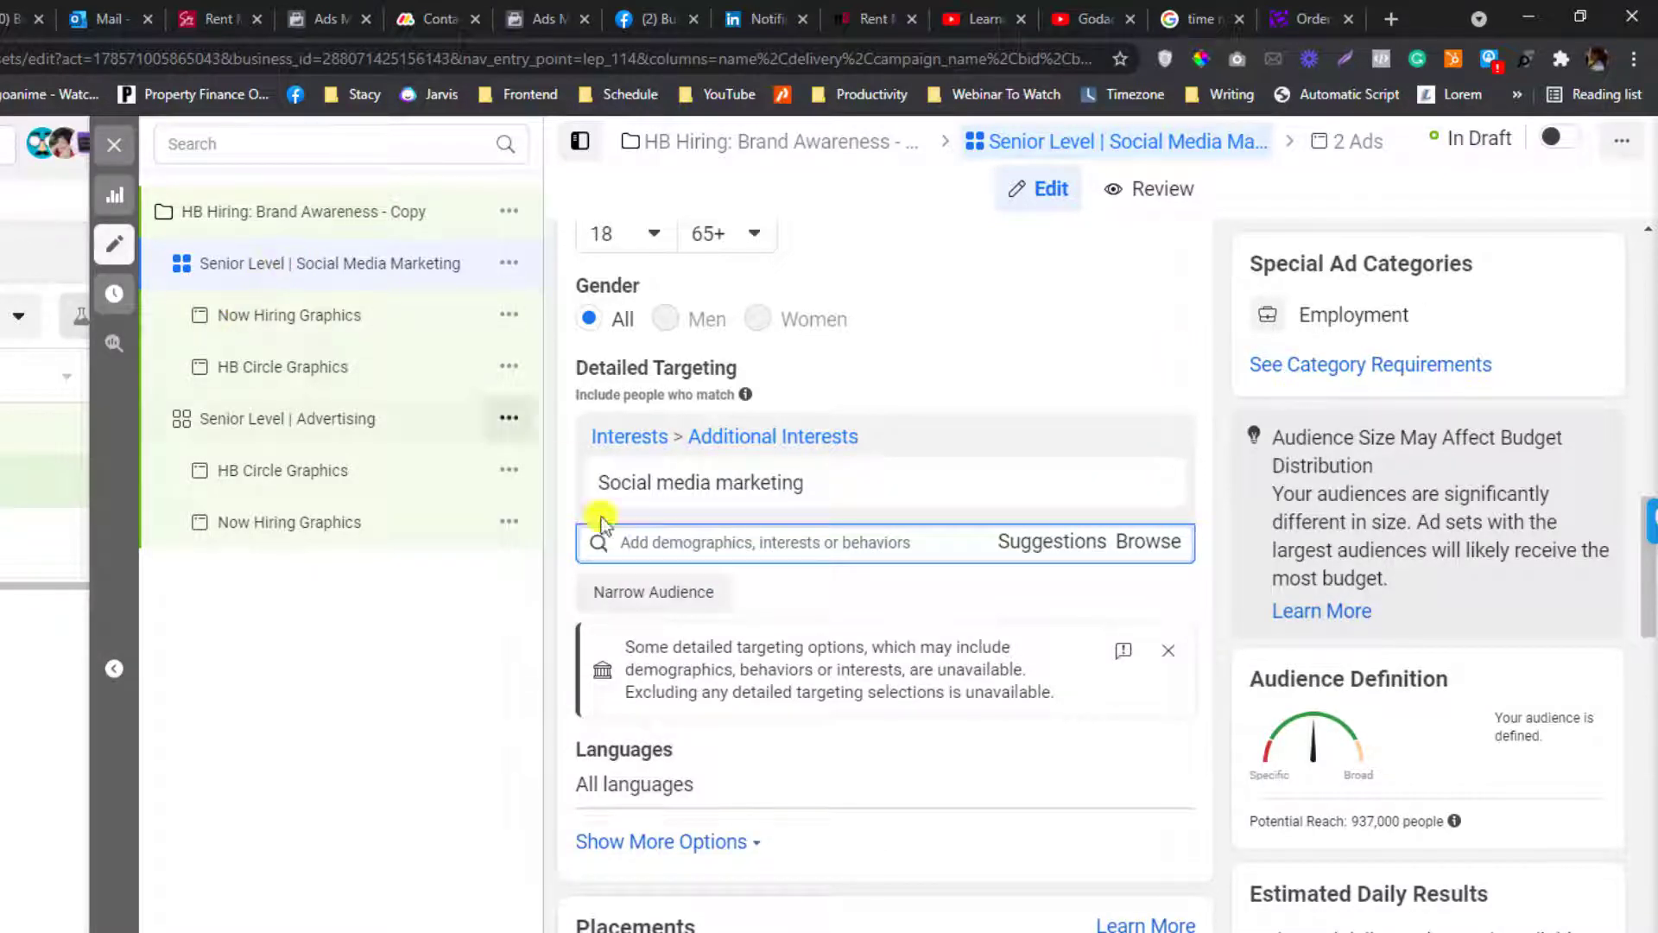
mouse_move(680, 482)
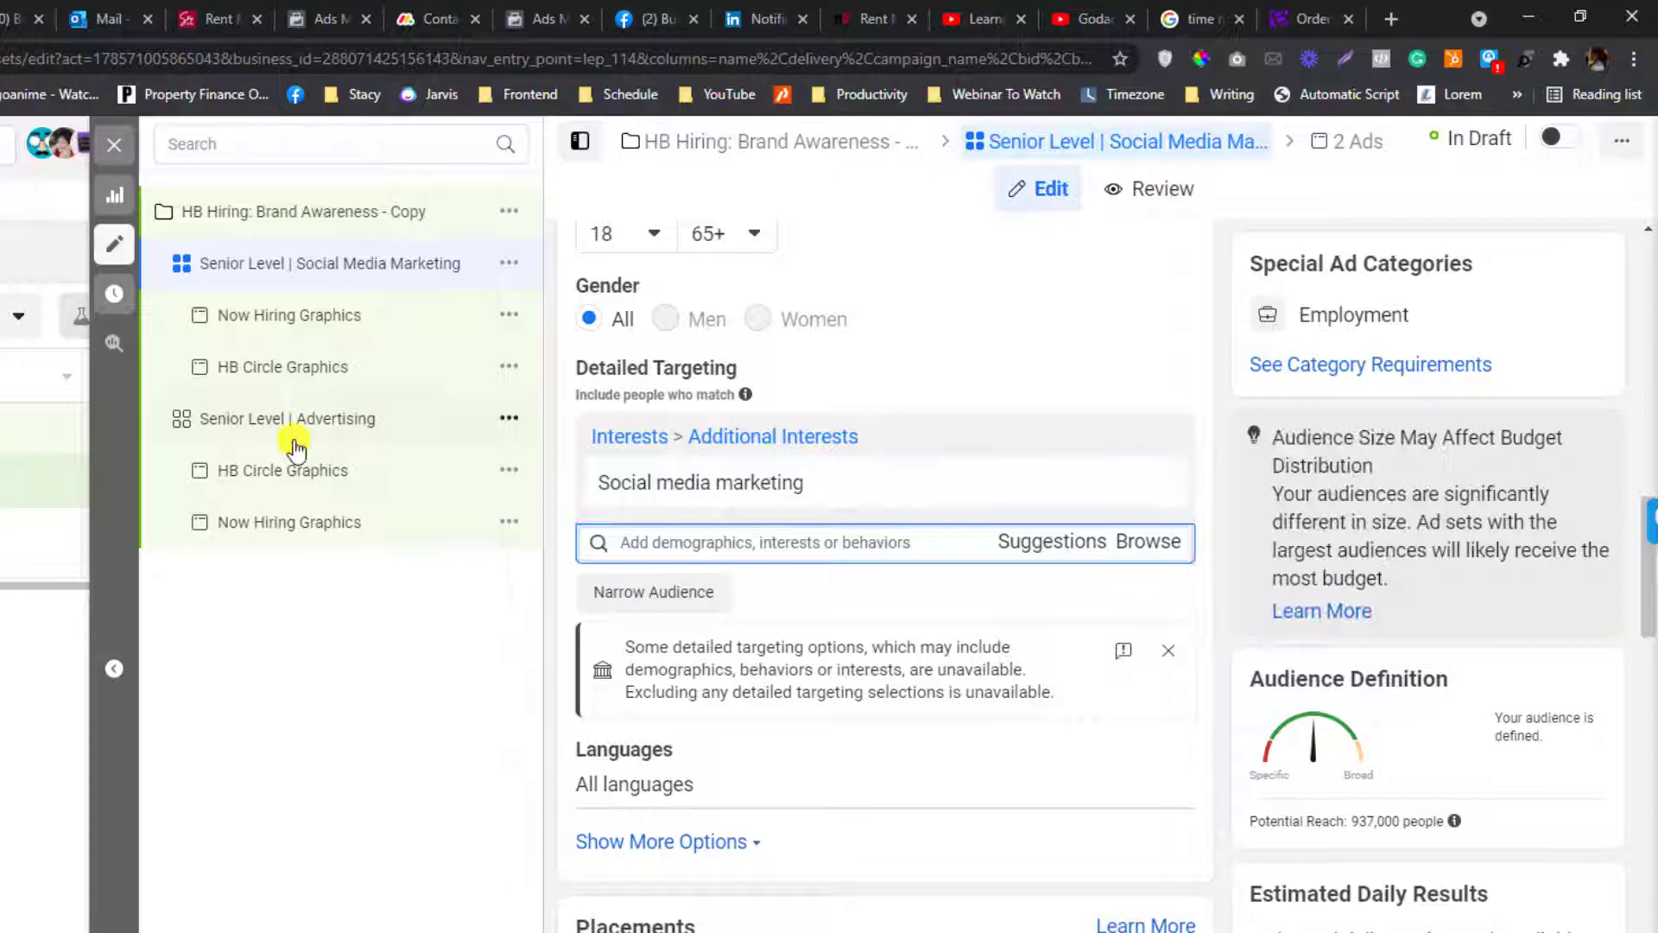
Switch to the Senior Level | Advertising ad set and edit its language targeting
click(343, 432)
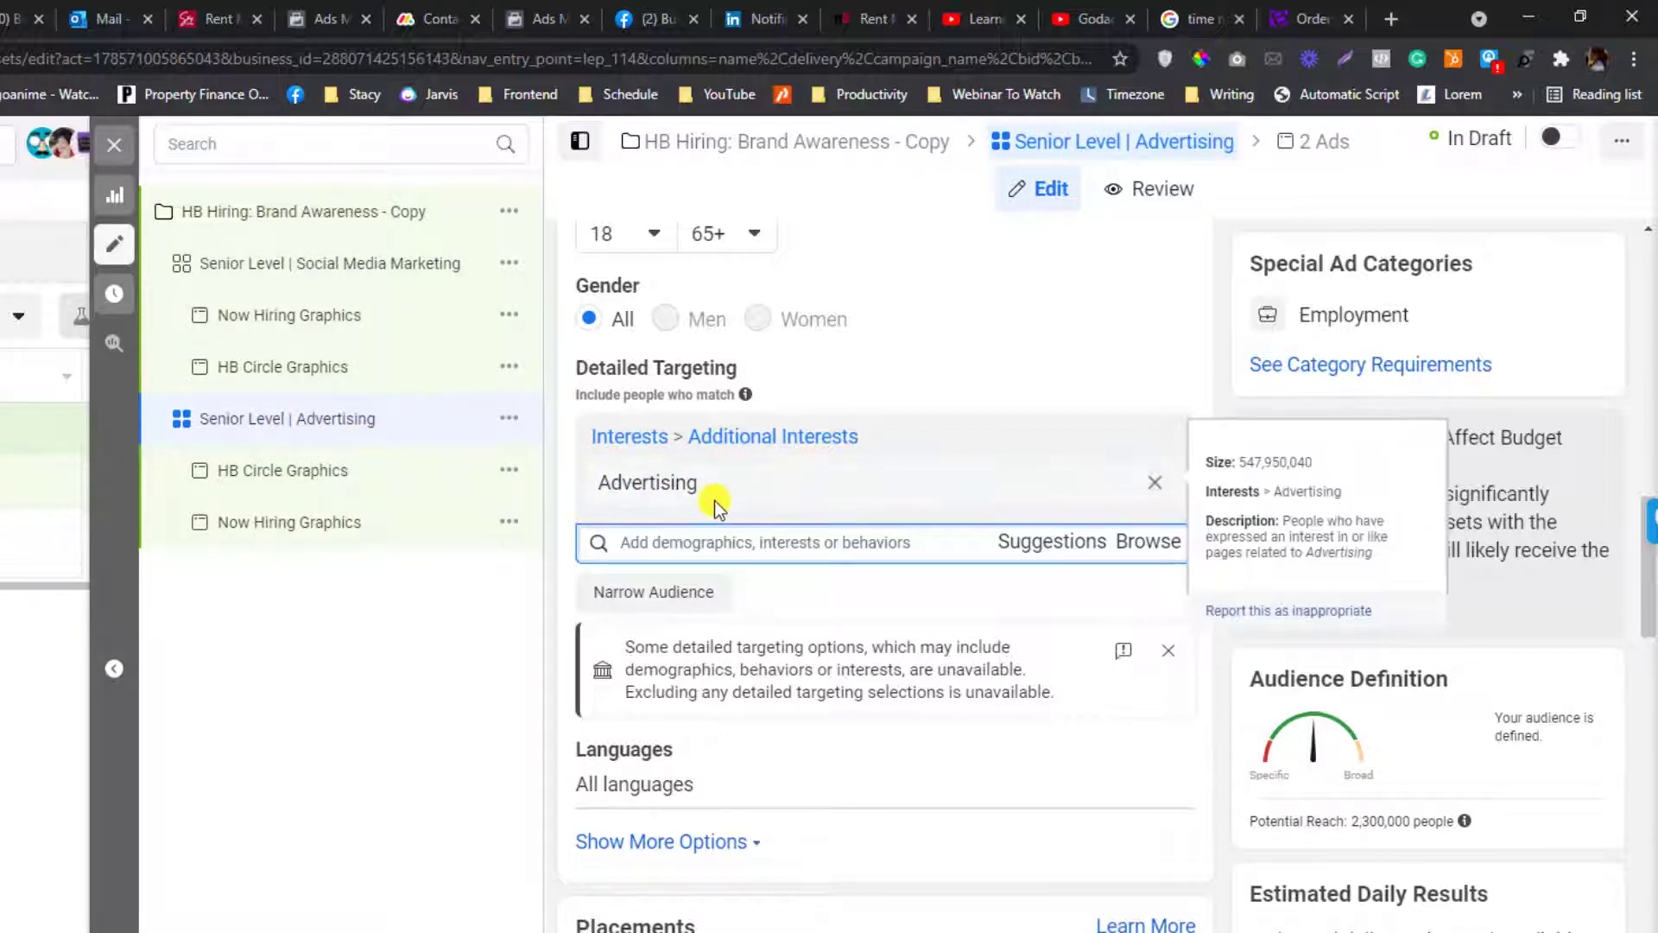
scroll(716, 656, down, 3)
scroll(715, 688, up, 3)
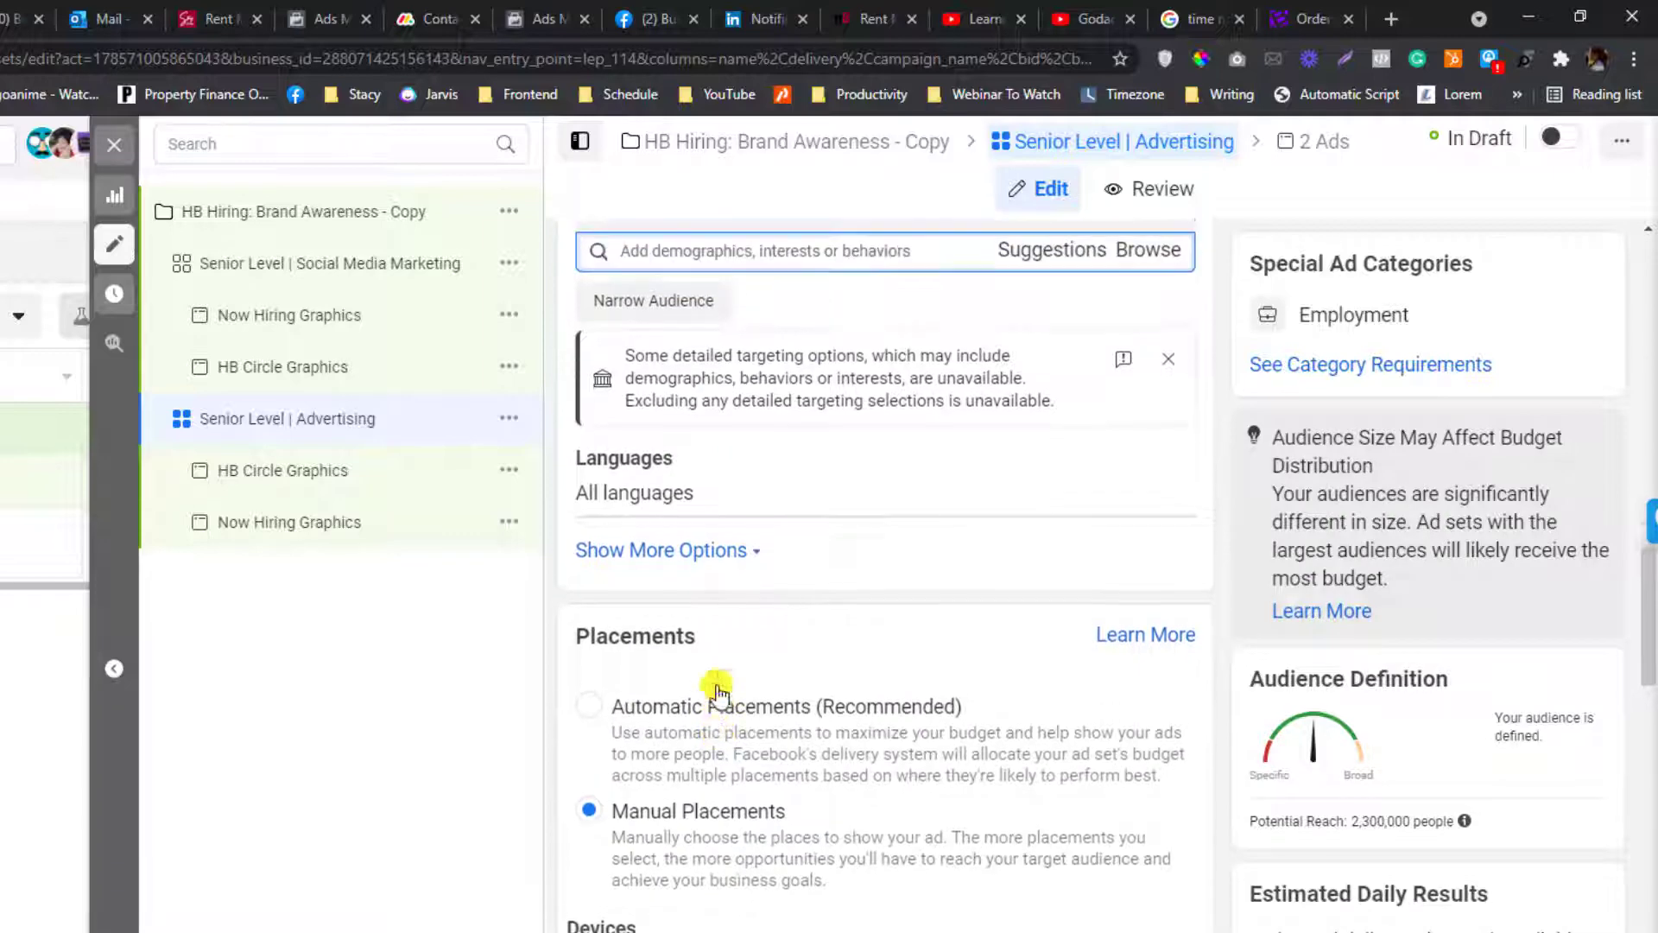
scroll(803, 691, down, 1)
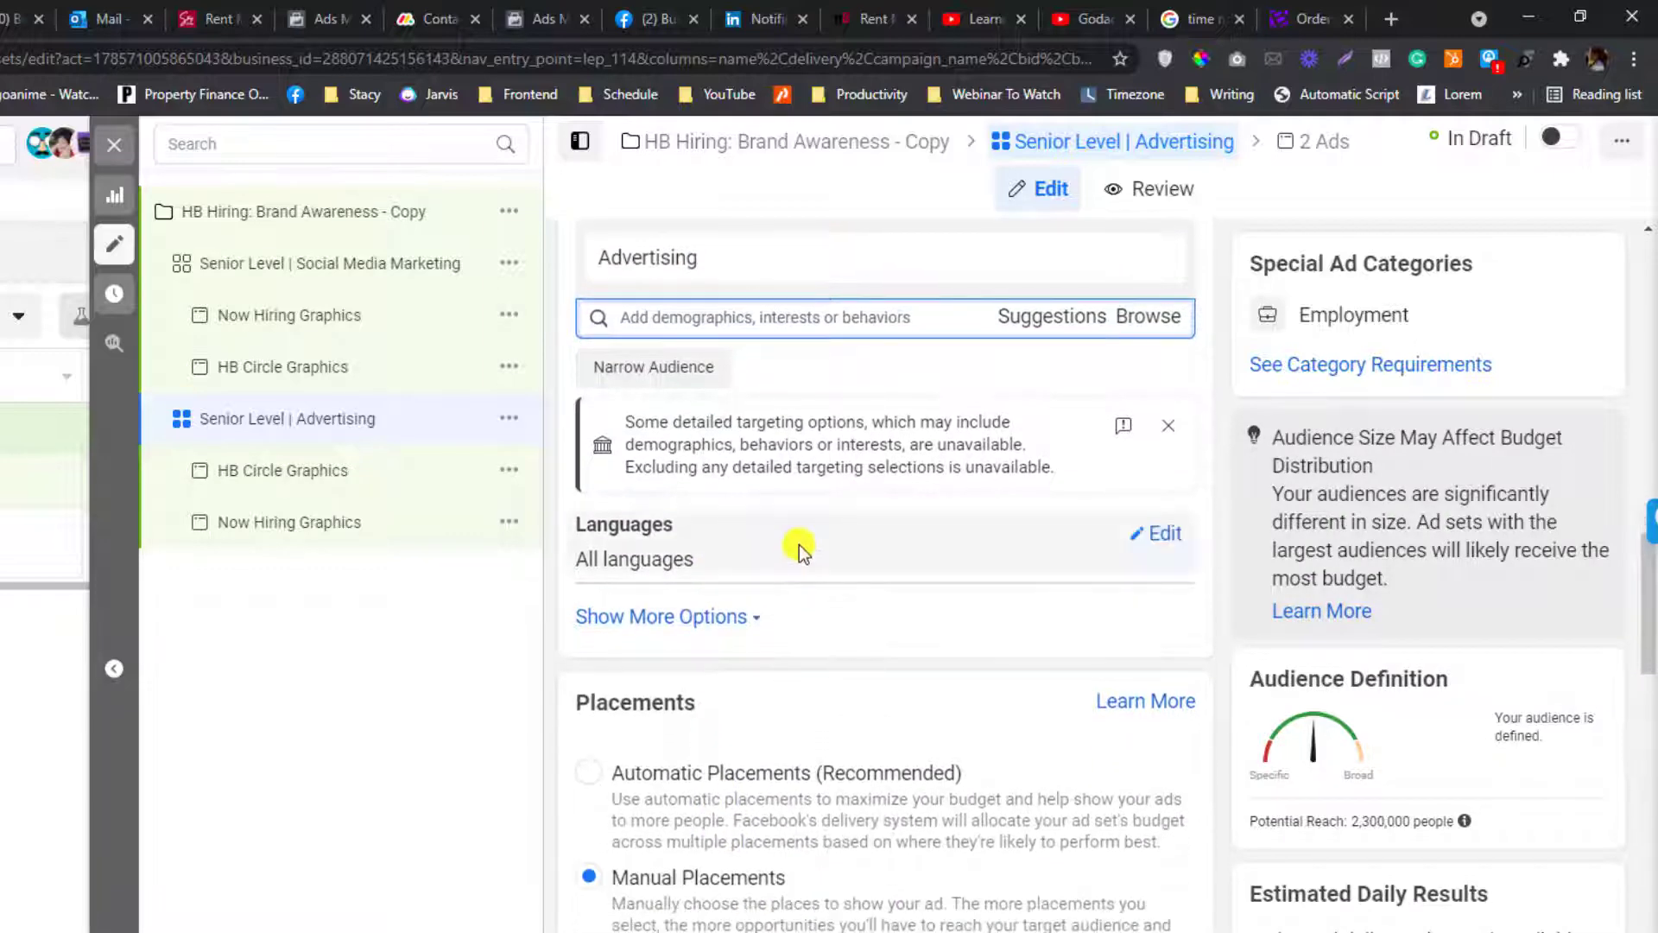
click(1161, 532)
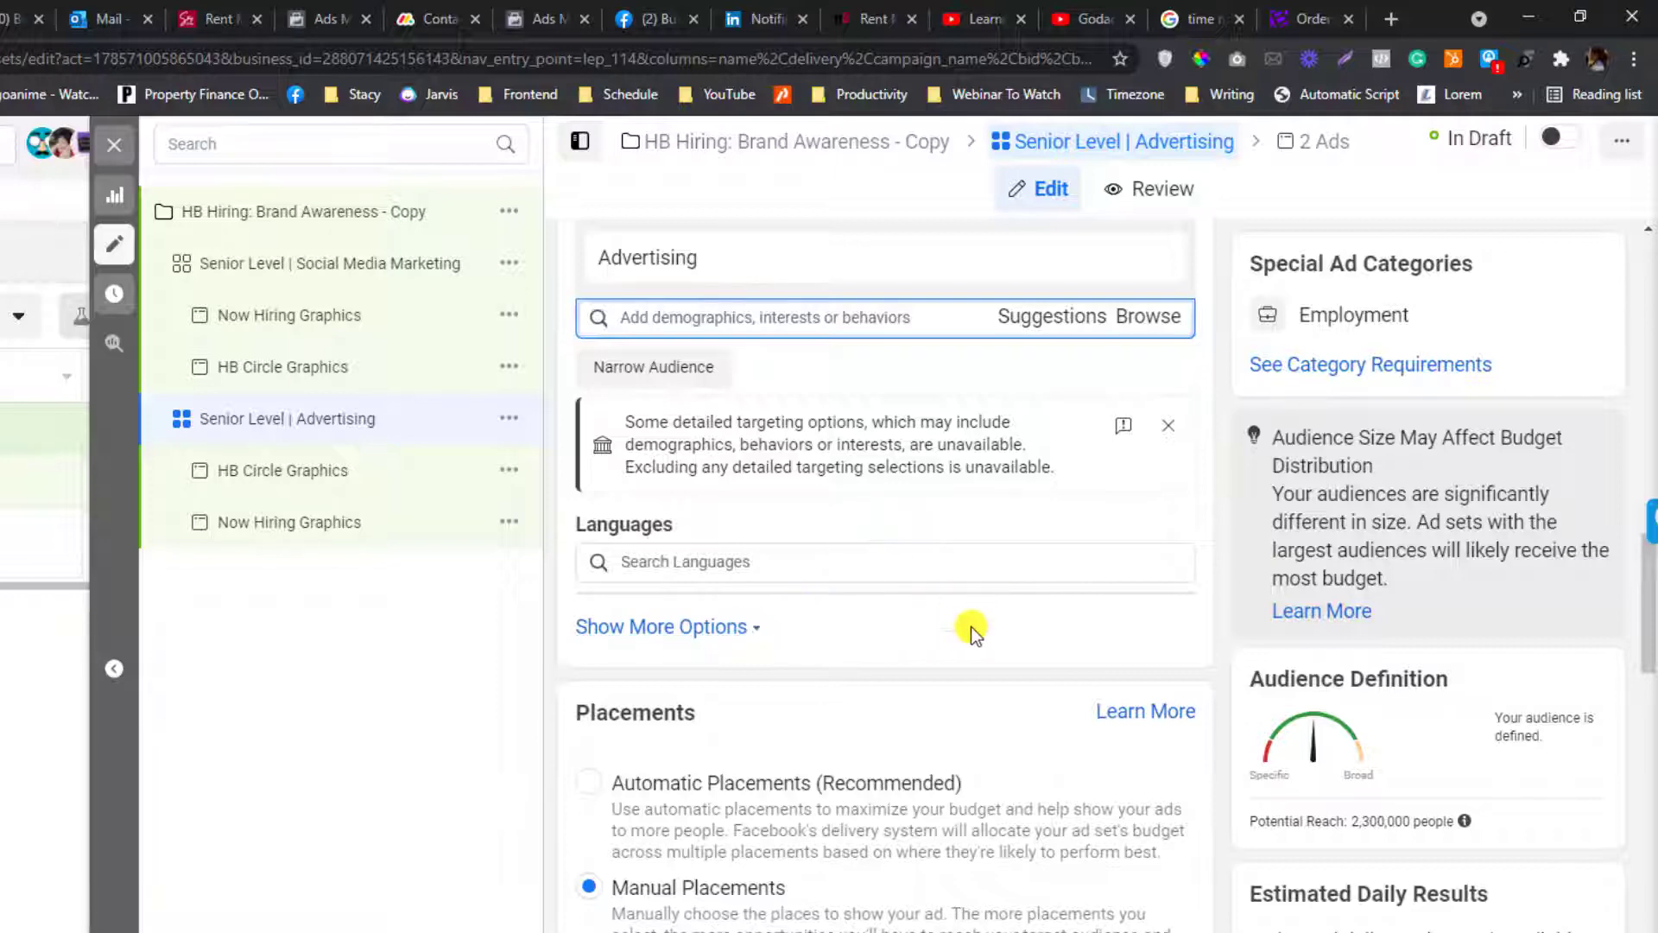
scroll(970, 625, down, 4)
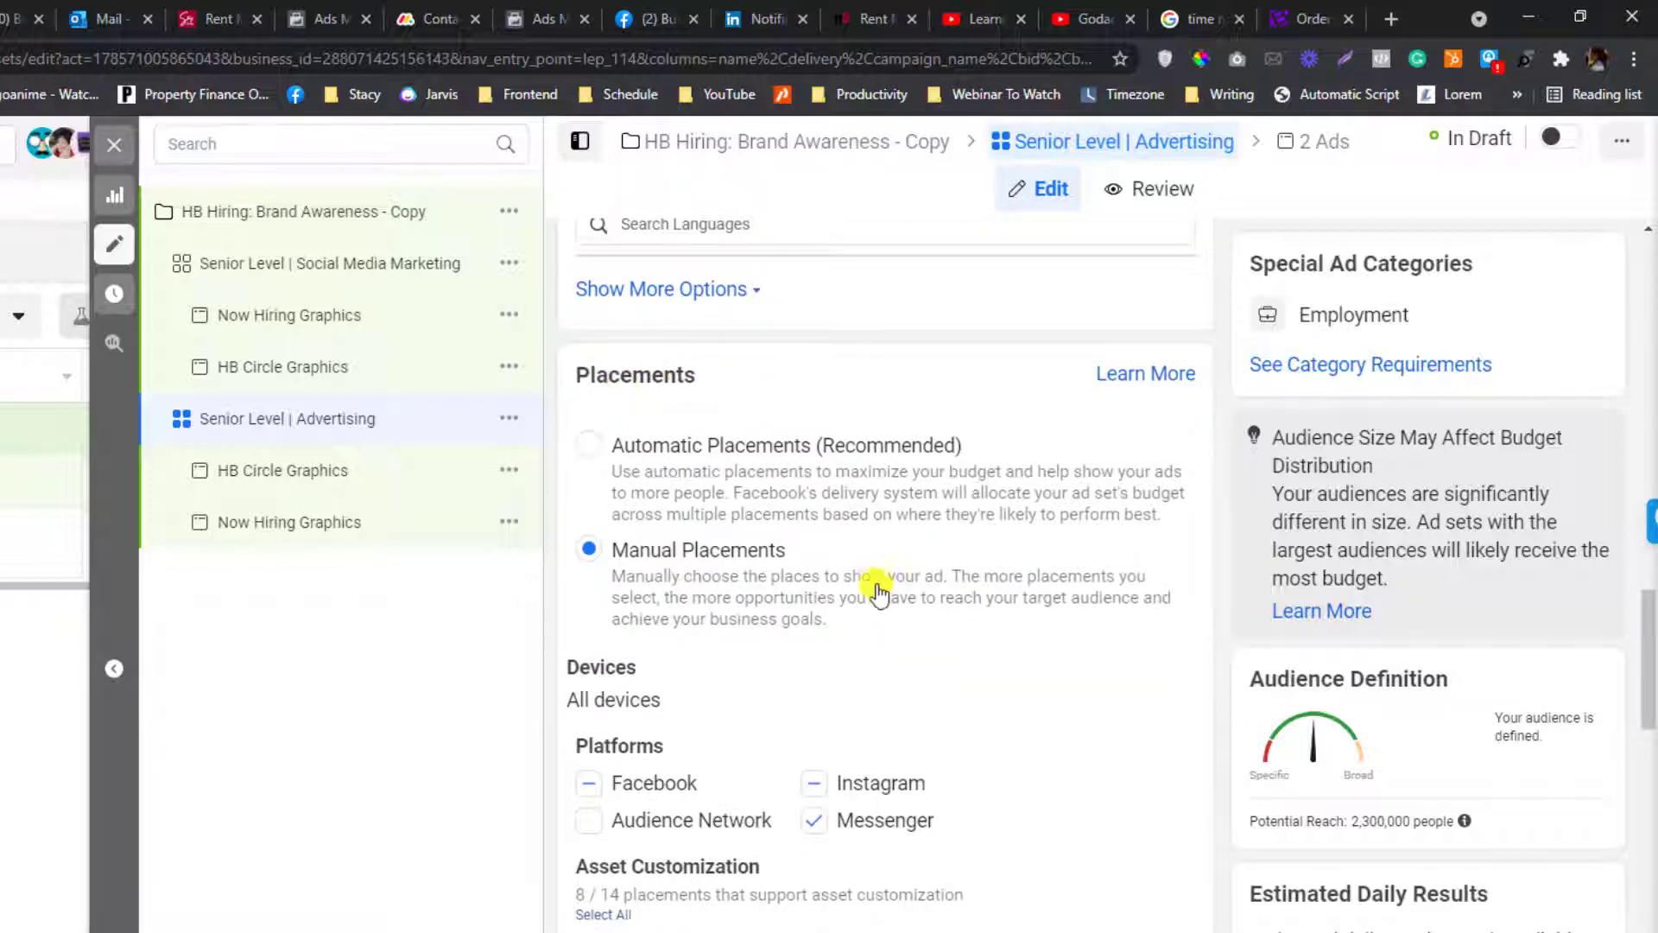
scroll(884, 608, down, 1)
scroll(868, 609, down, 3)
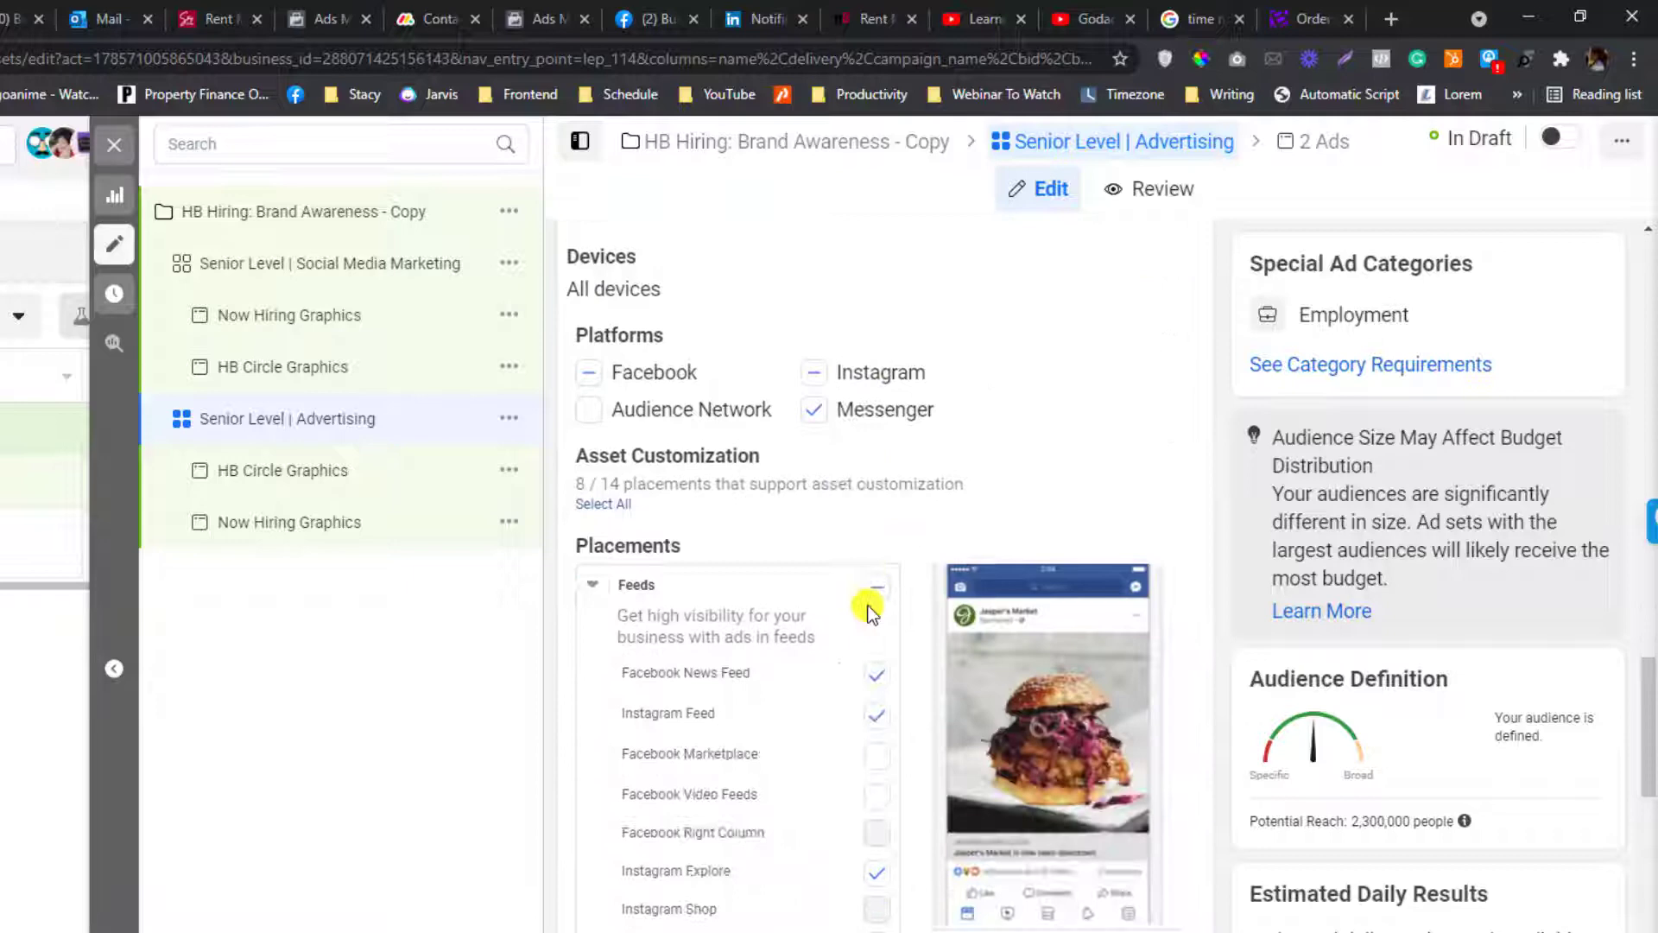
scroll(868, 609, up, 3)
scroll(868, 608, down, 1)
scroll(867, 611, down, 3)
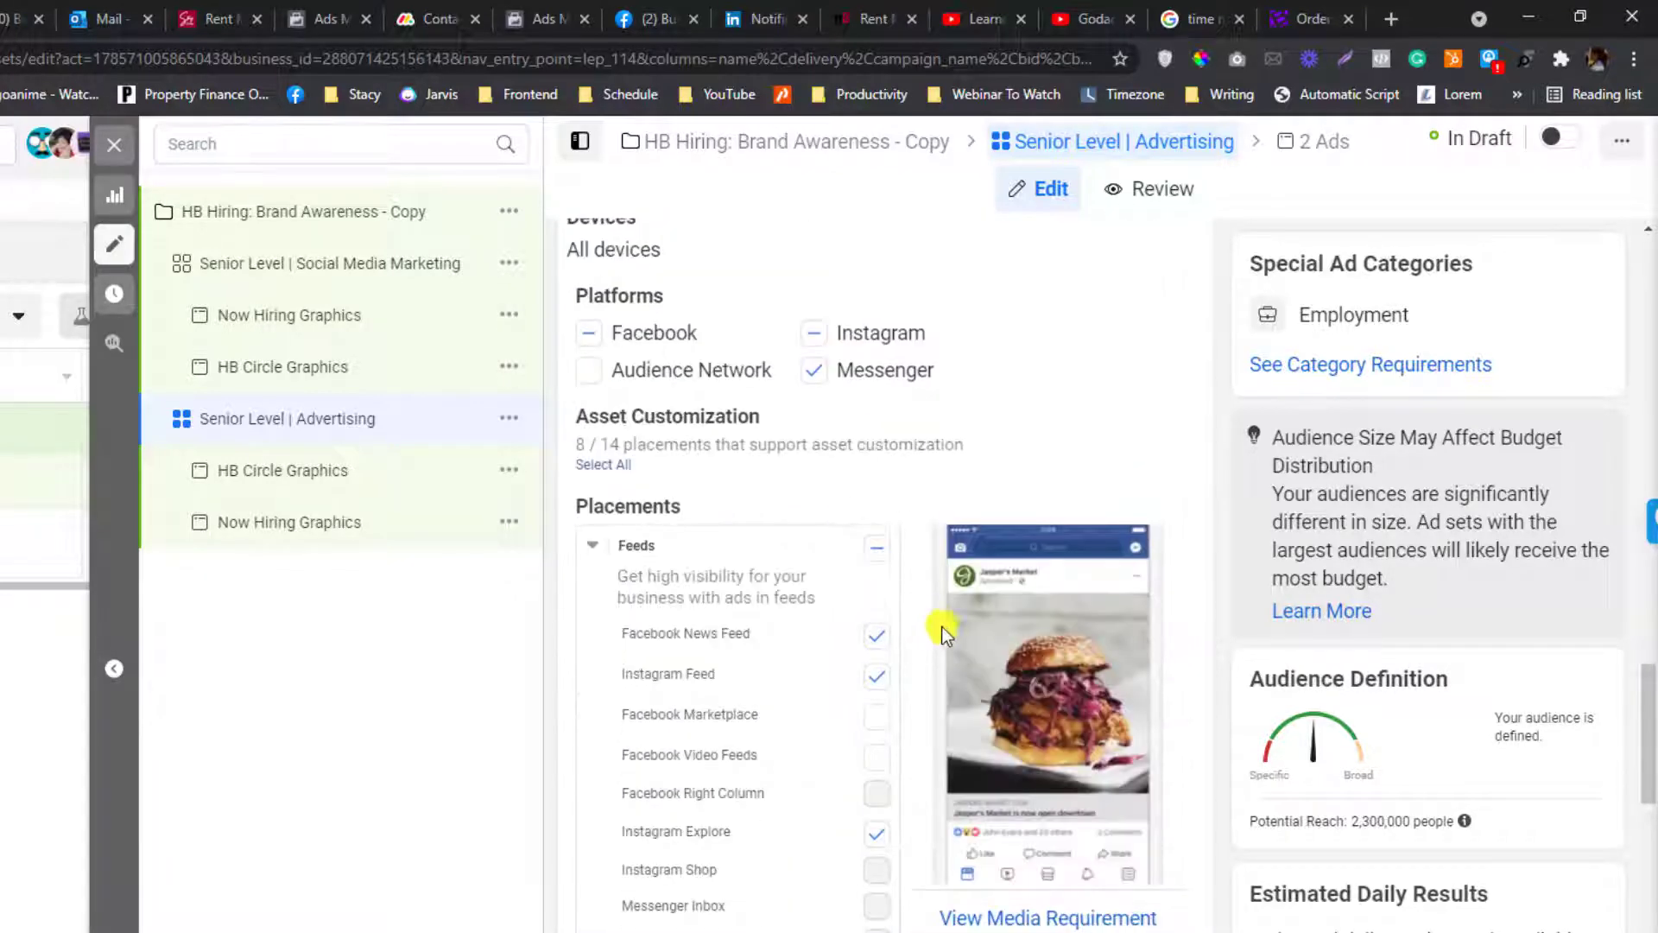
click(875, 637)
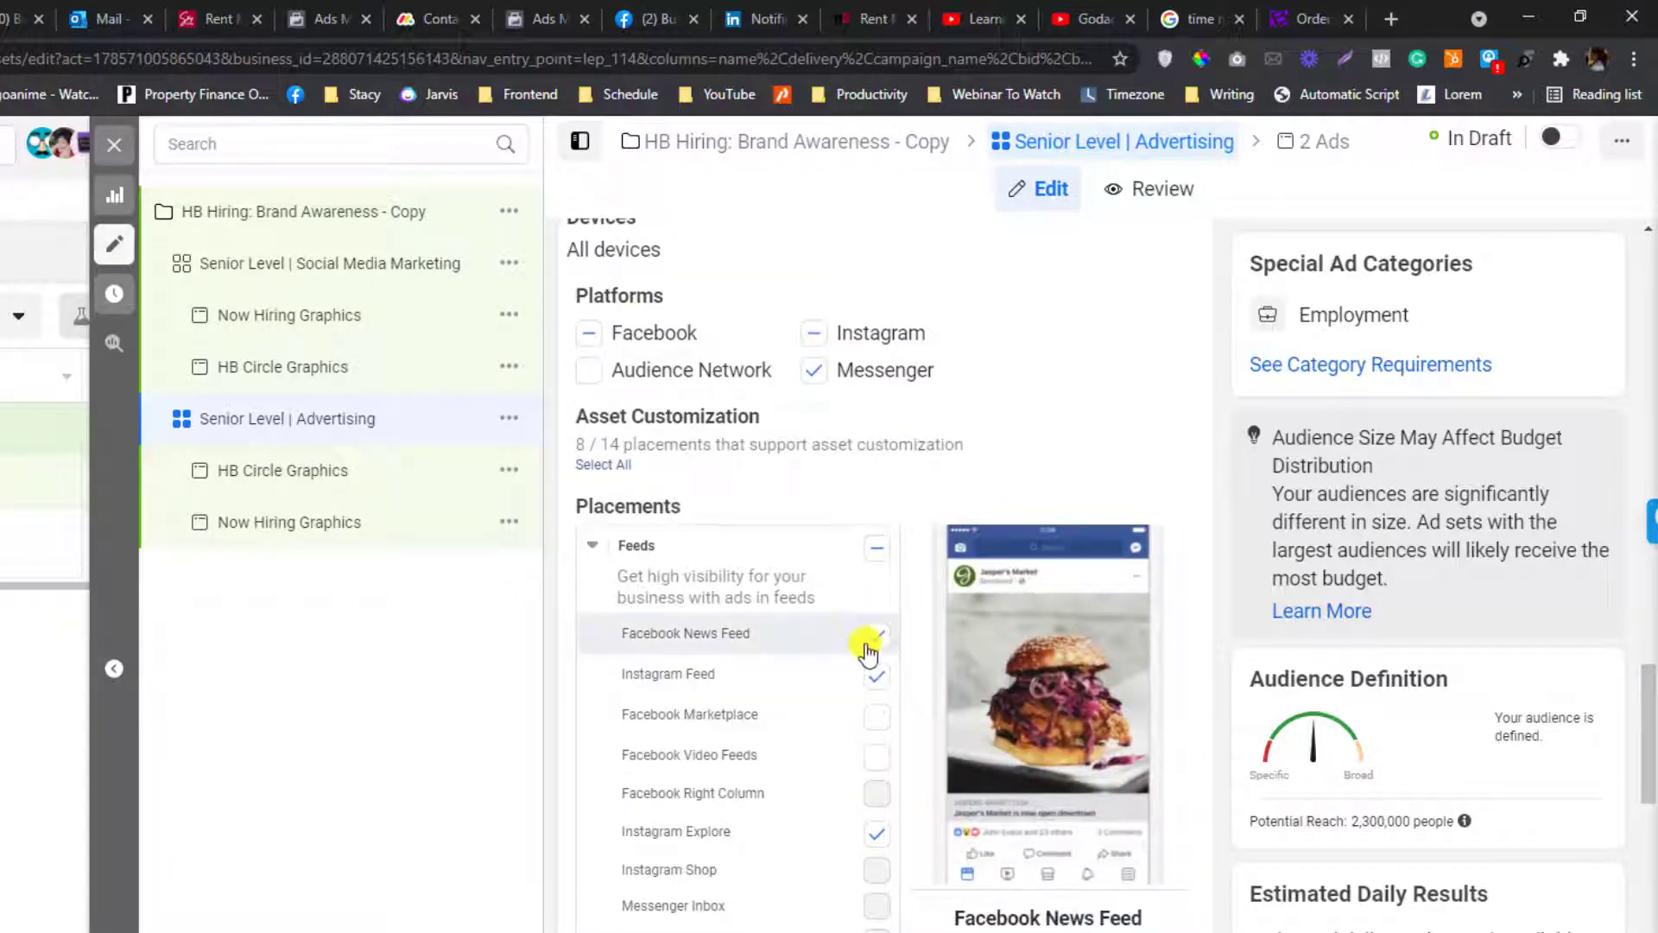
scroll(869, 722, down, 3)
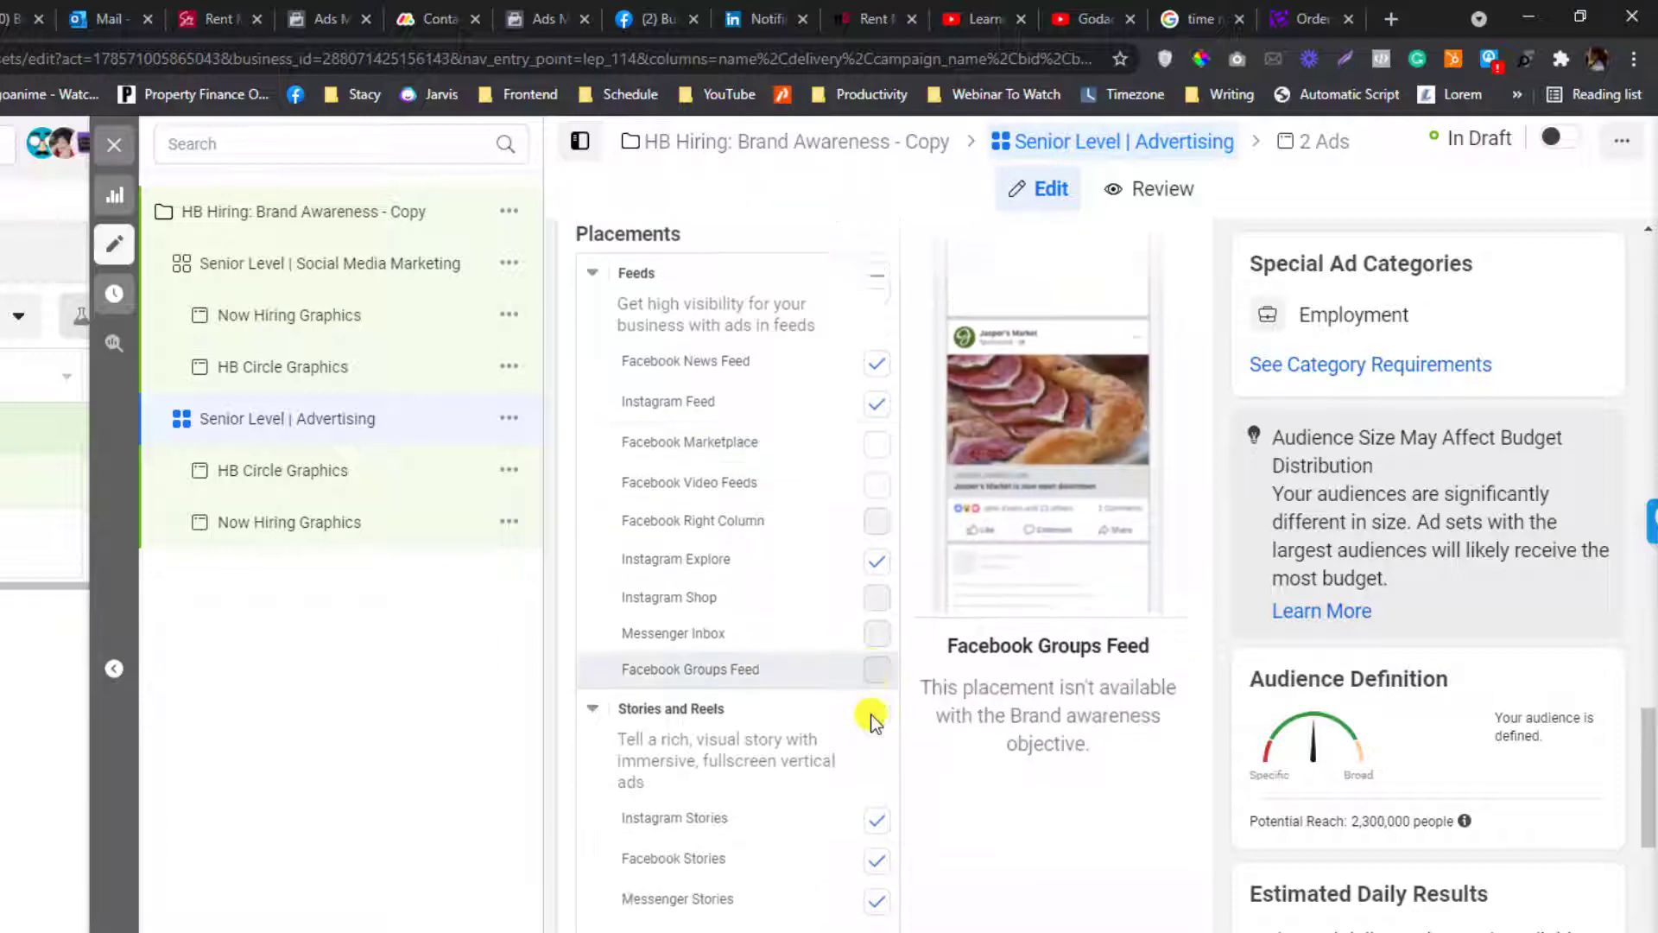
scroll(872, 720, down, 3)
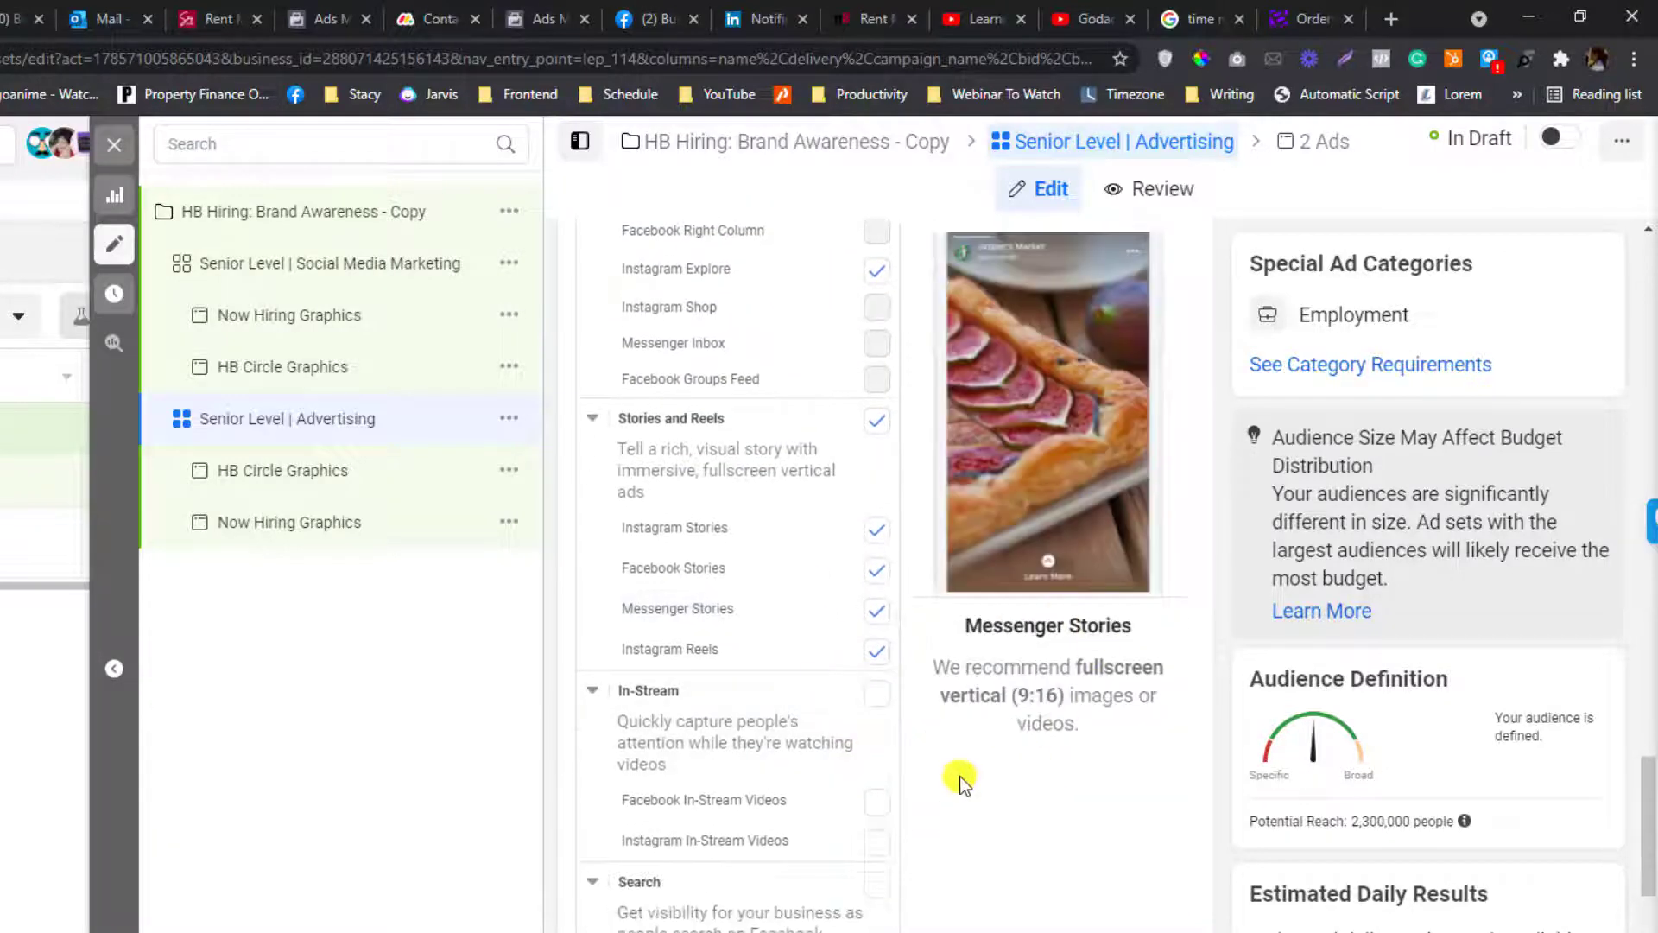
scroll(844, 677, down, 1)
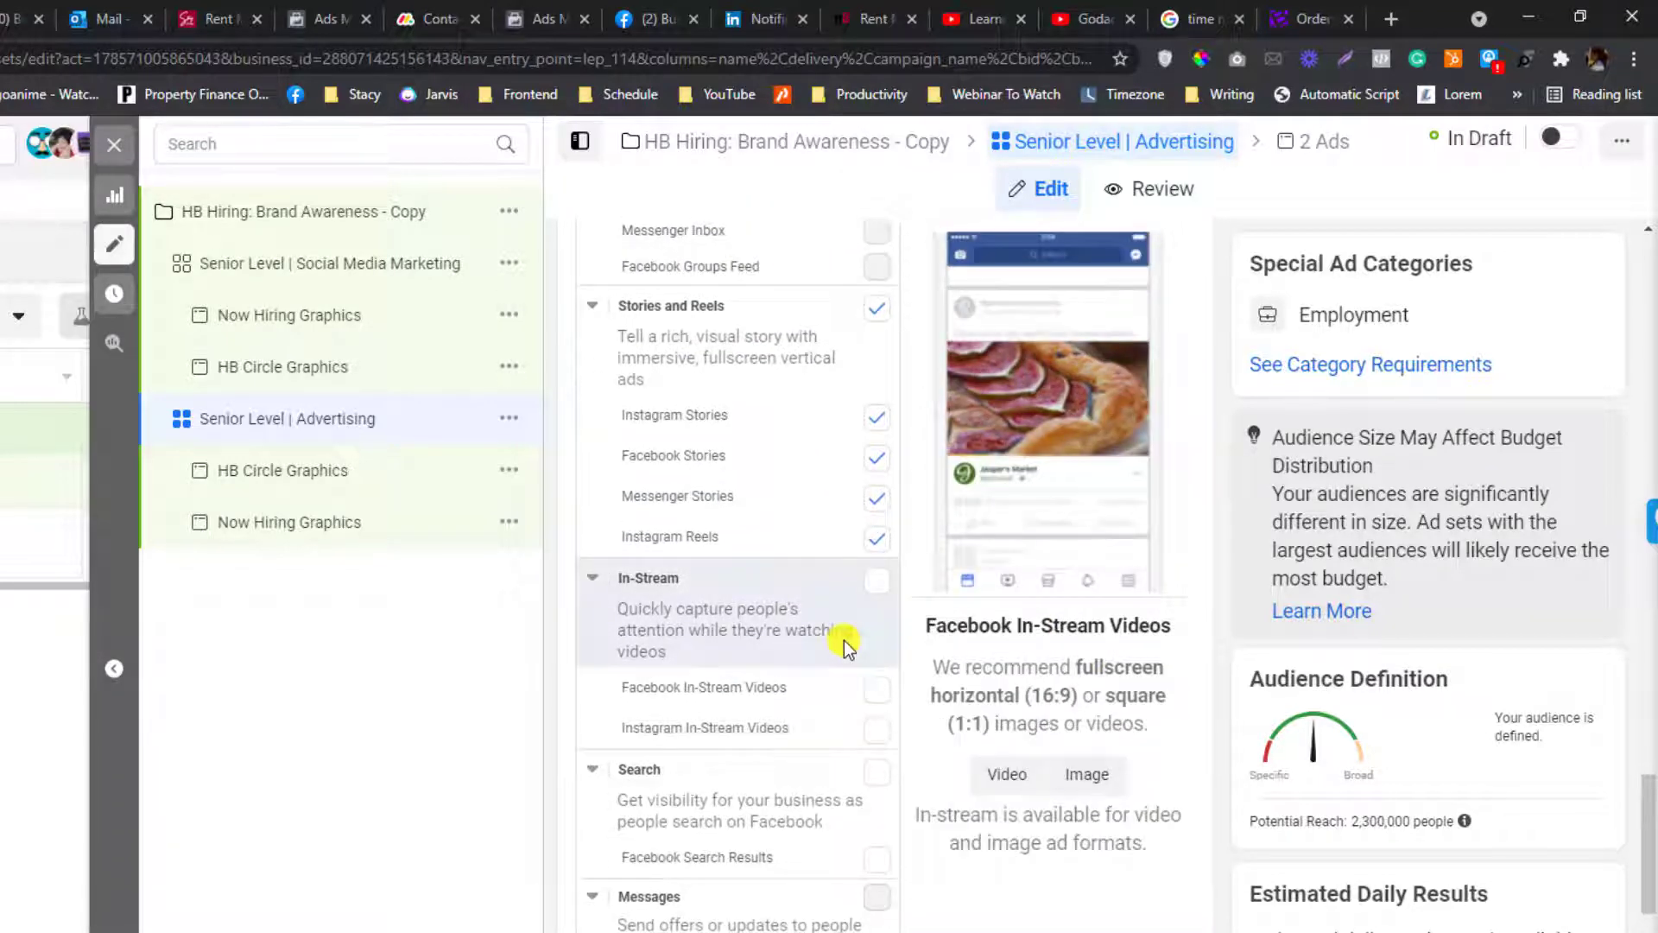
scroll(843, 639, up, 15)
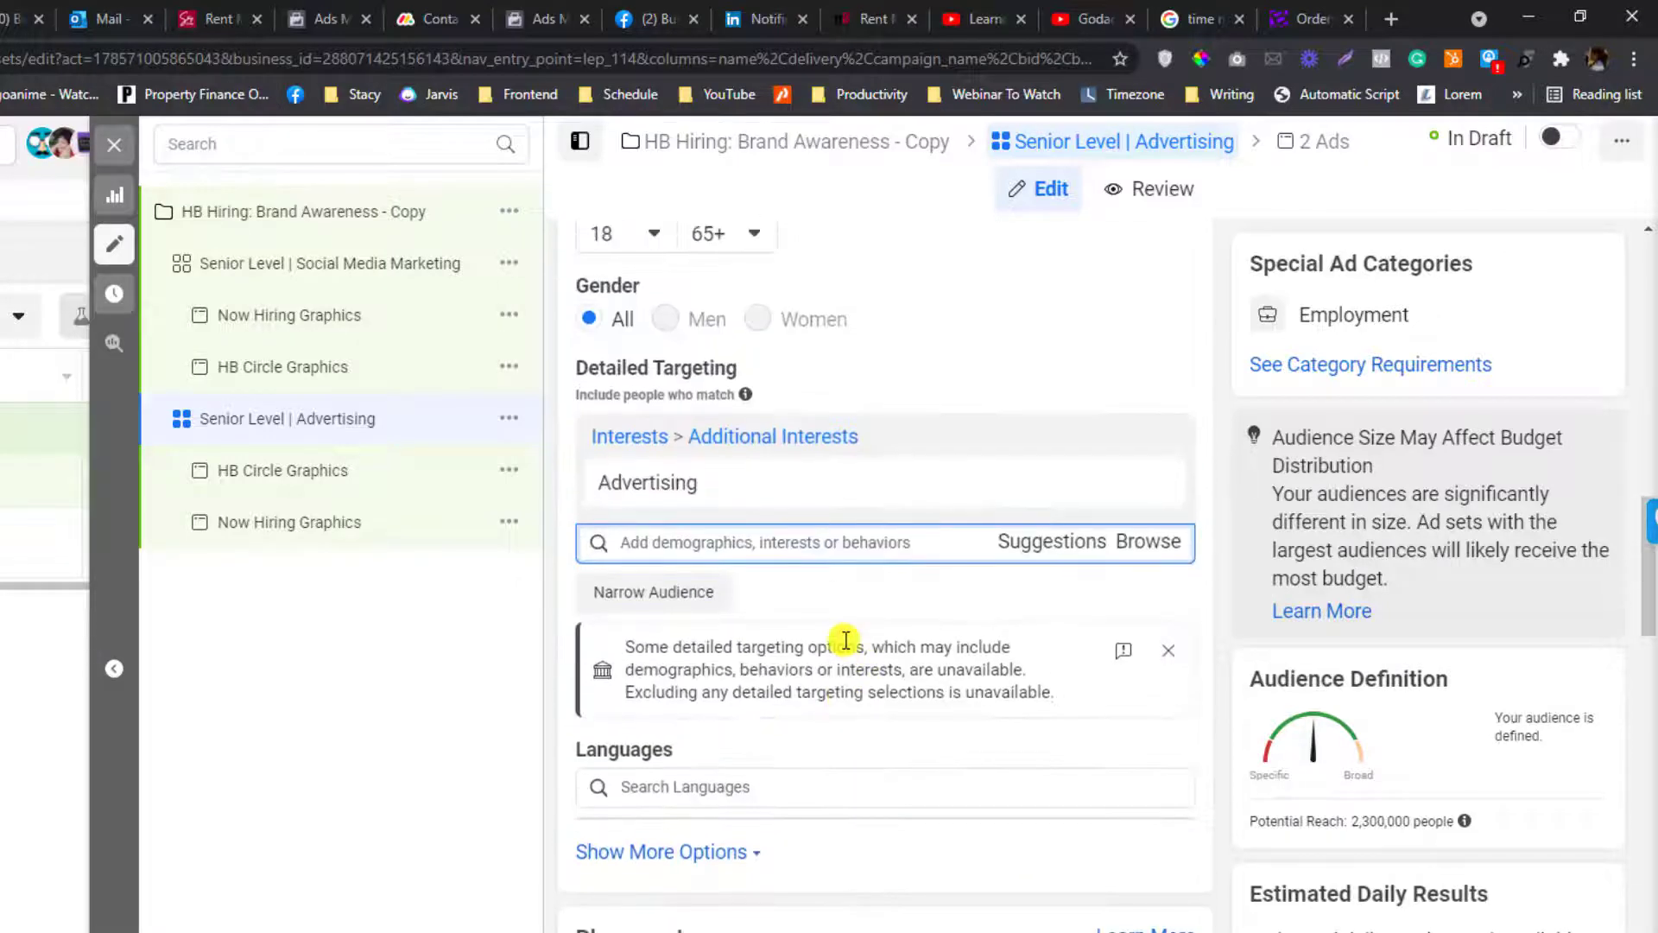
scroll(845, 640, up, 5)
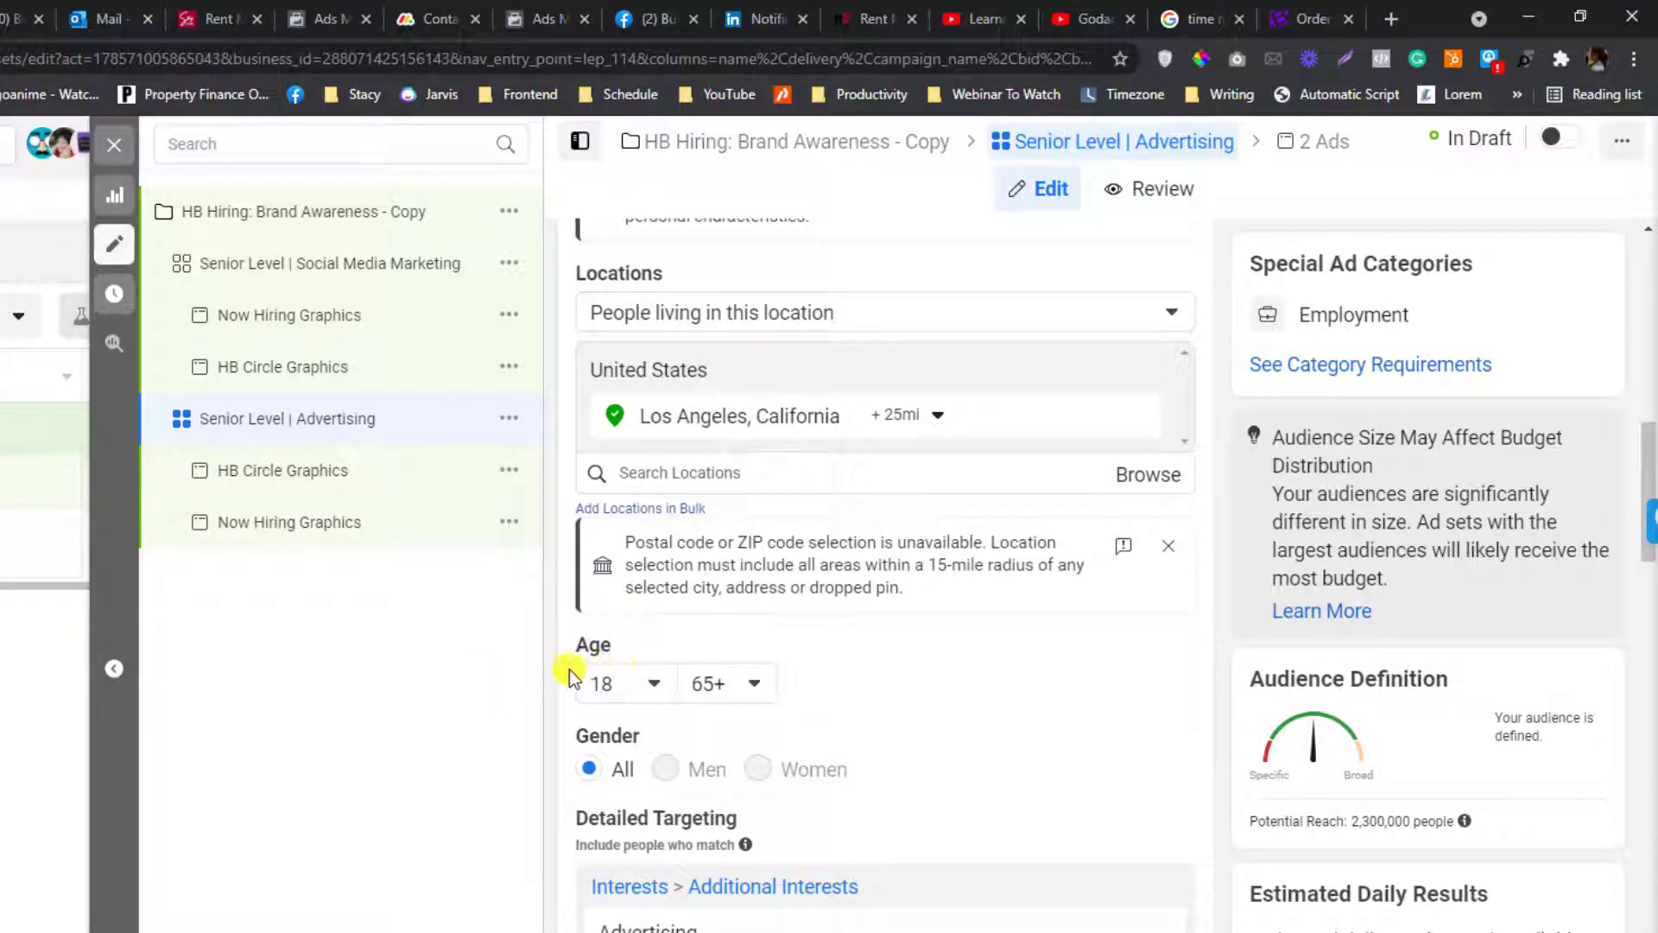
scroll(958, 661, down, 20)
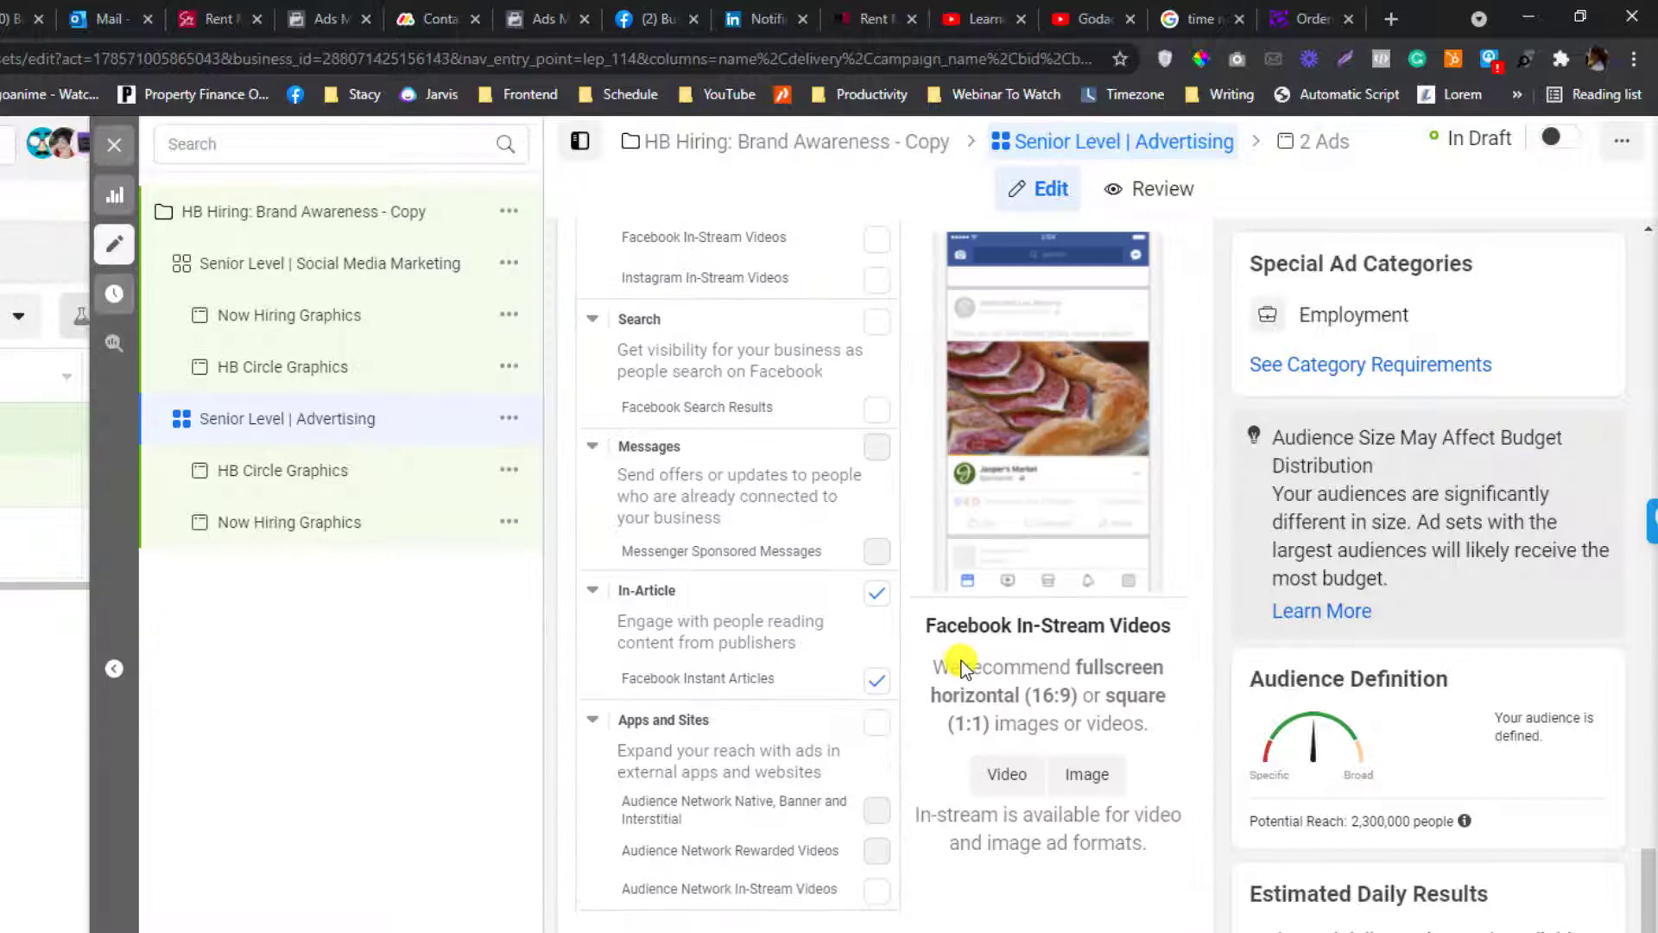
scroll(961, 661, up, 15)
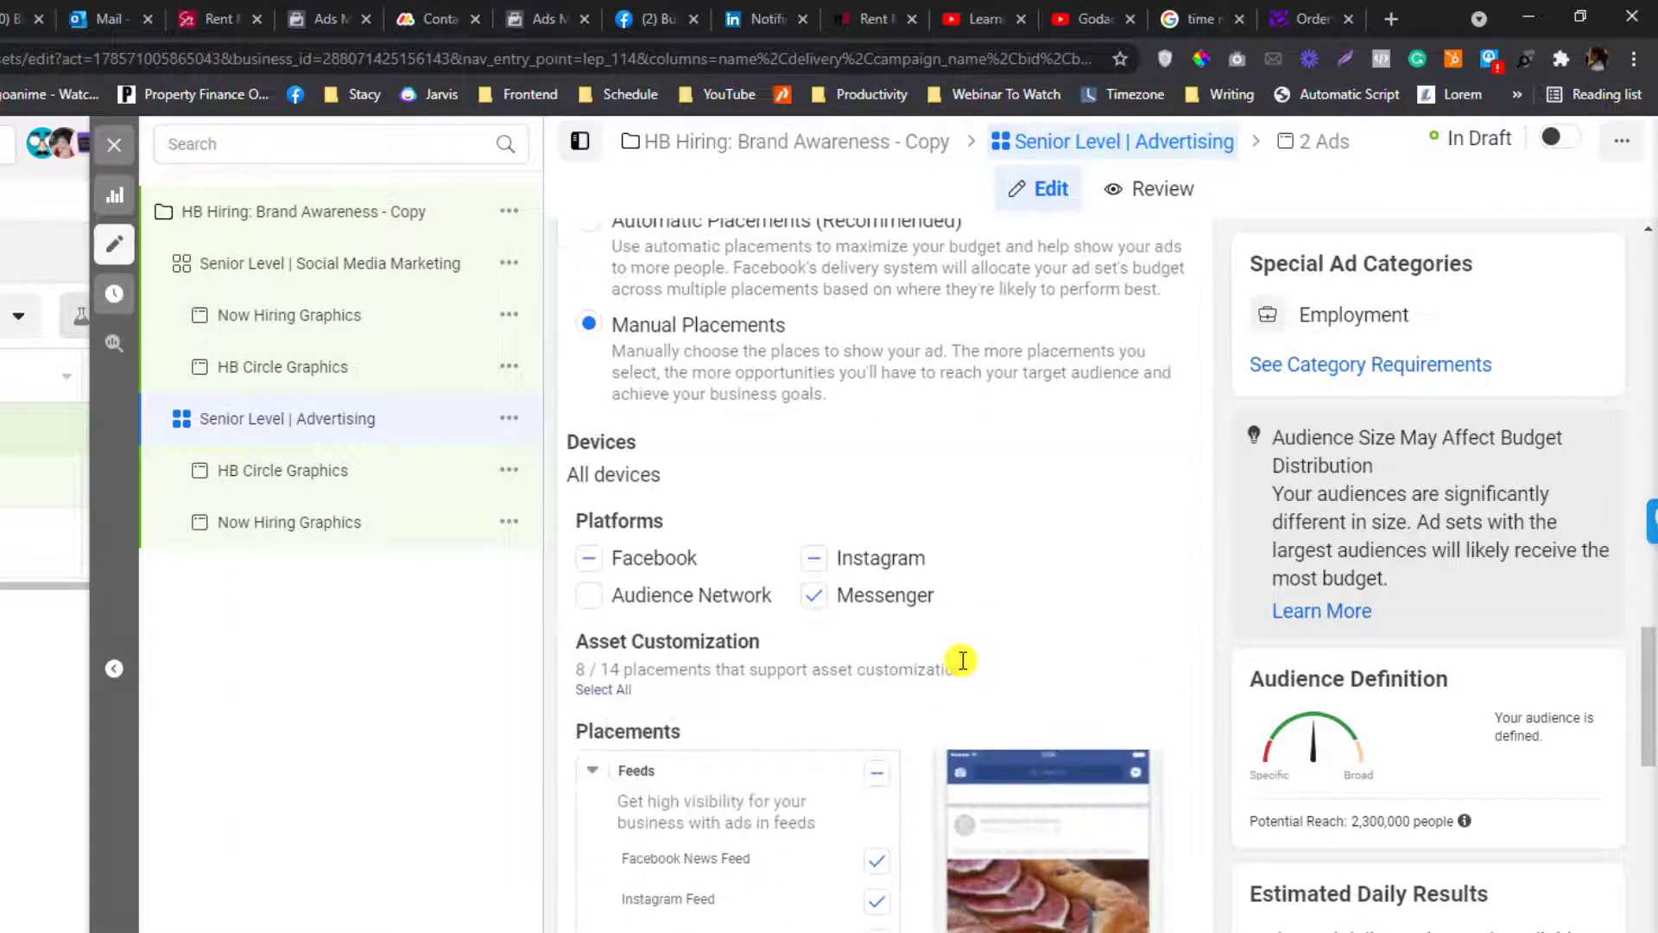
scroll(961, 661, up, 3)
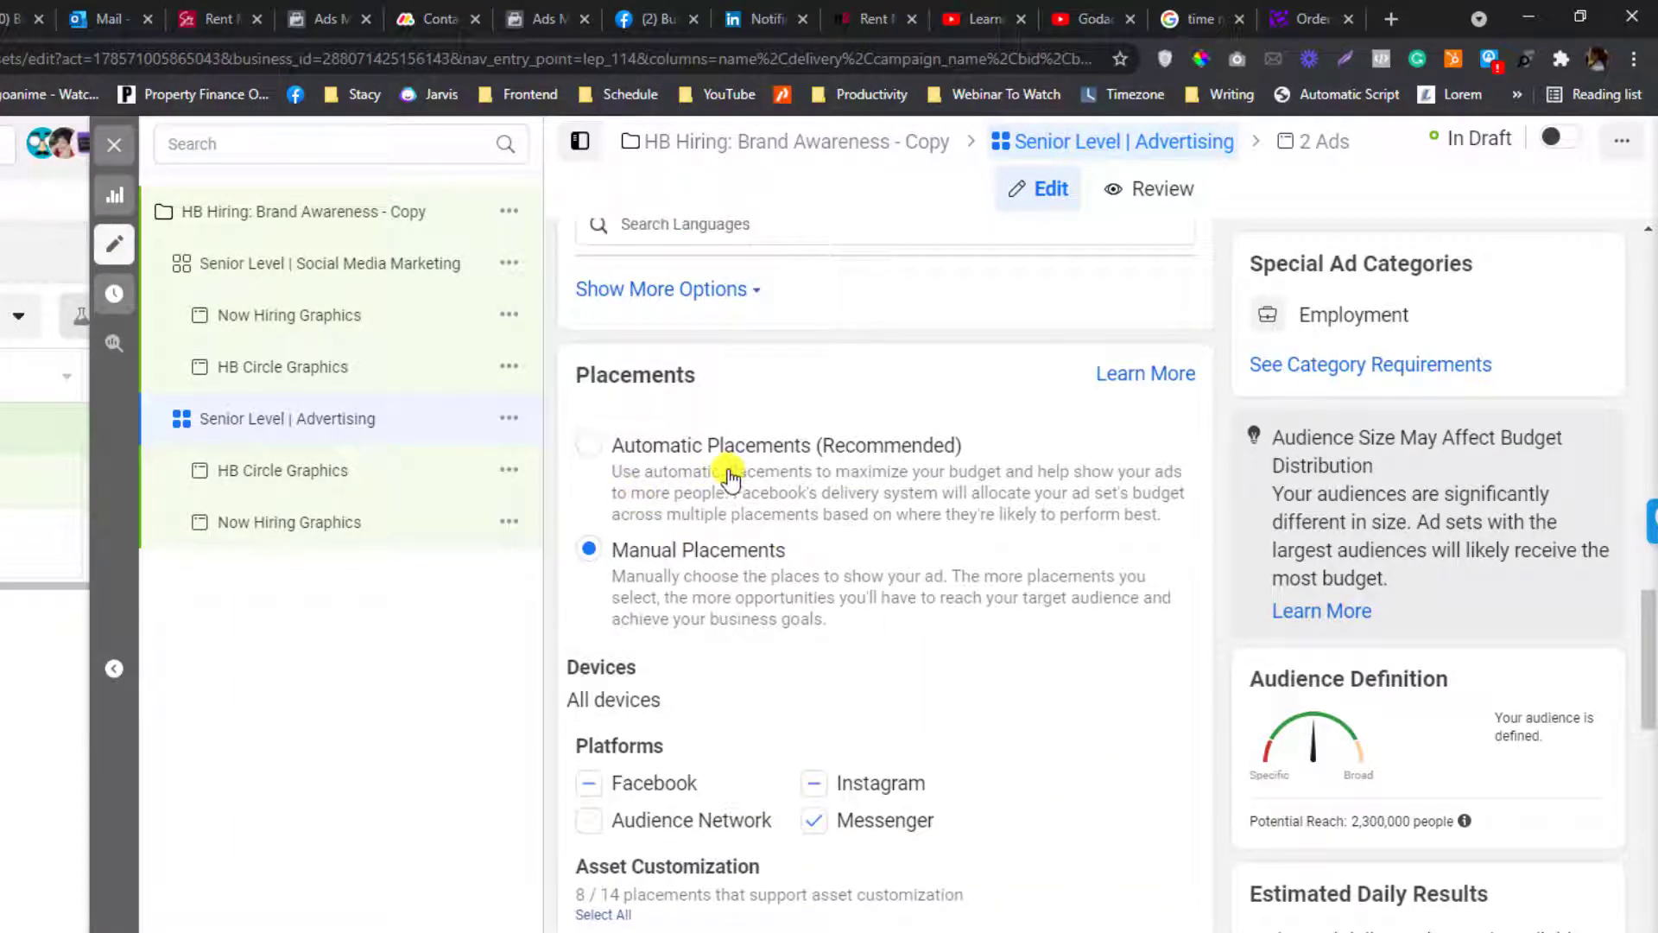
scroll(925, 518, down, 10)
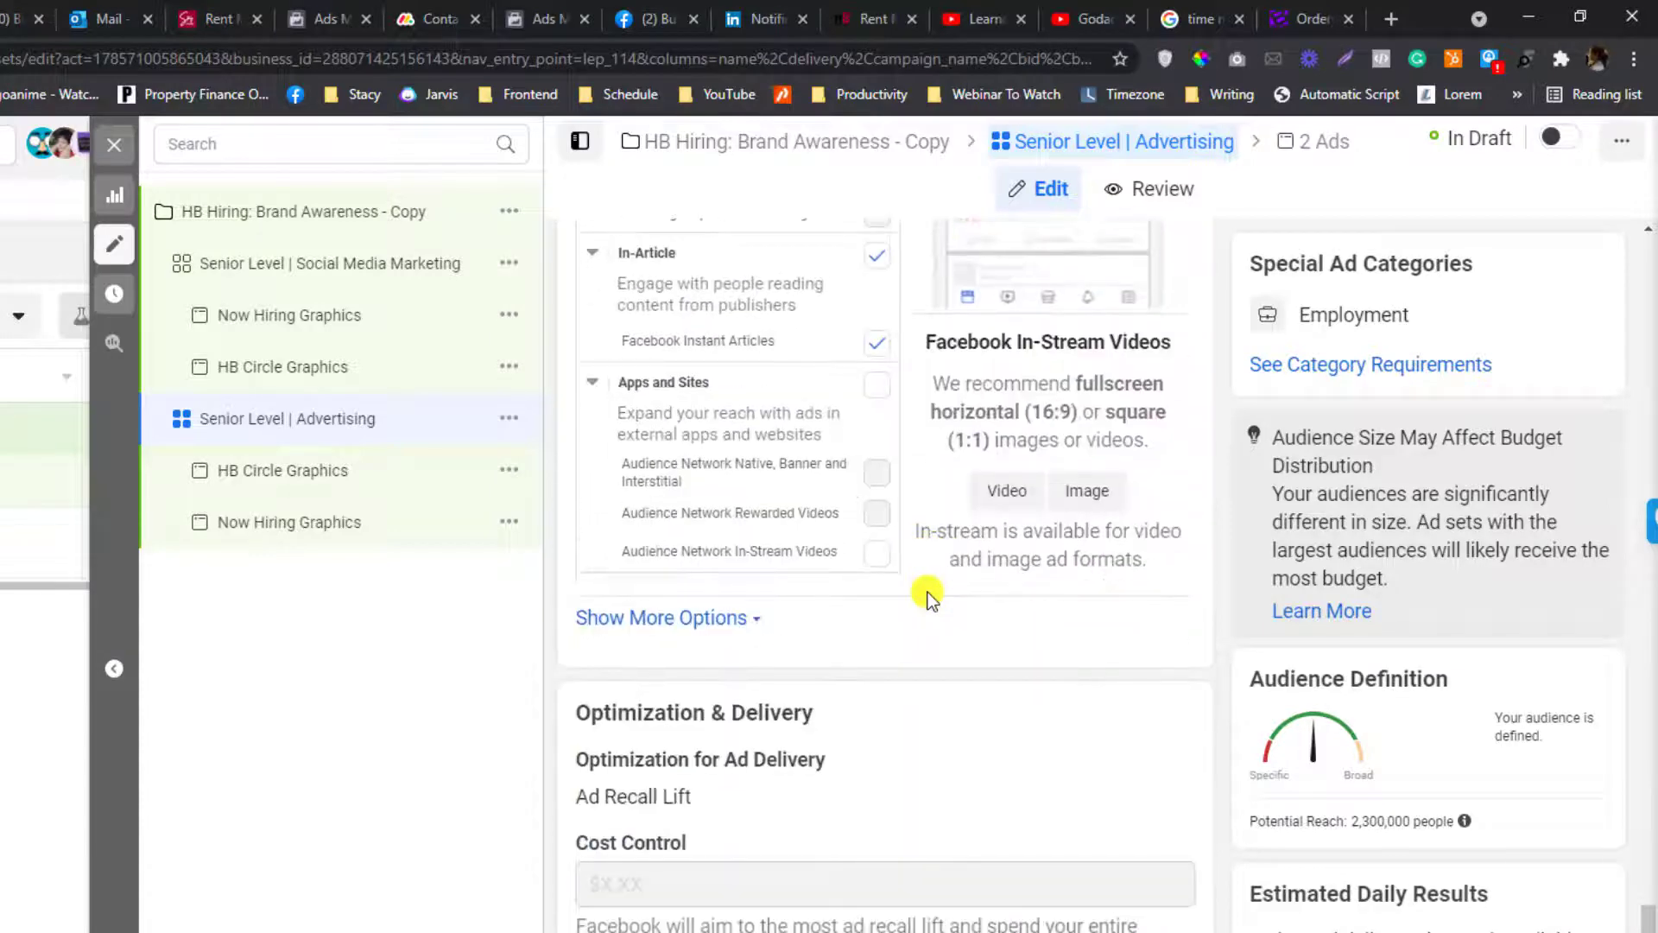
Remove the In-Article and Messenger Stories placements from the ad set
scroll(928, 593, up, 2)
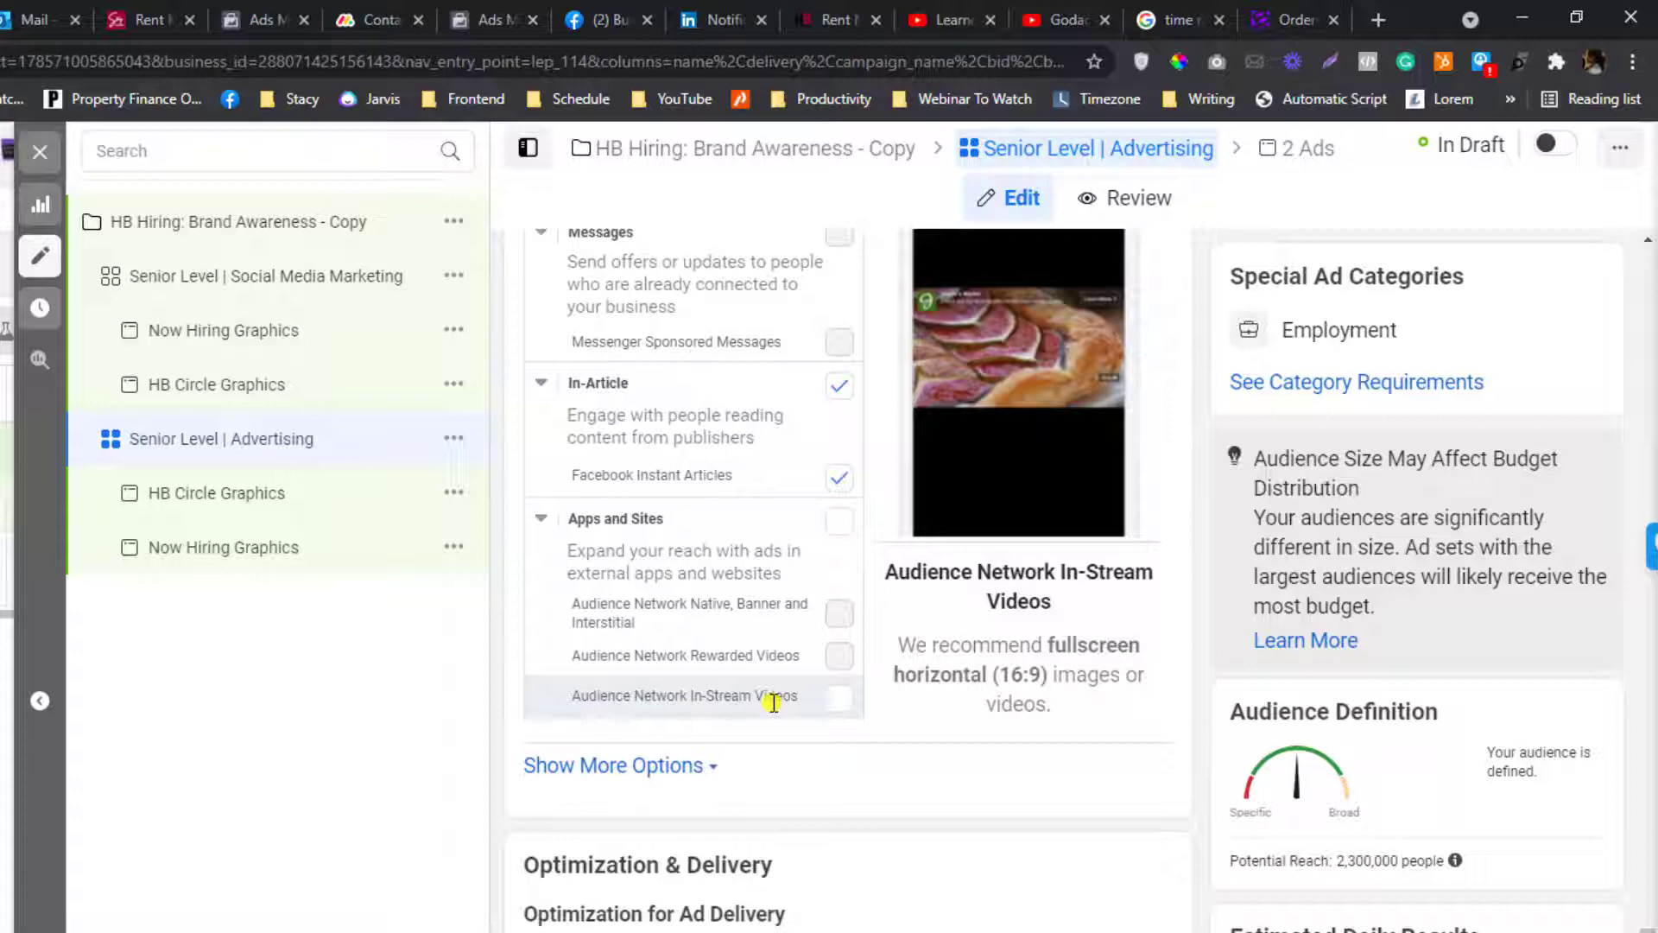
scroll(774, 701, up, 2)
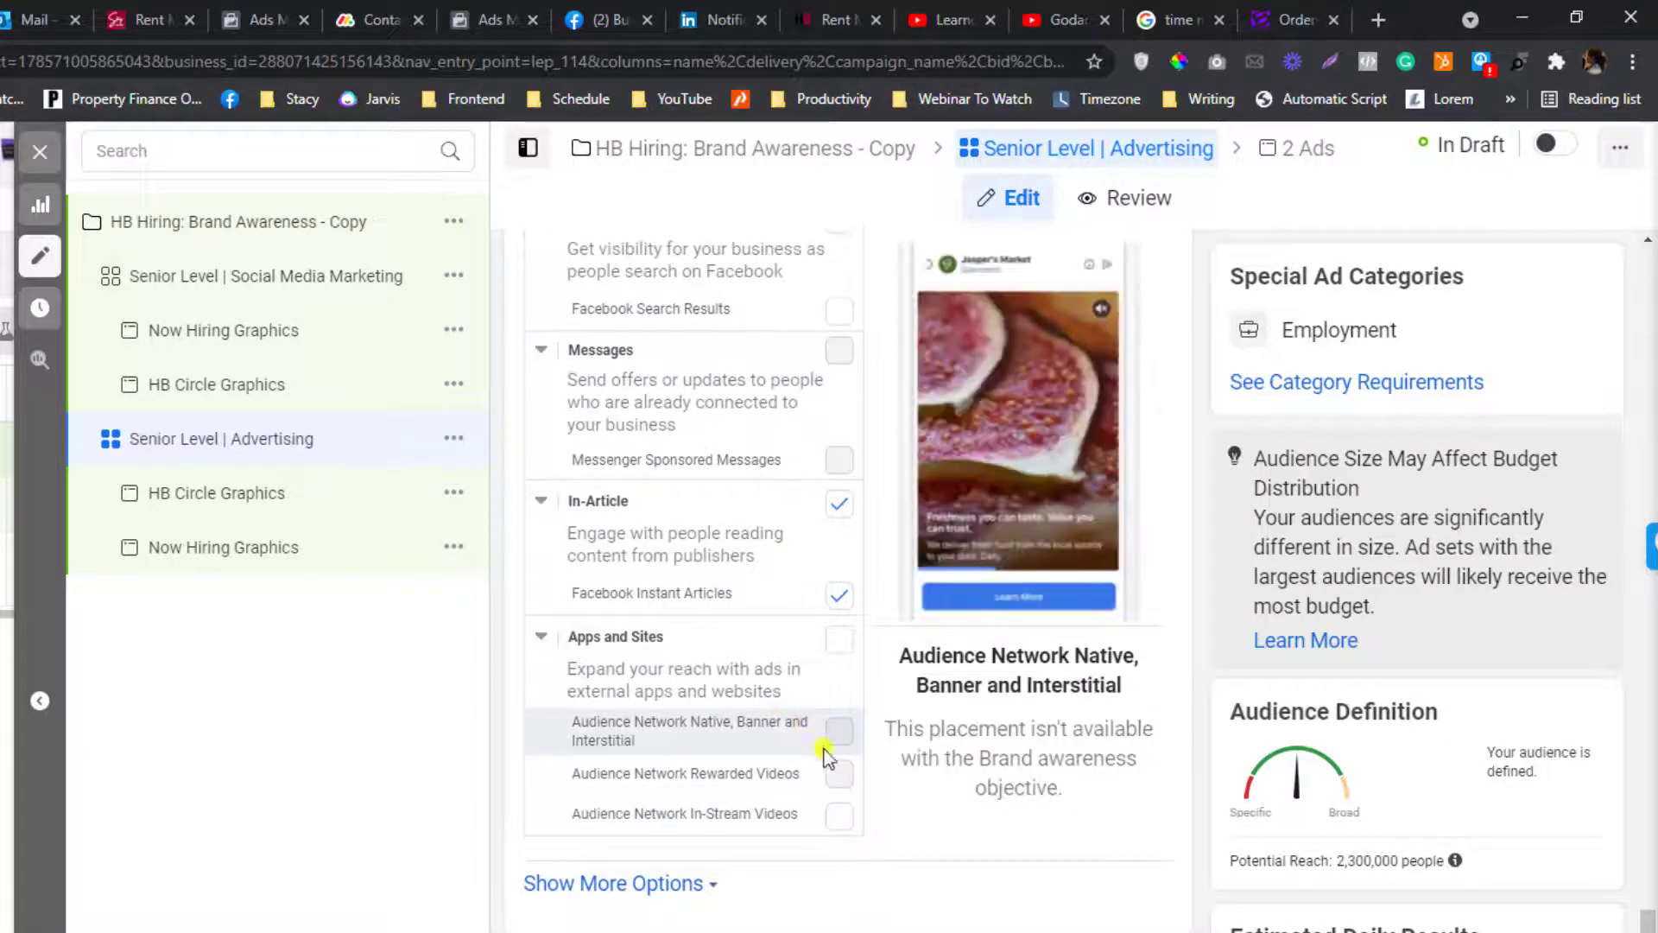
scroll(836, 768, up, 3)
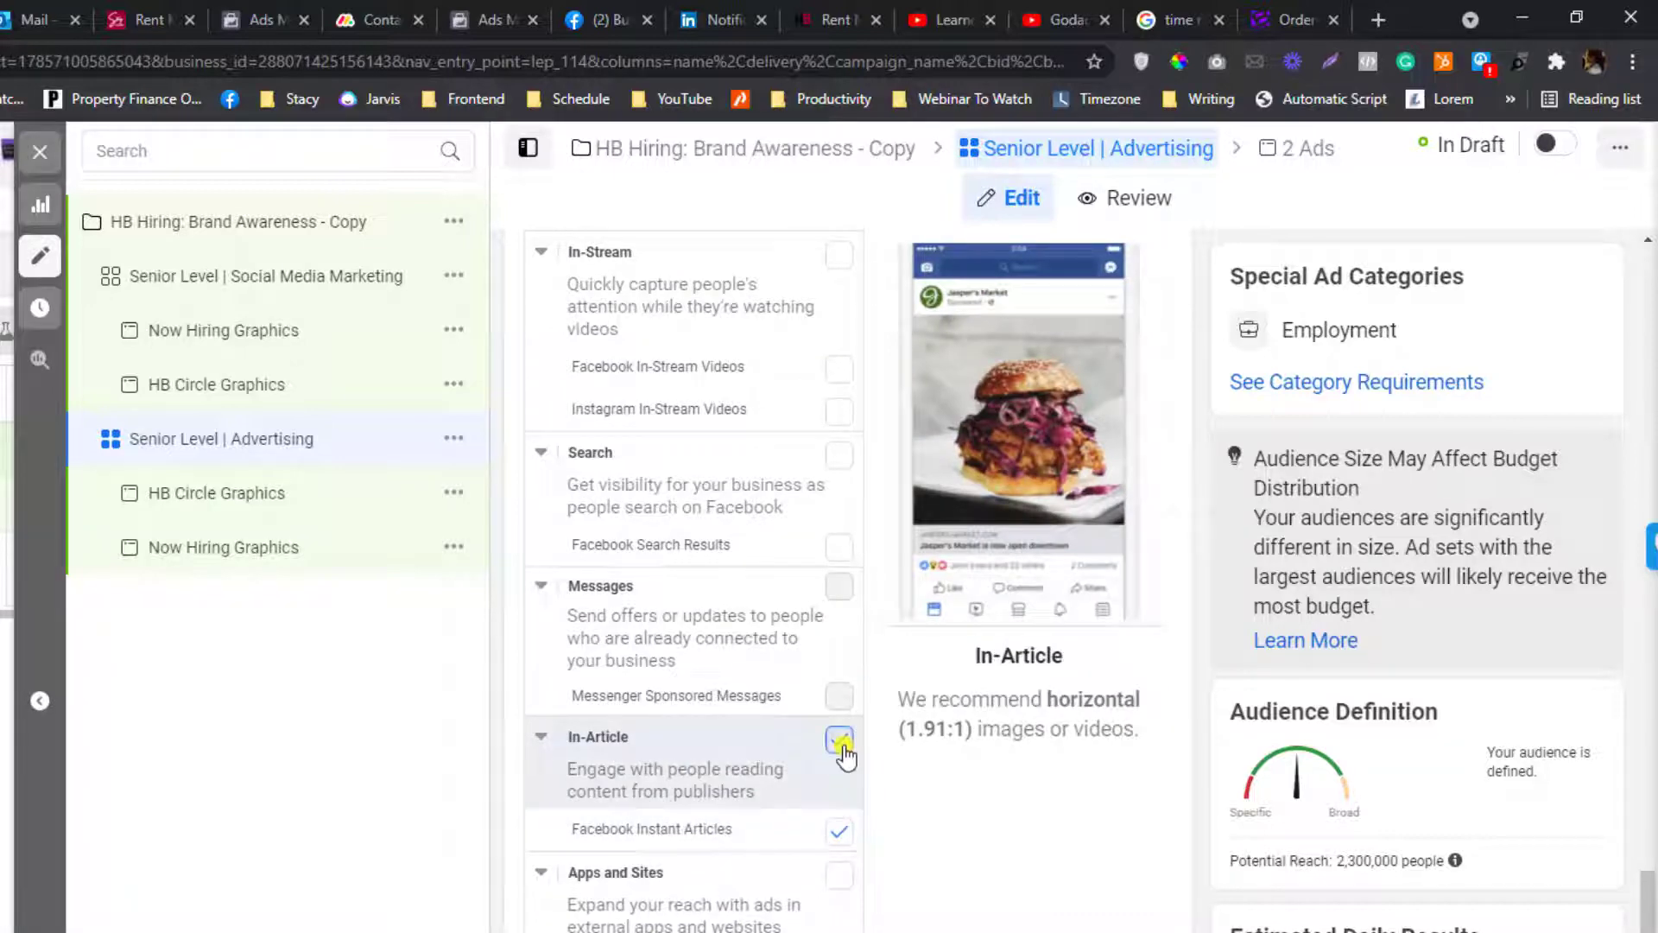
click(839, 741)
scroll(844, 754, up, 4)
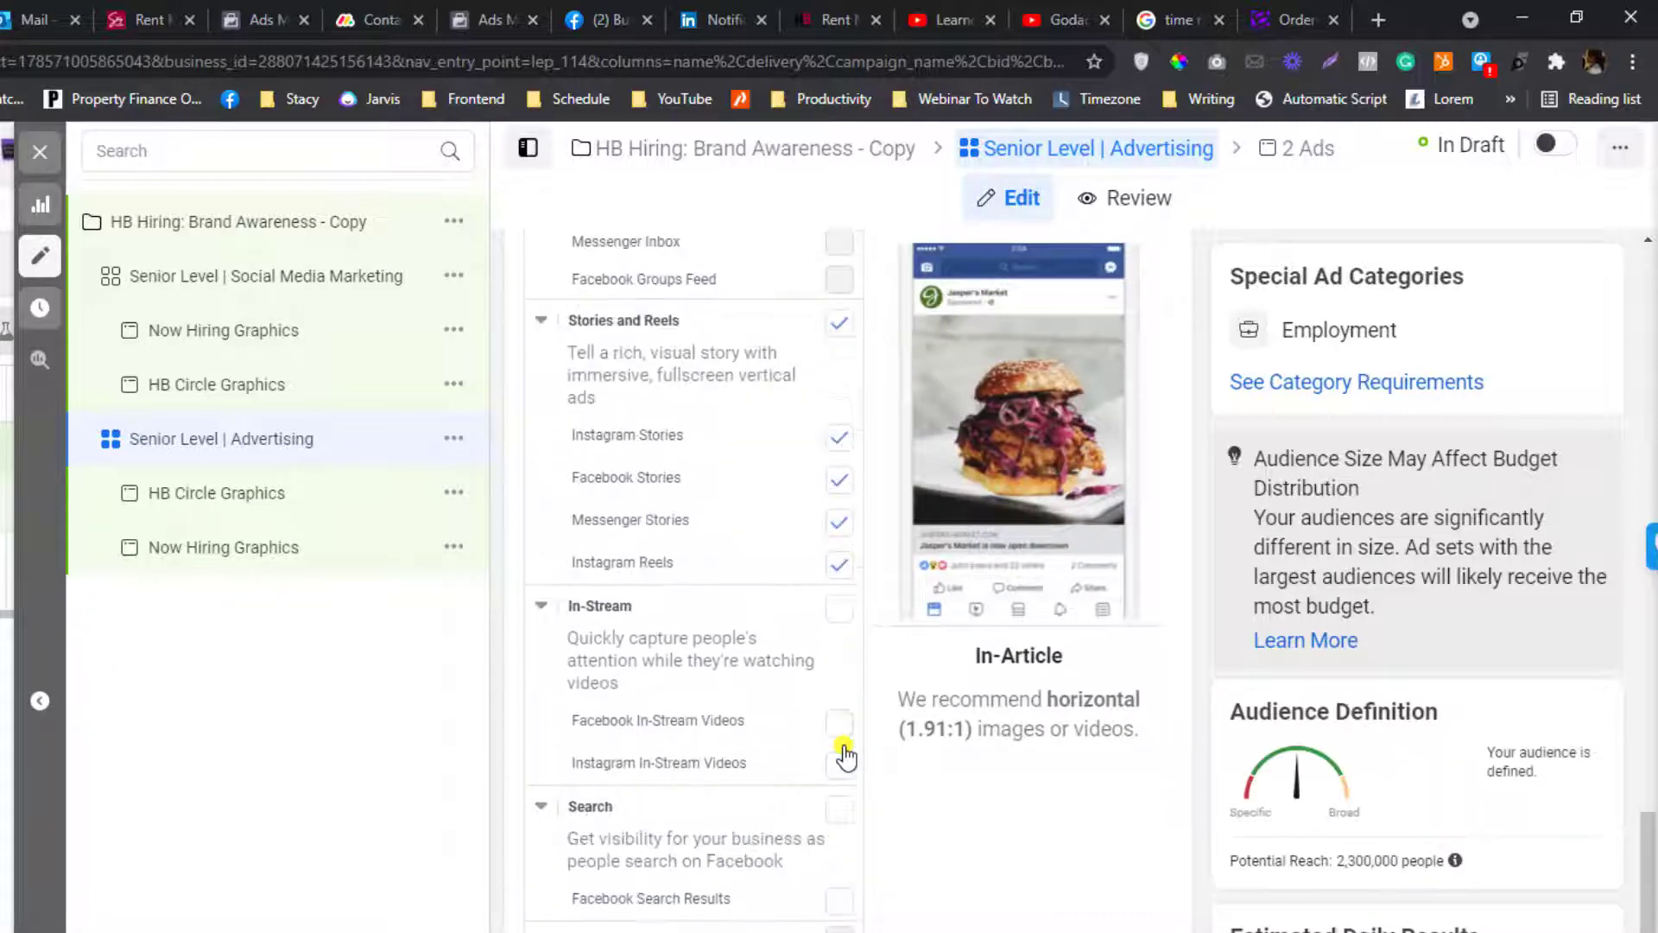
scroll(843, 751, up, 1)
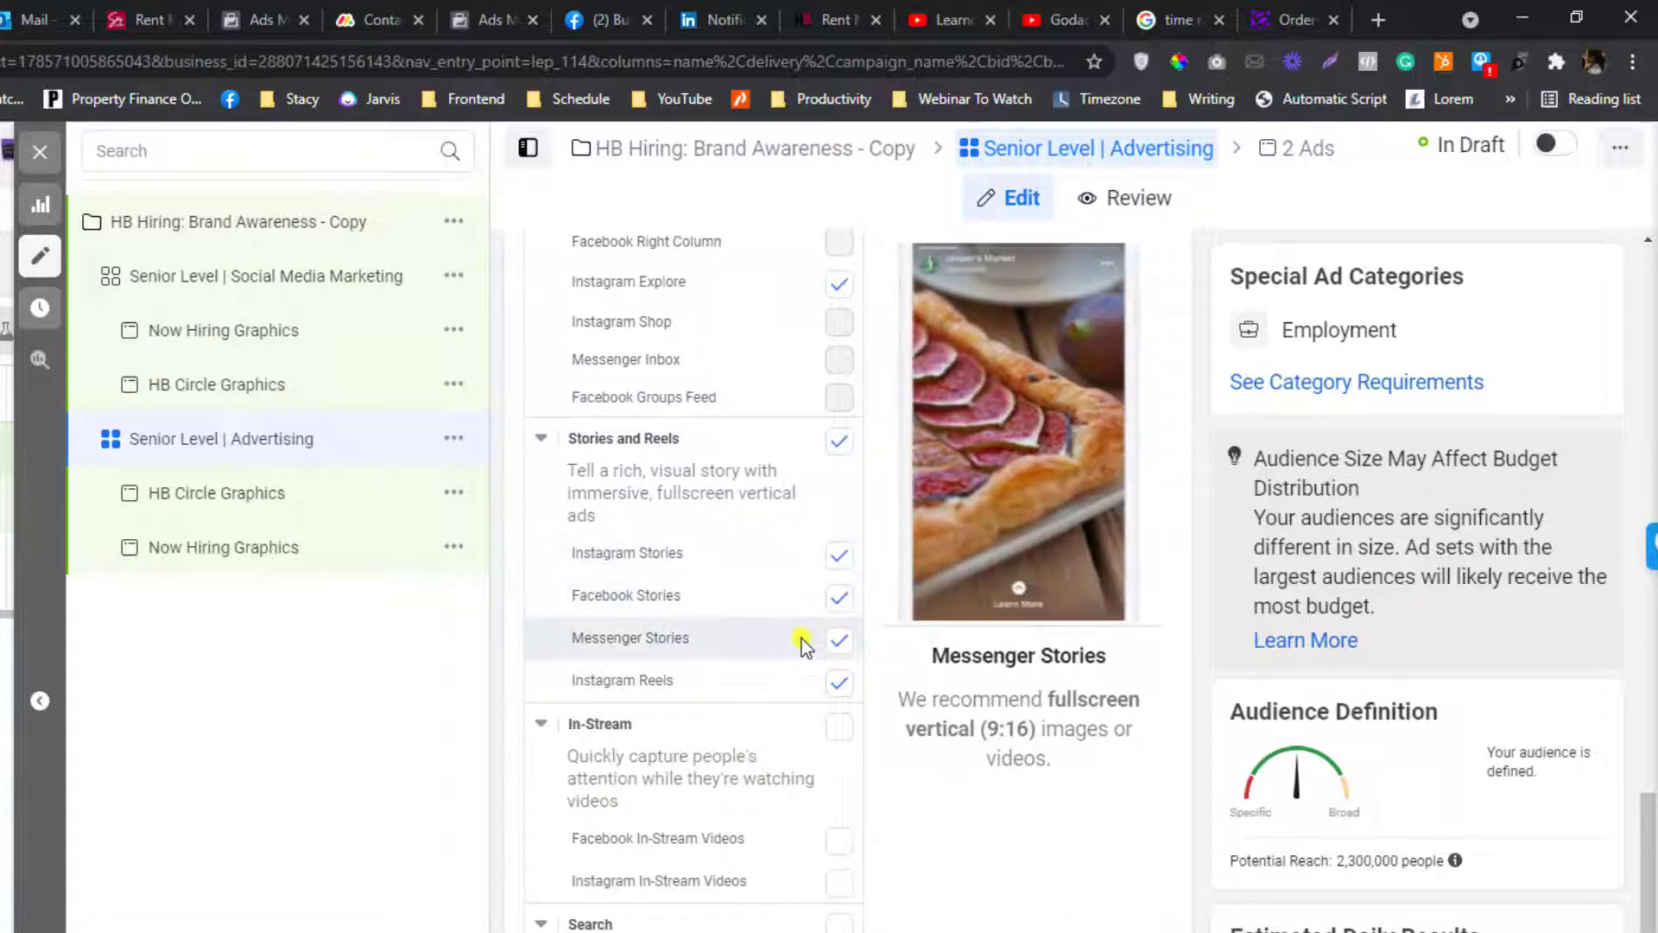
click(838, 640)
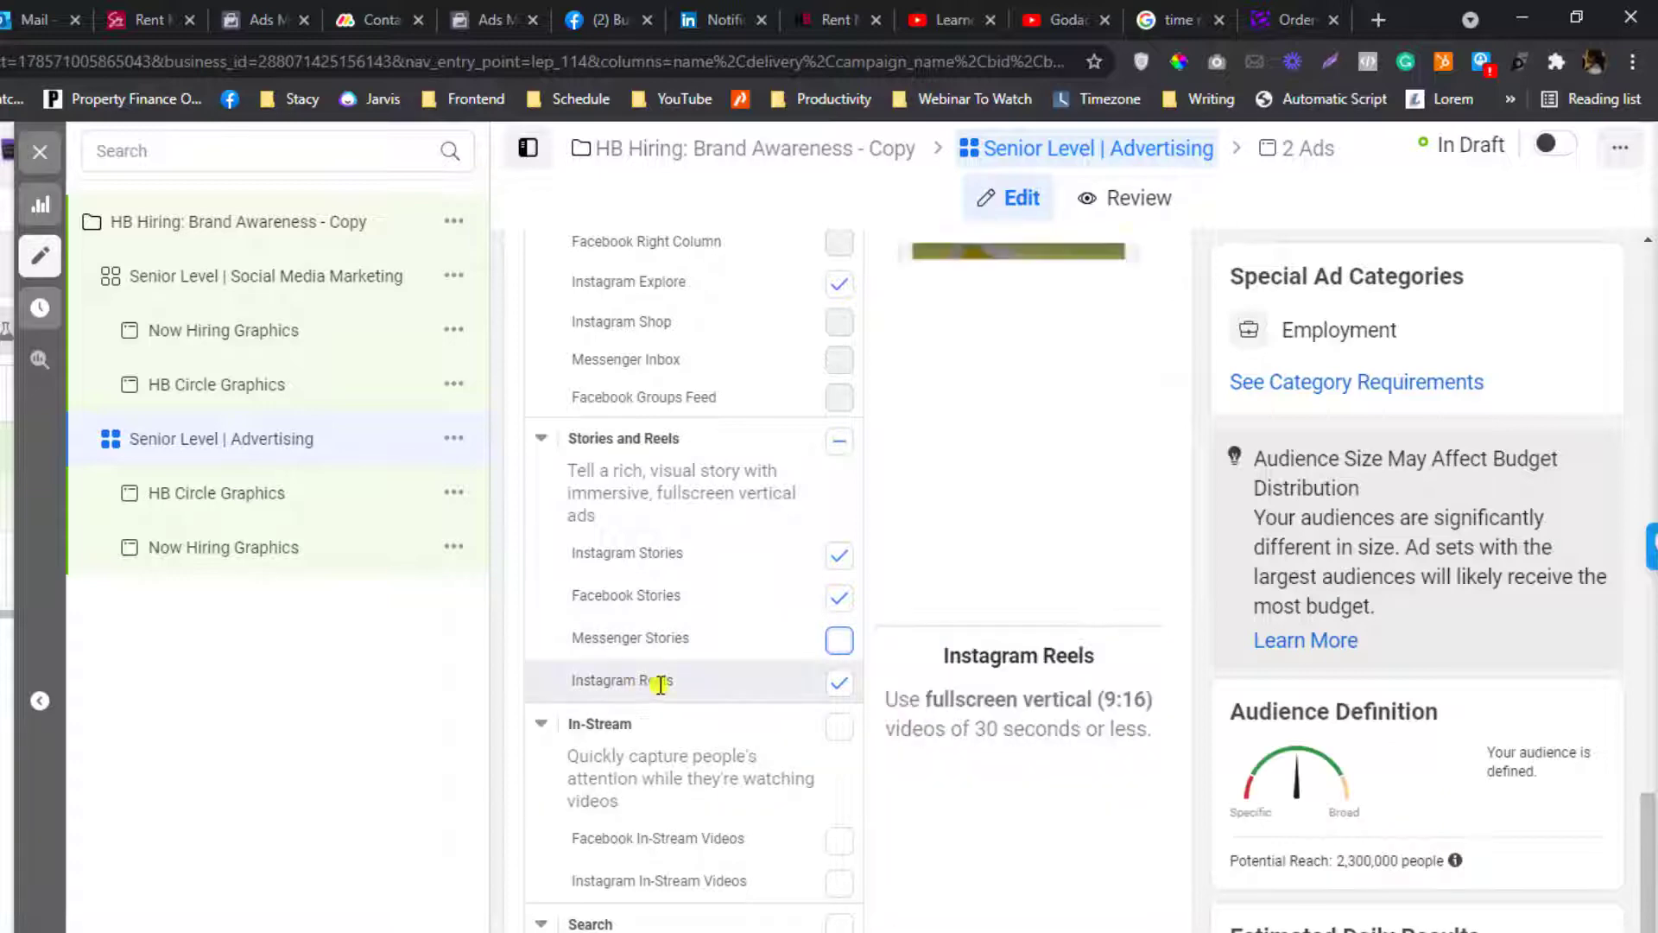
Reveal the additional device and Wi-Fi placement options
scroll(833, 691, up, 3)
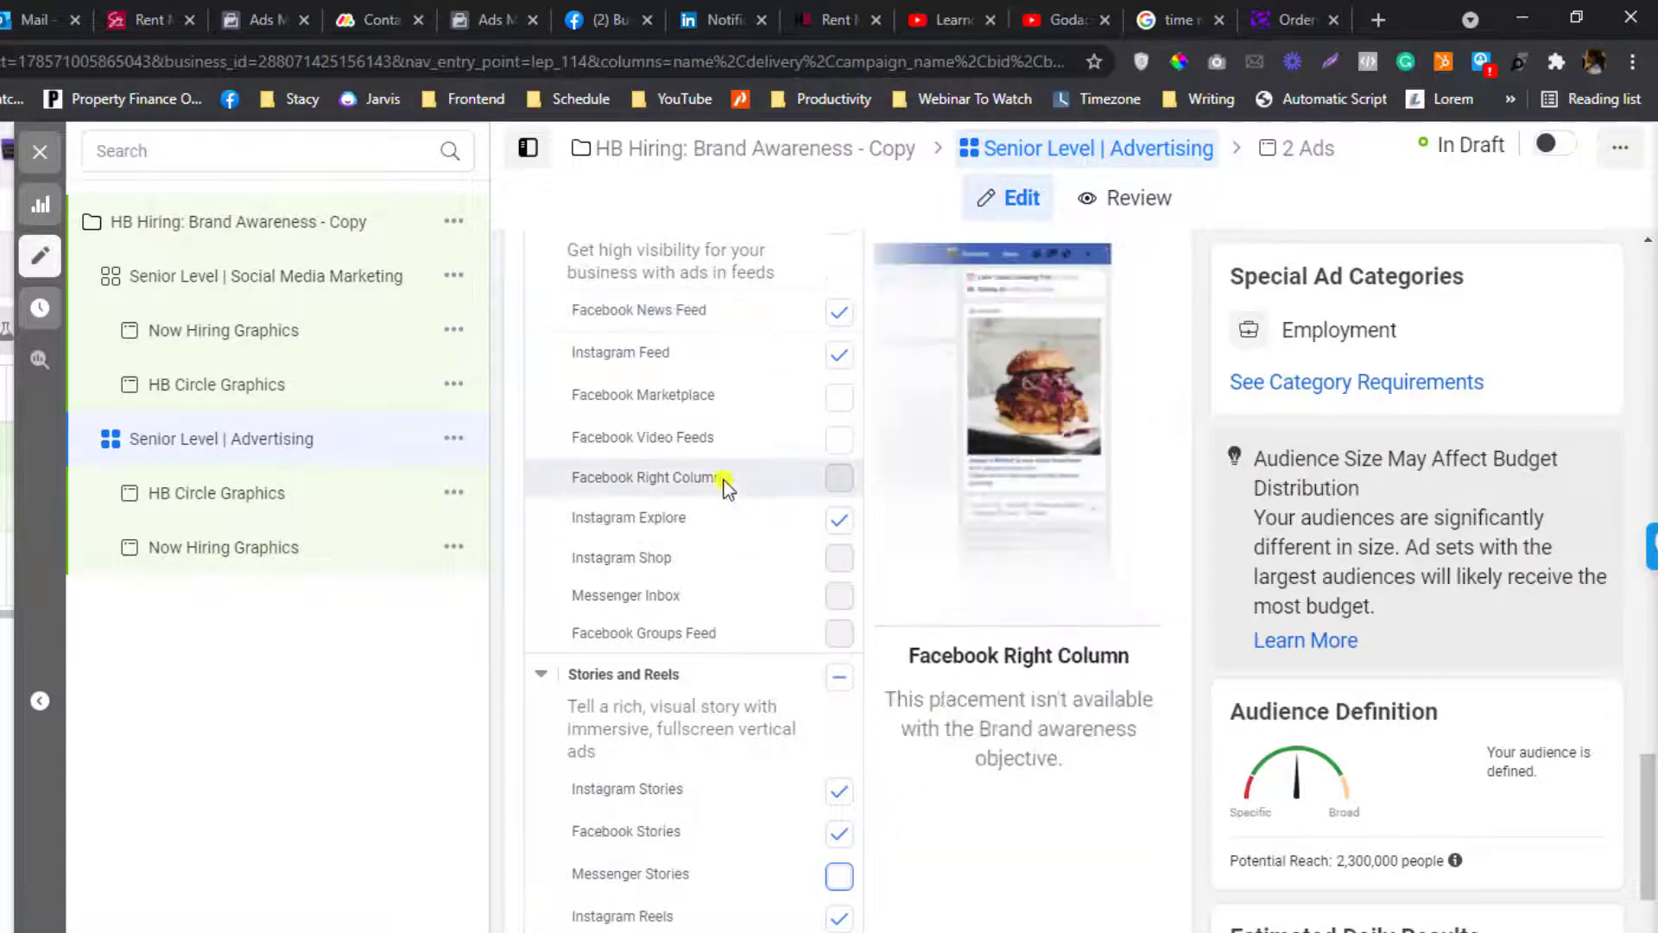
scroll(751, 665, down, 5)
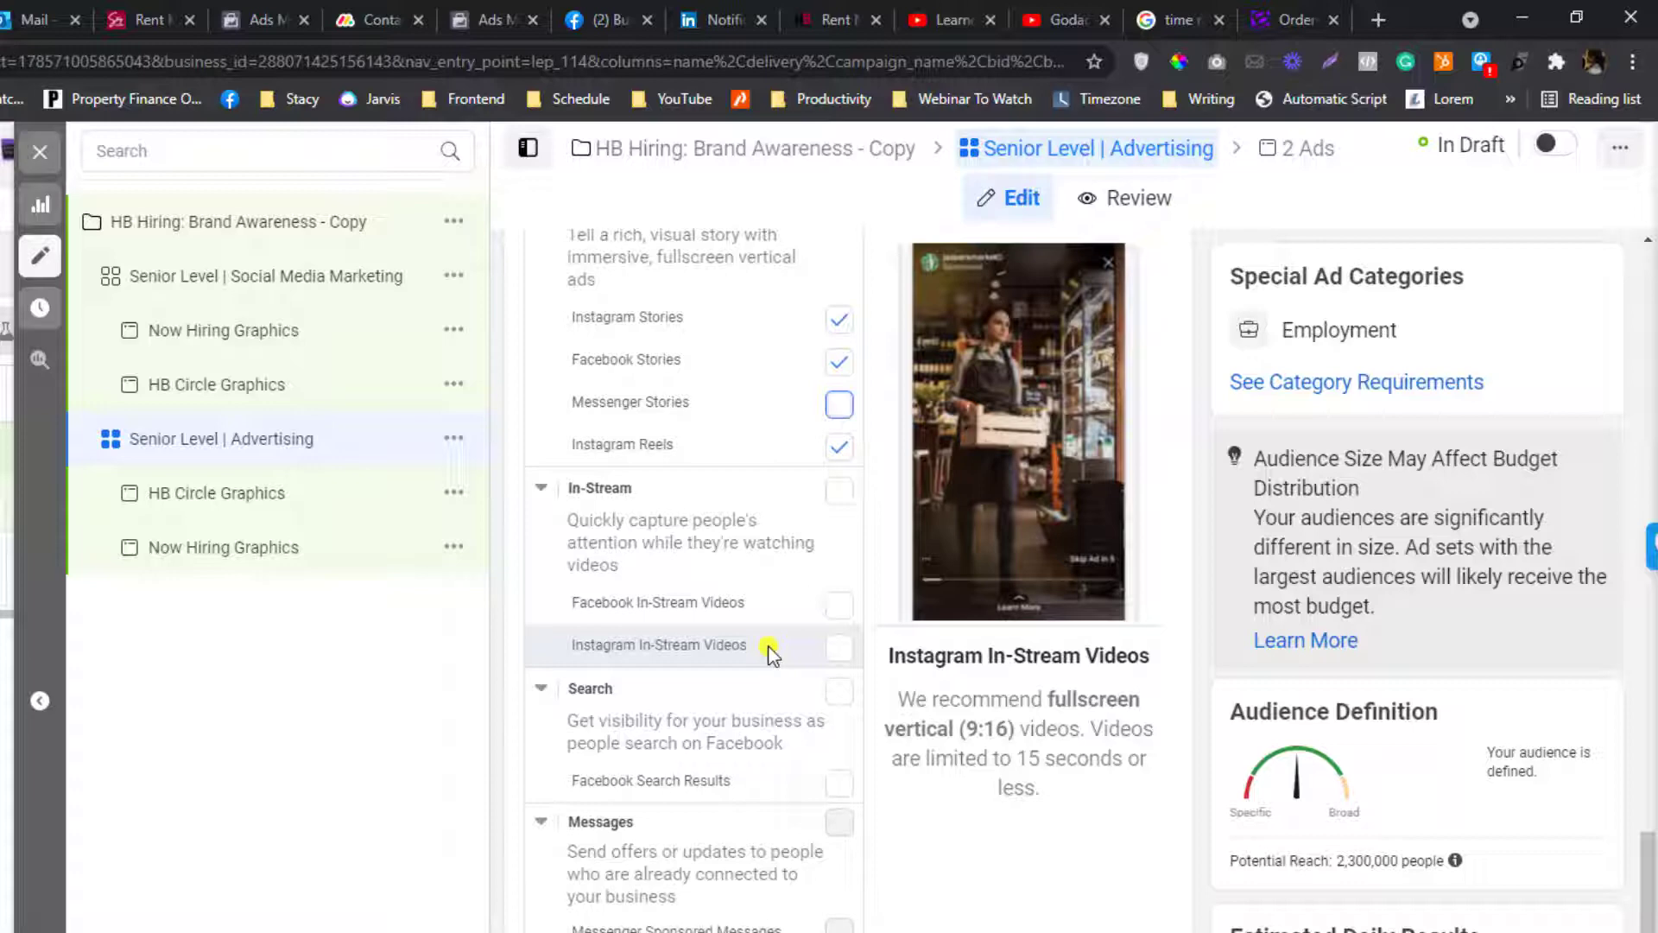
scroll(769, 654, down, 3)
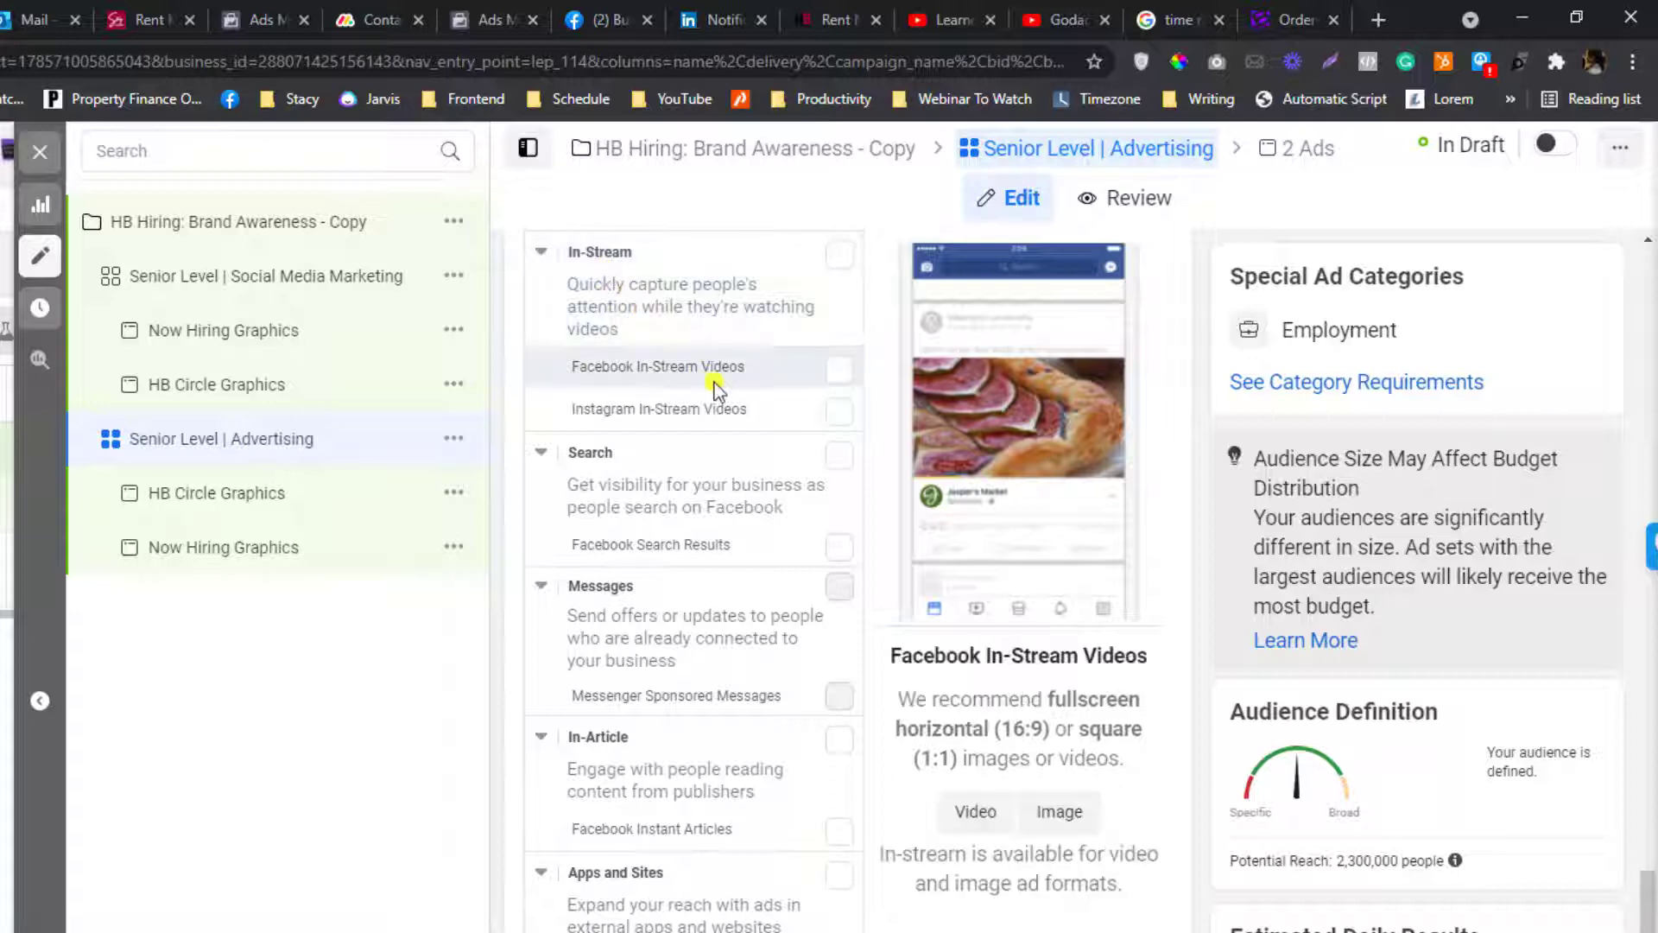
scroll(713, 381, up, 1)
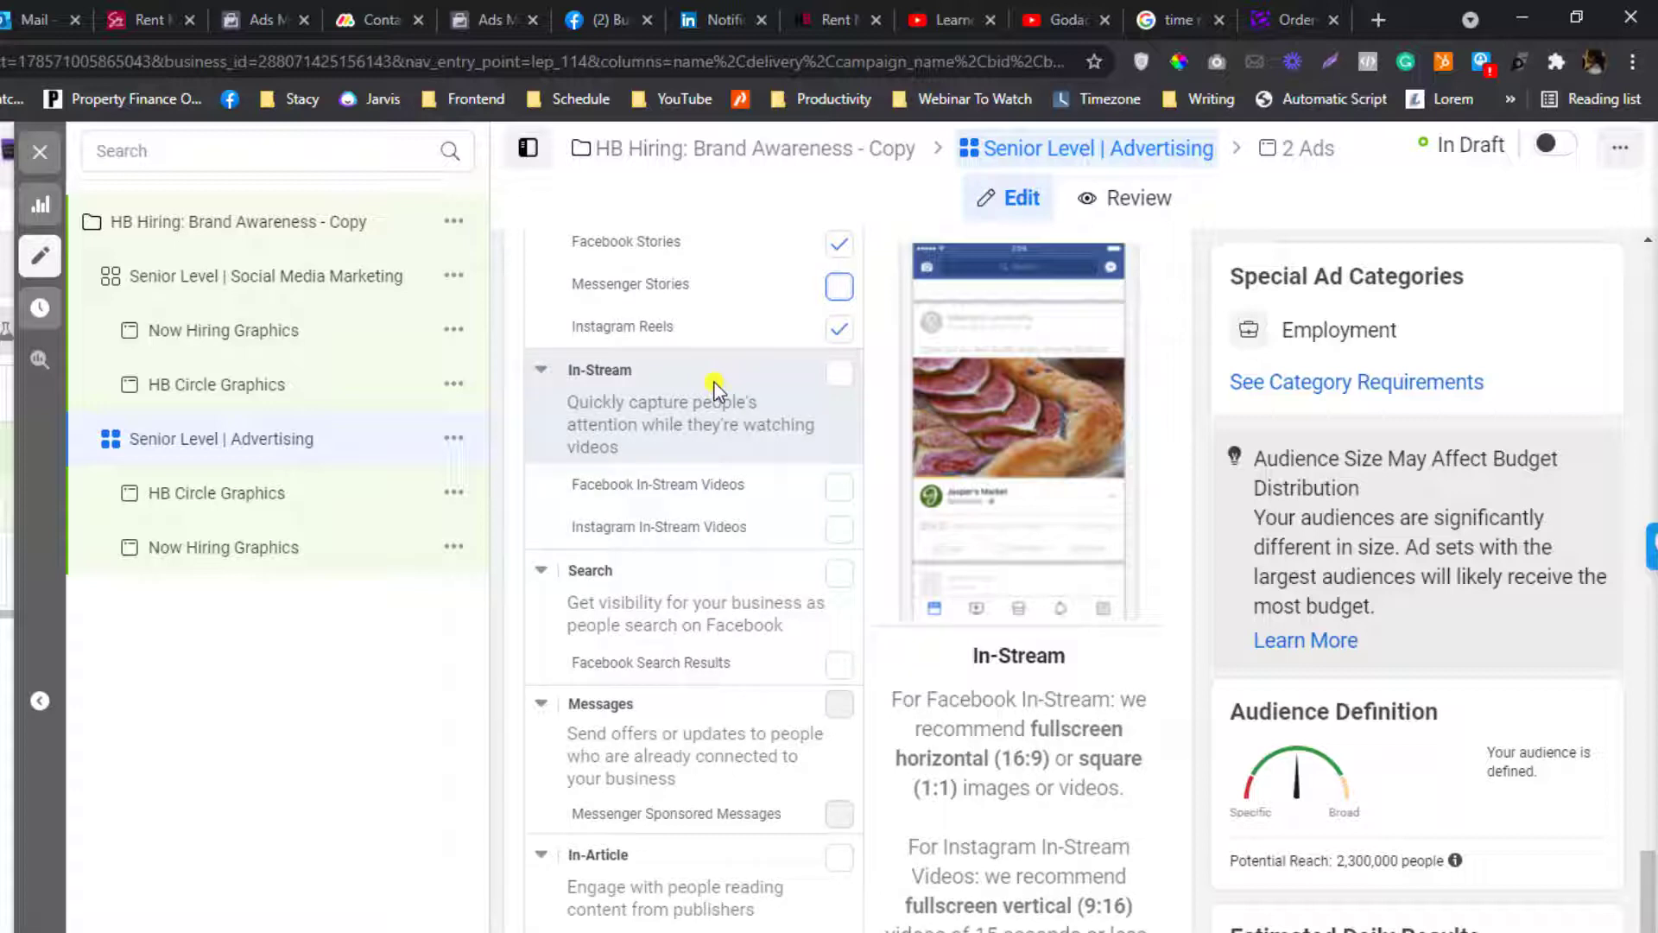
scroll(704, 574, down, 3)
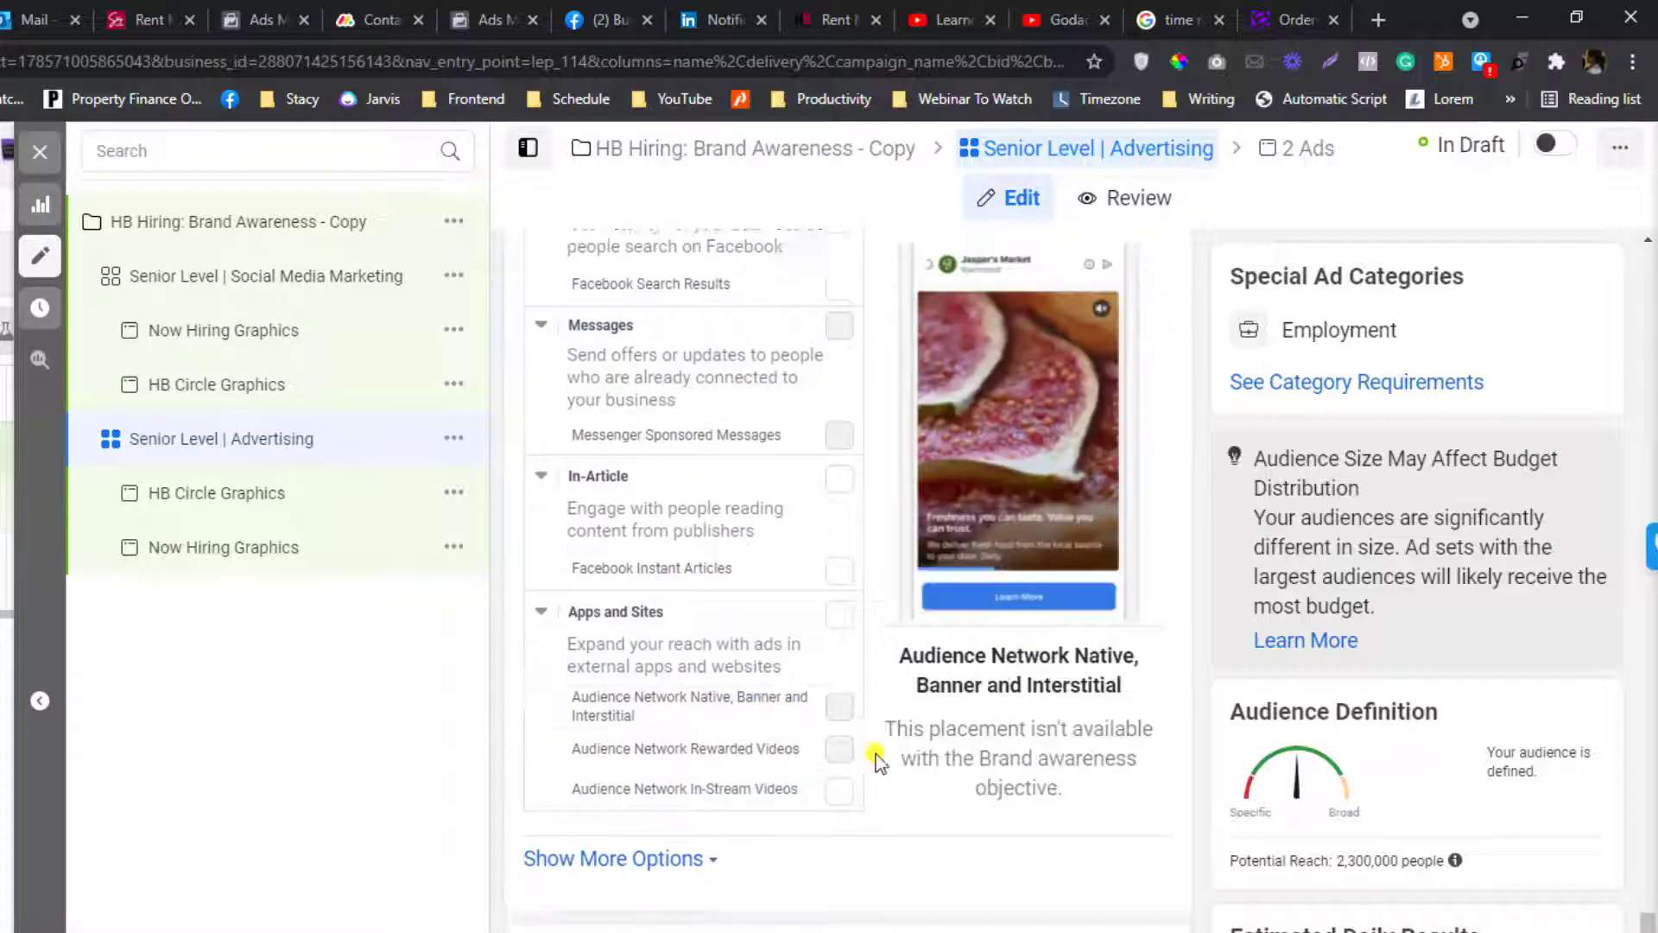
scroll(795, 743, down, 2)
click(663, 648)
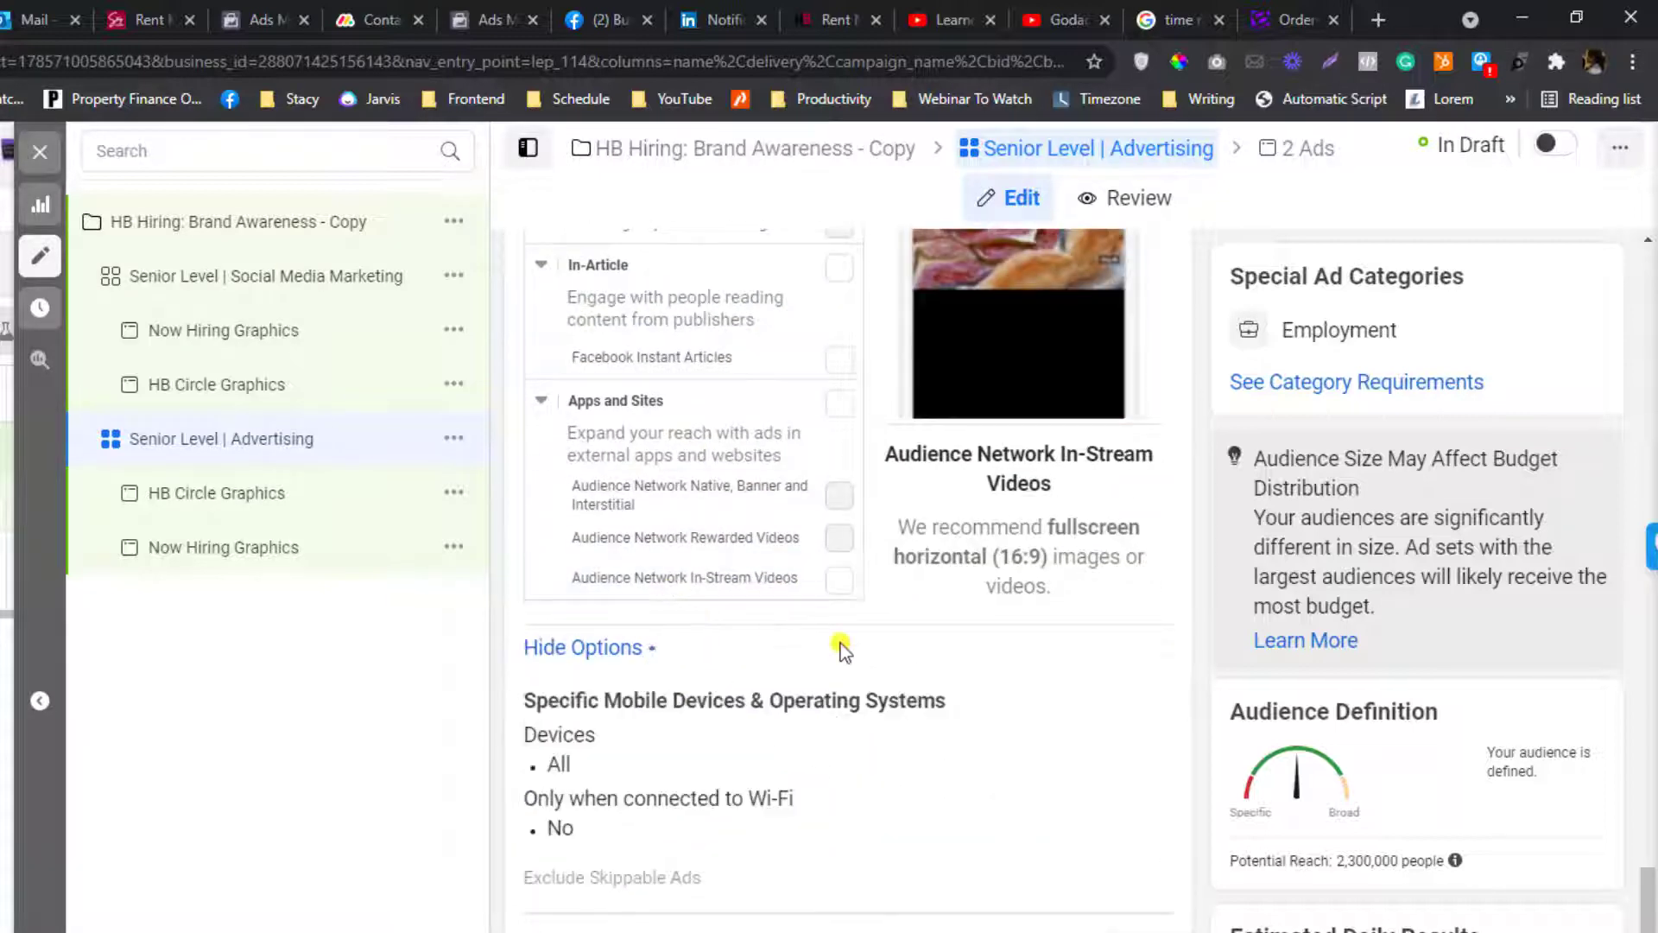
Open the HB Circle Graphics ad for editing
scroll(842, 643, down, 2)
scroll(734, 712, up, 4)
scroll(774, 703, up, 4)
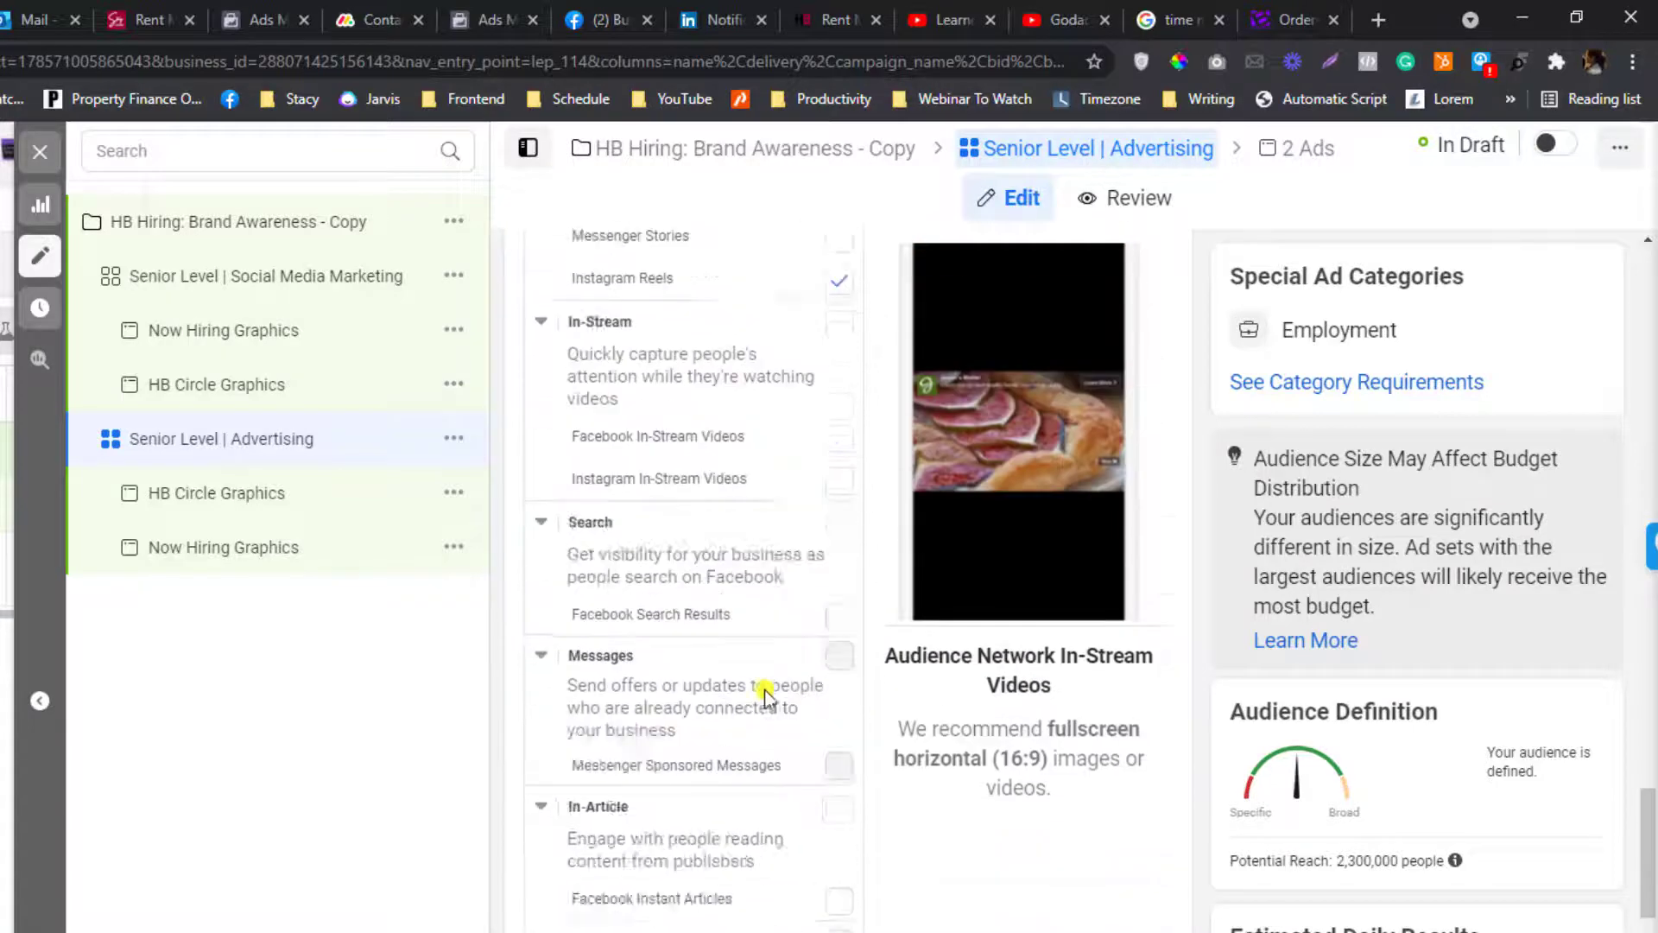
scroll(898, 675, down, 7)
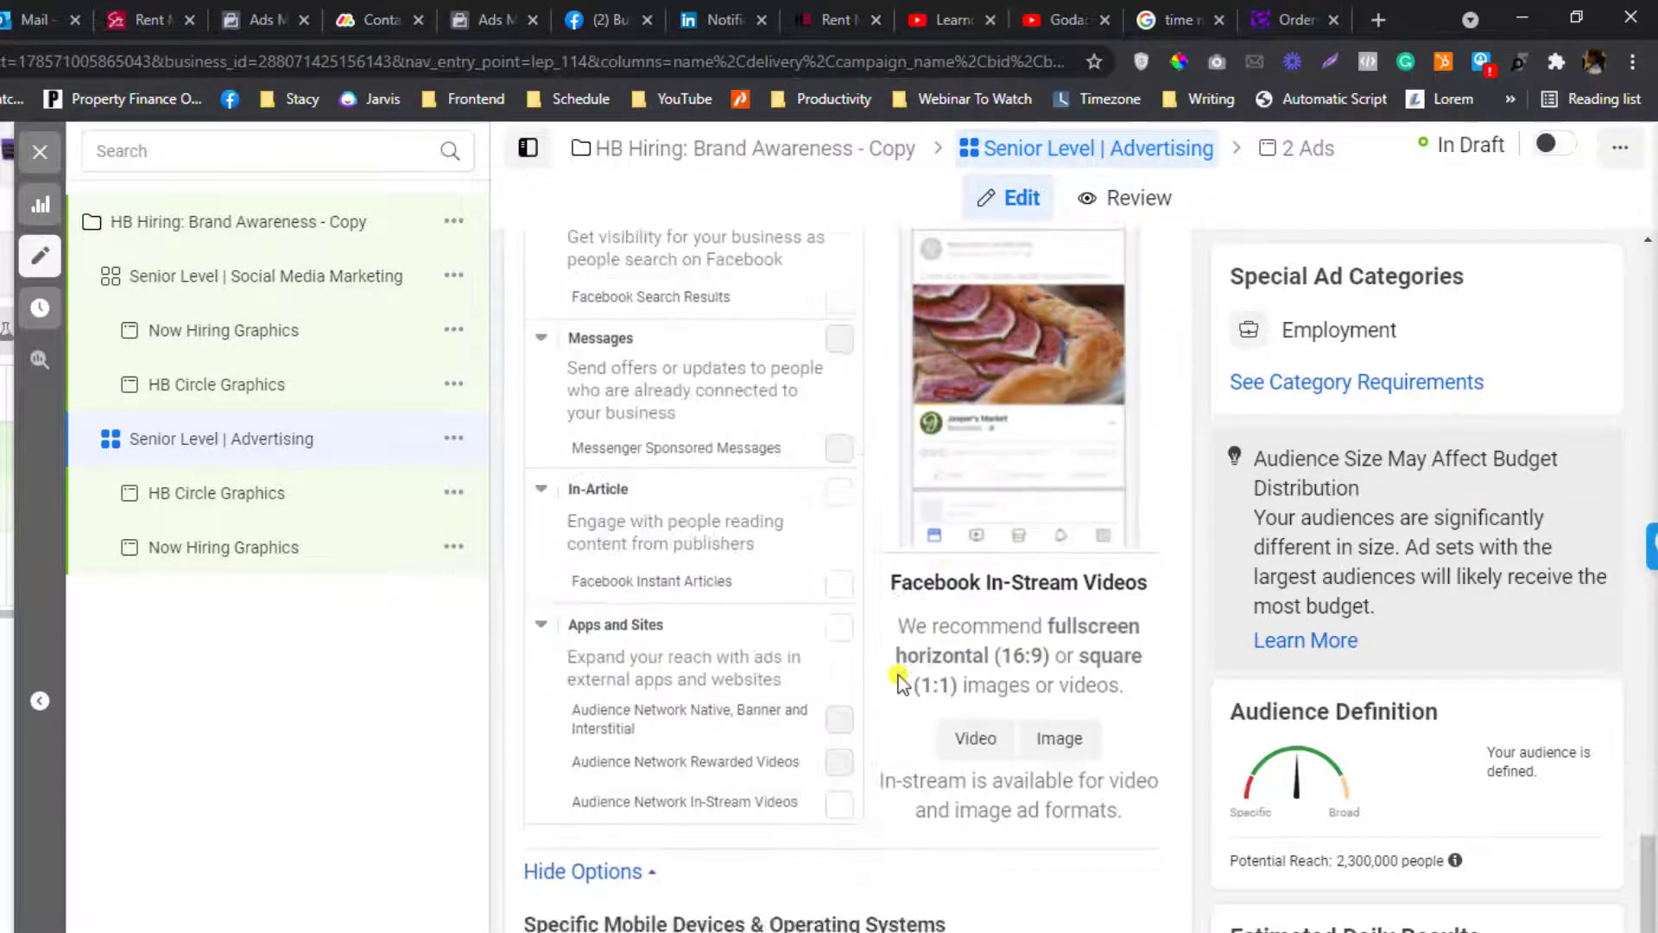
click(156, 509)
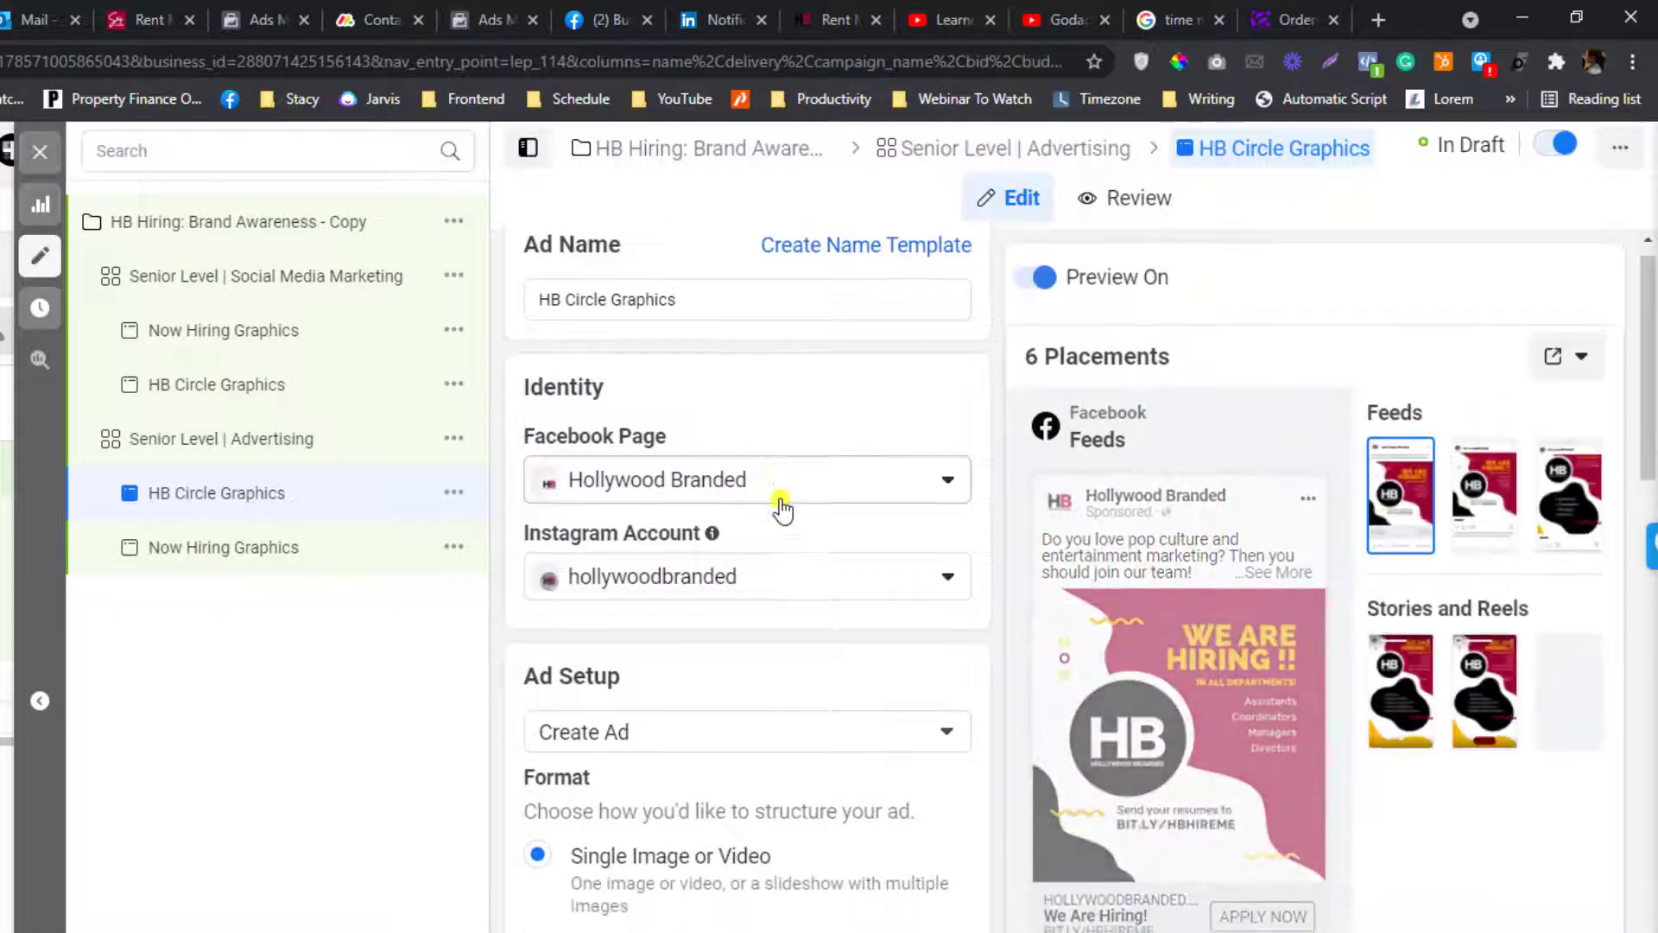
scroll(782, 509, down, 8)
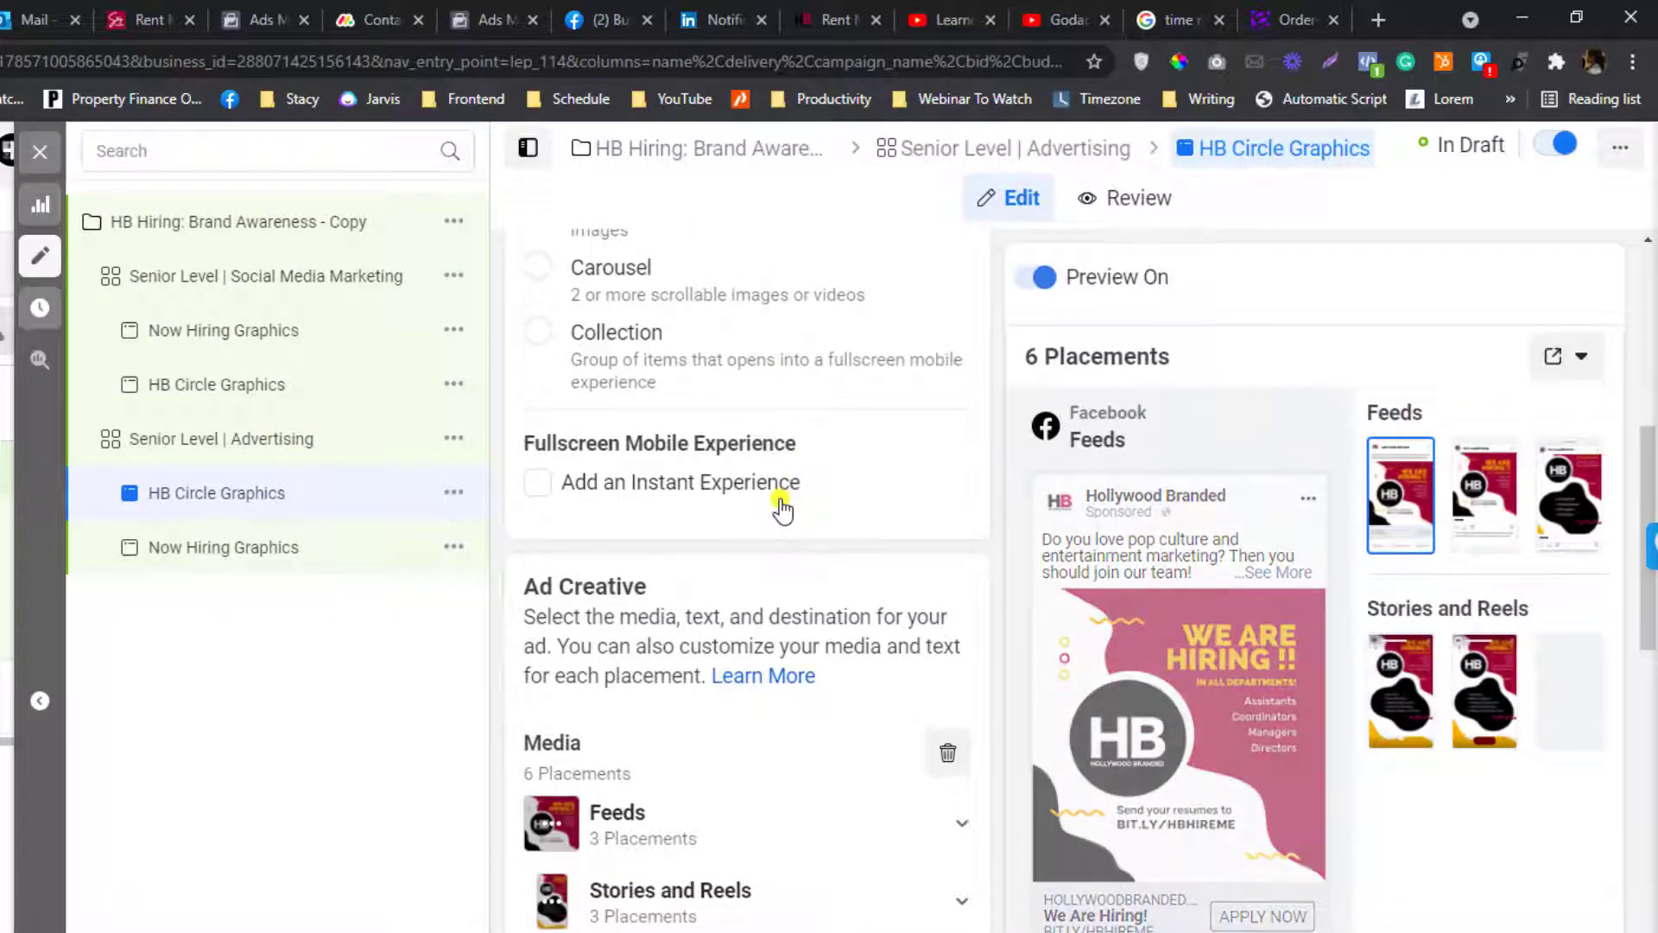
scroll(782, 510, down, 8)
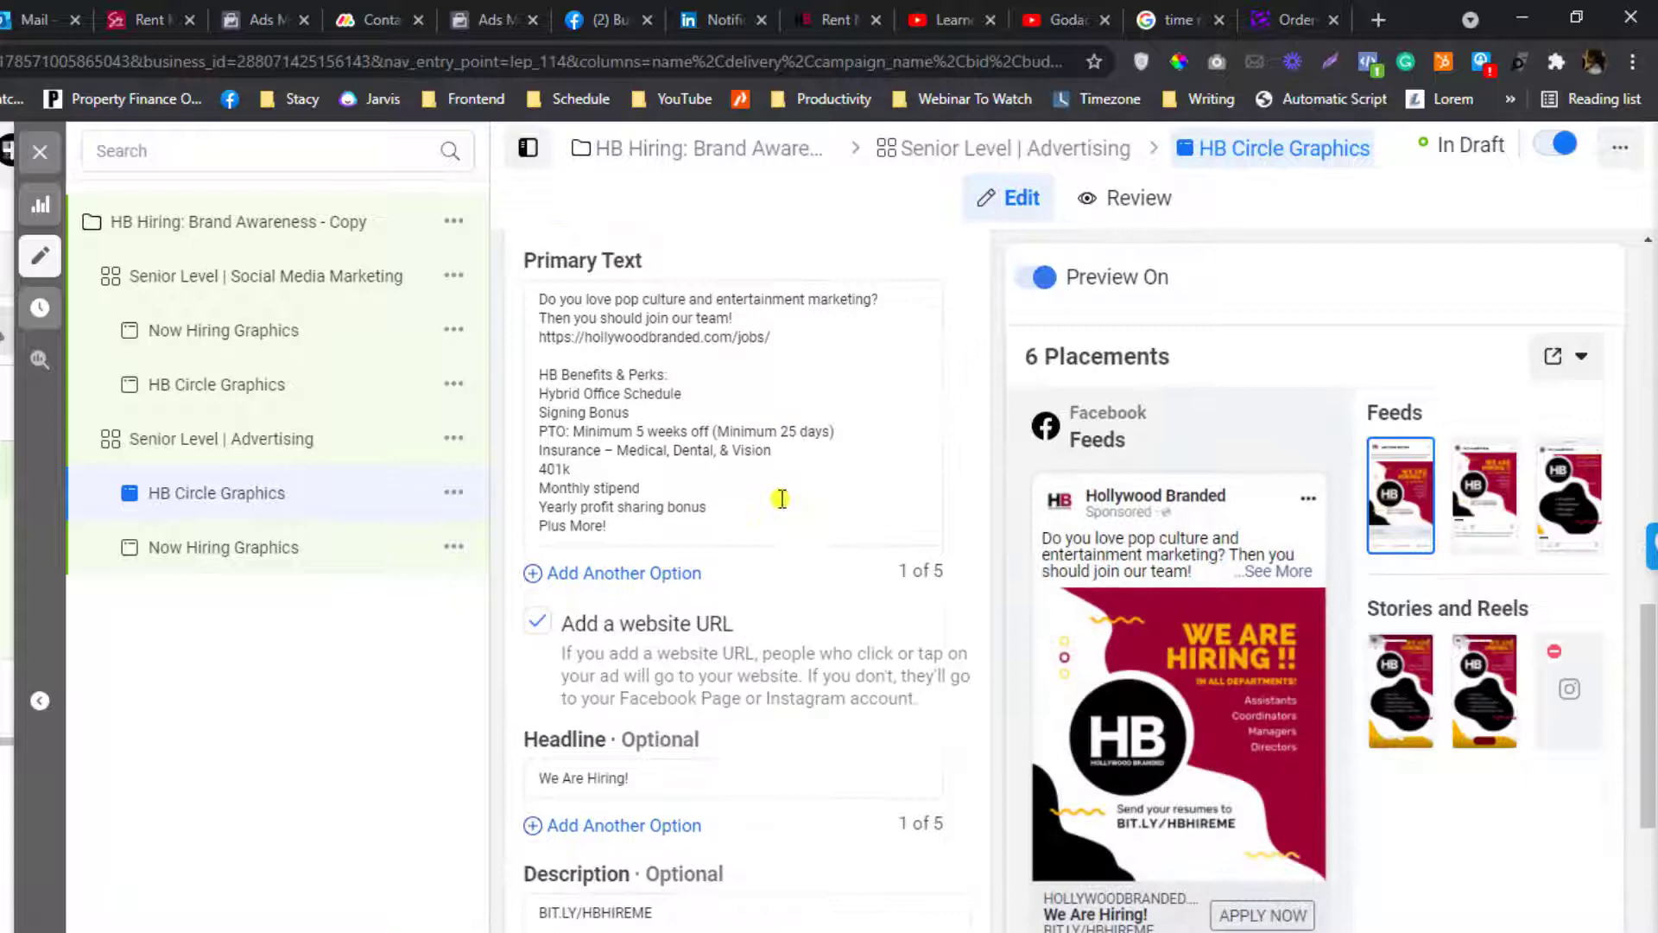
scroll(780, 499, up, 15)
scroll(781, 498, up, 2)
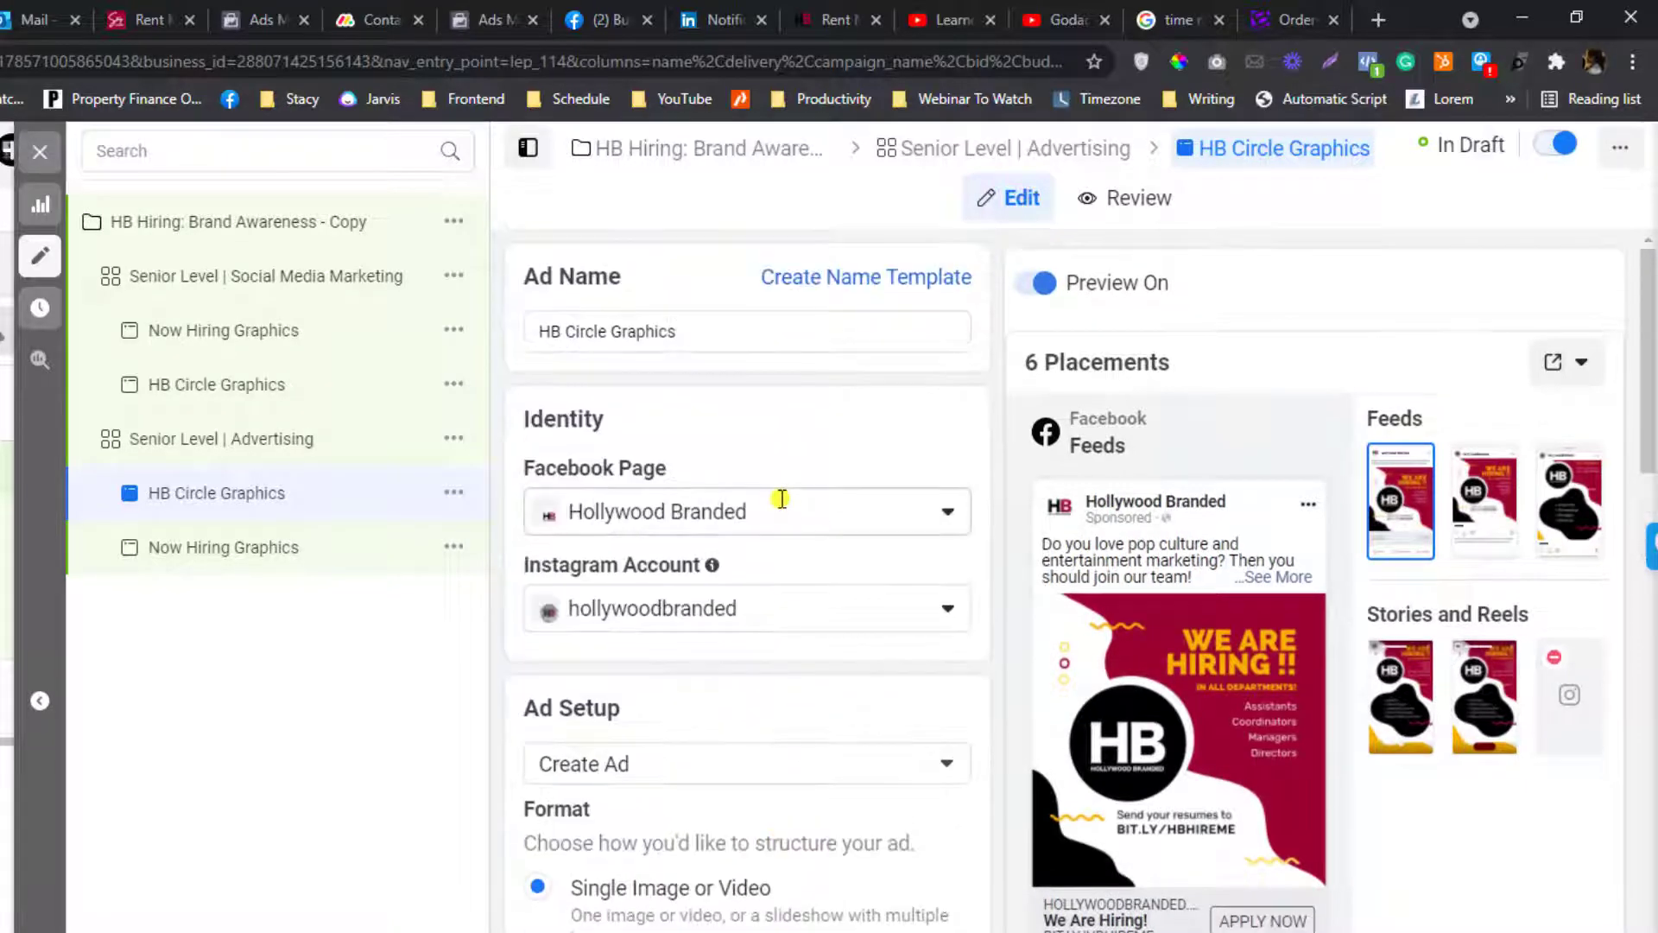
scroll(843, 723, down, 3)
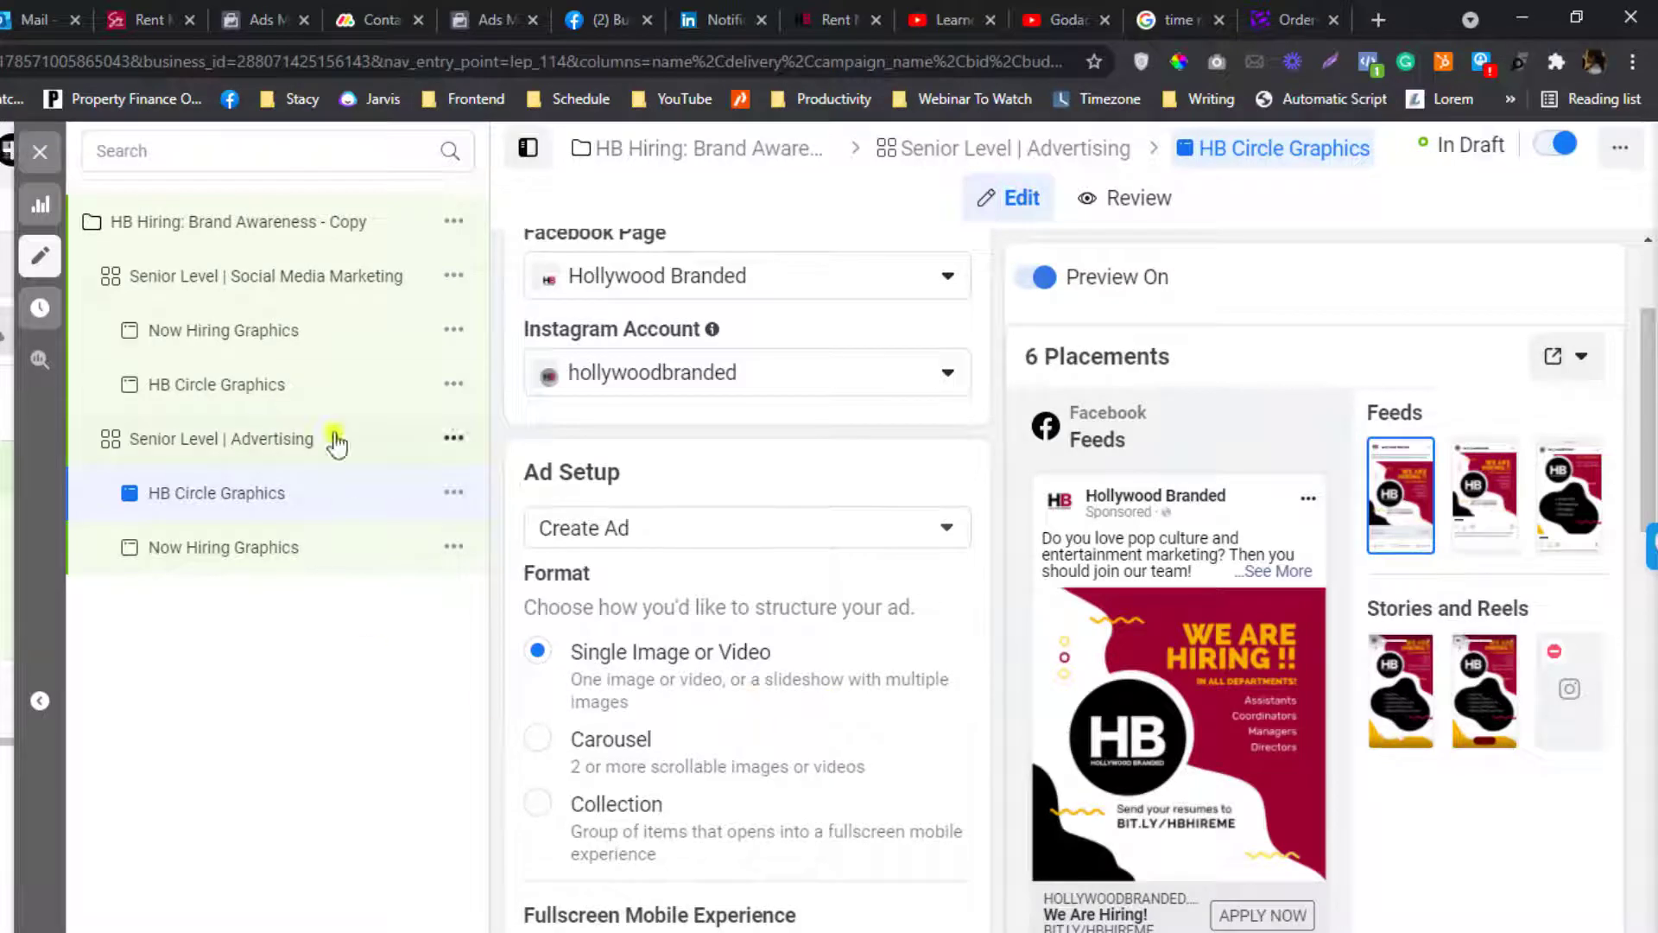
scroll(944, 703, down, 10)
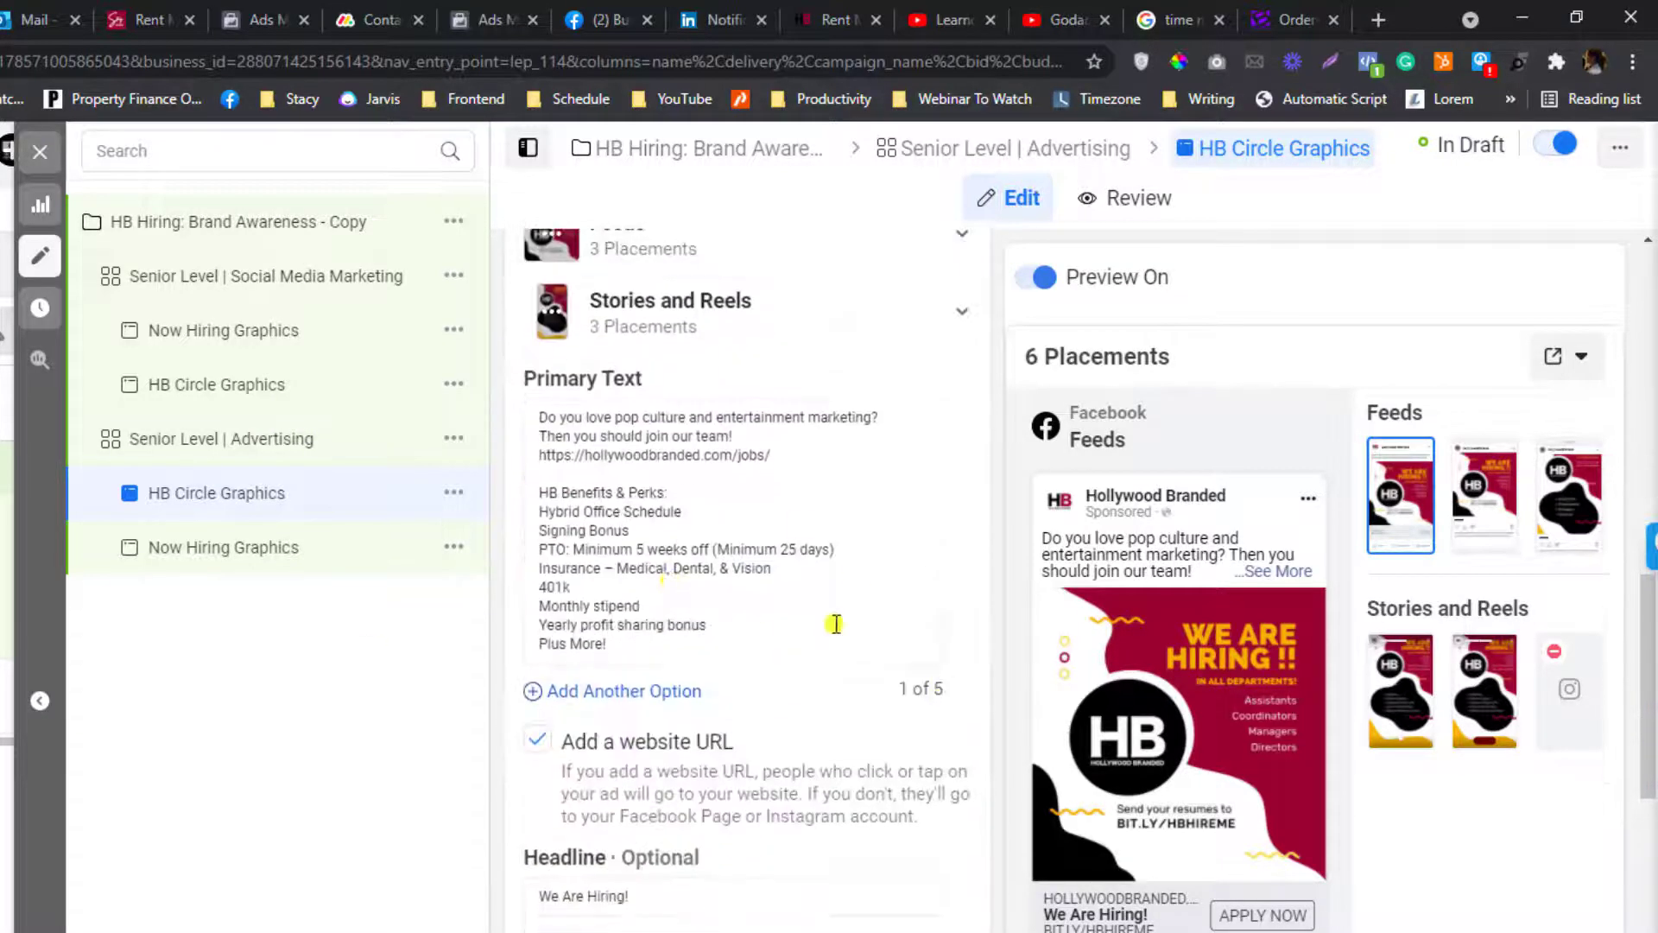
scroll(689, 722, down, 3)
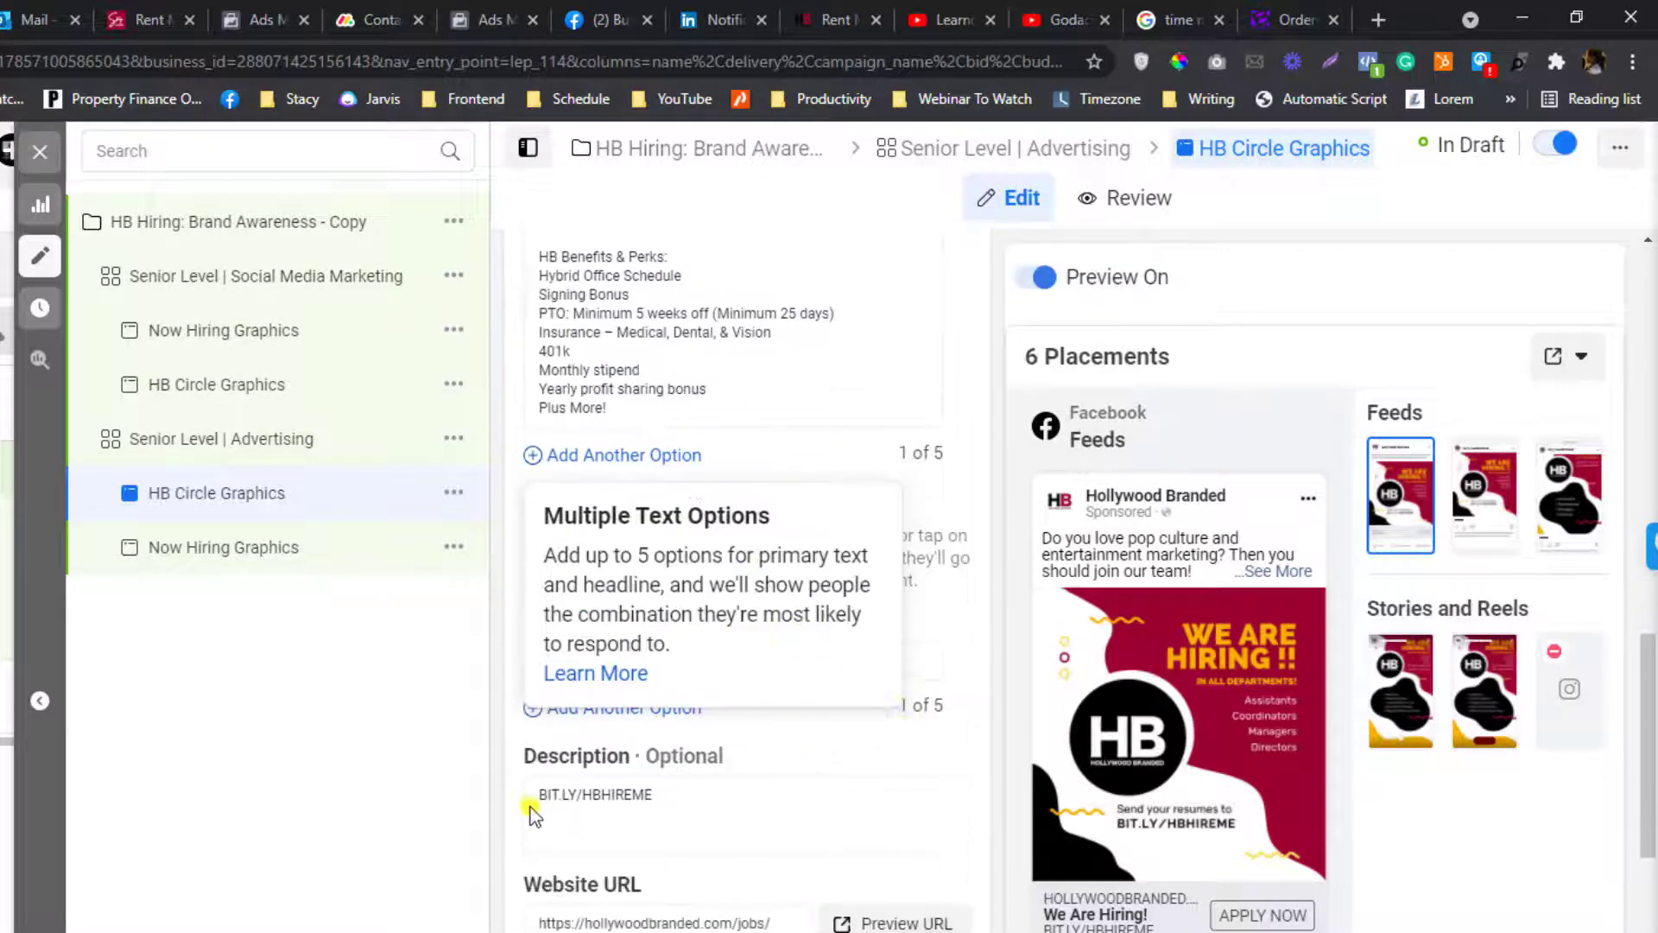
scroll(698, 553, down, 6)
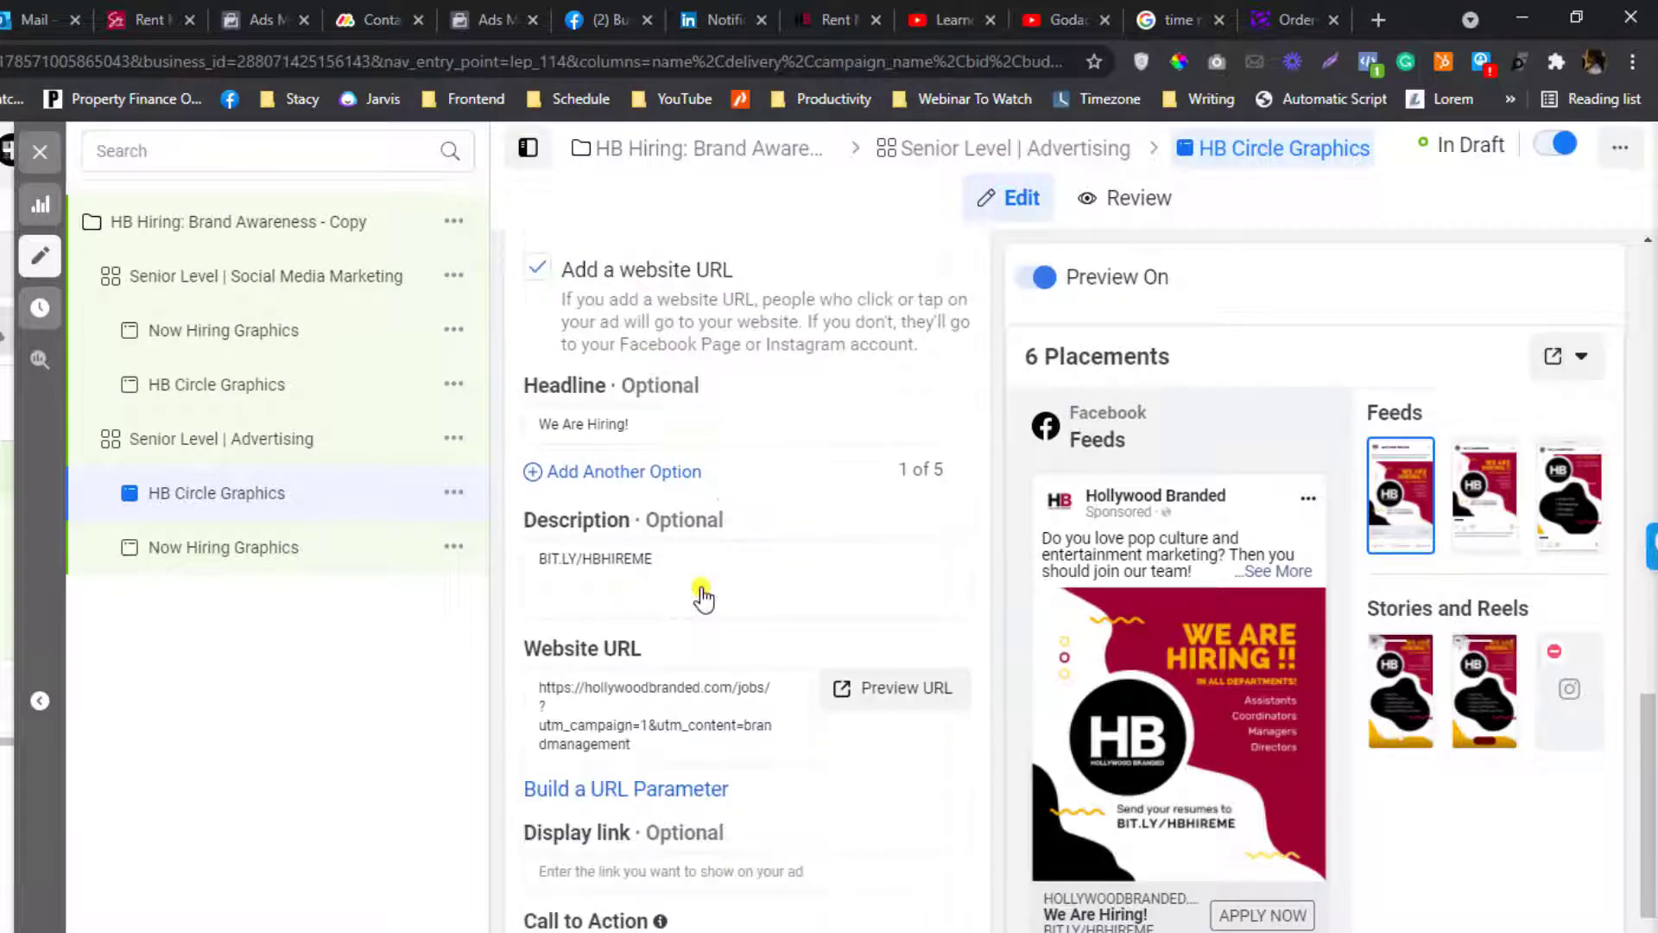
scroll(701, 587, up, 15)
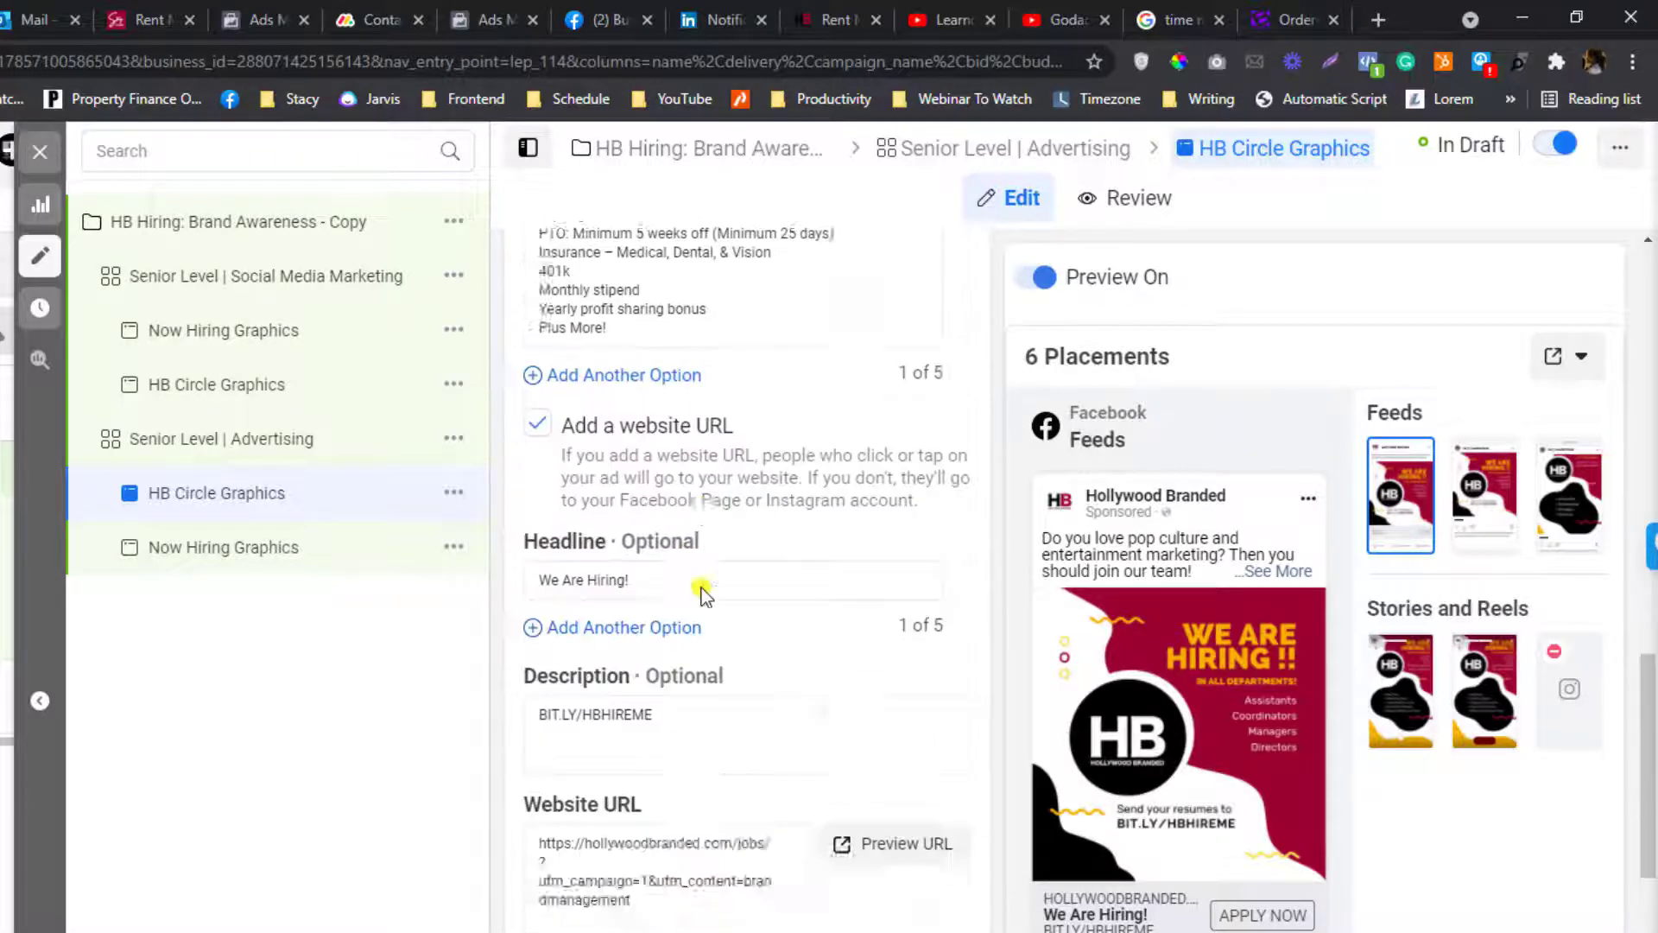
scroll(702, 589, up, 5)
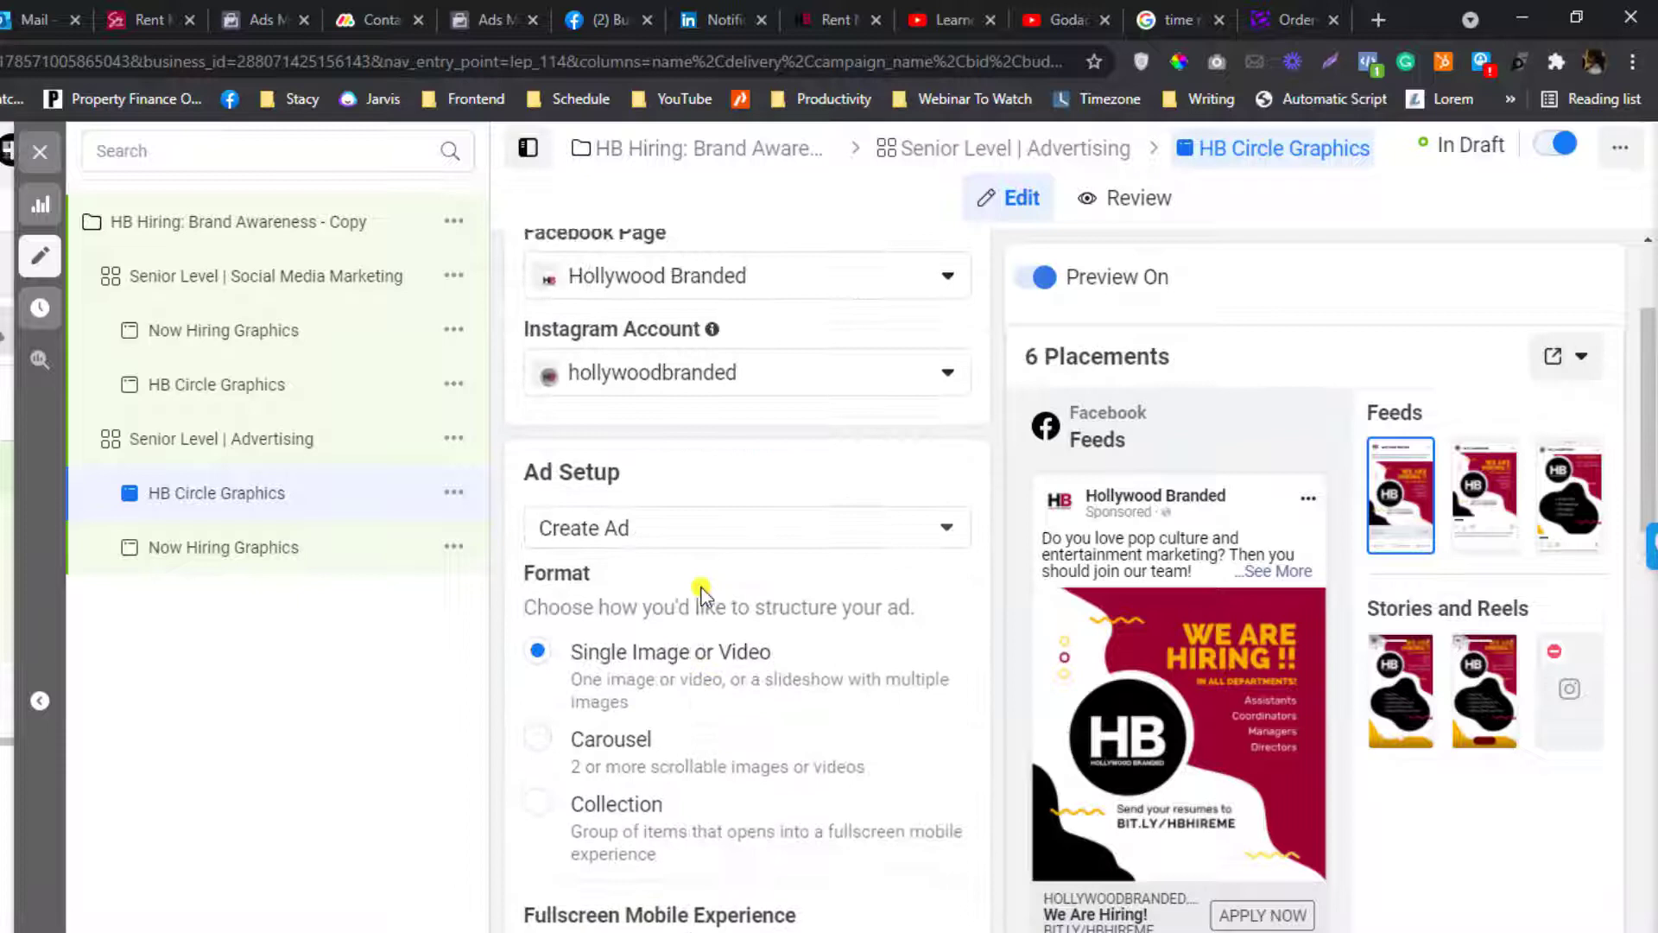
scroll(702, 589, up, 3)
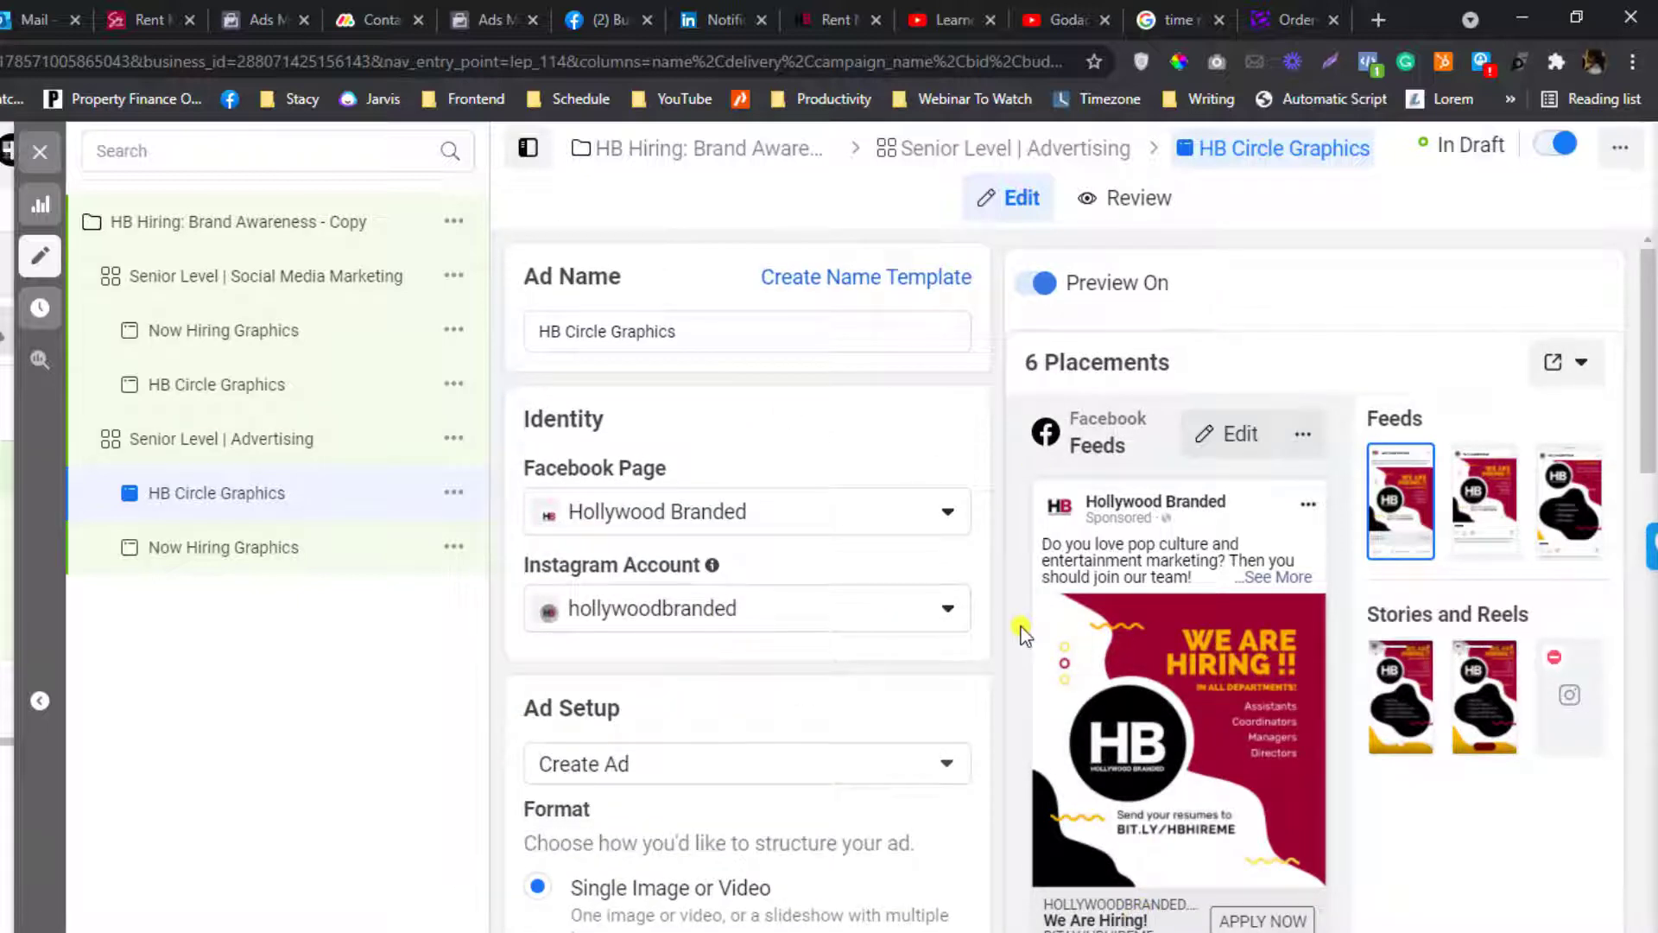
scroll(733, 640, down, 3)
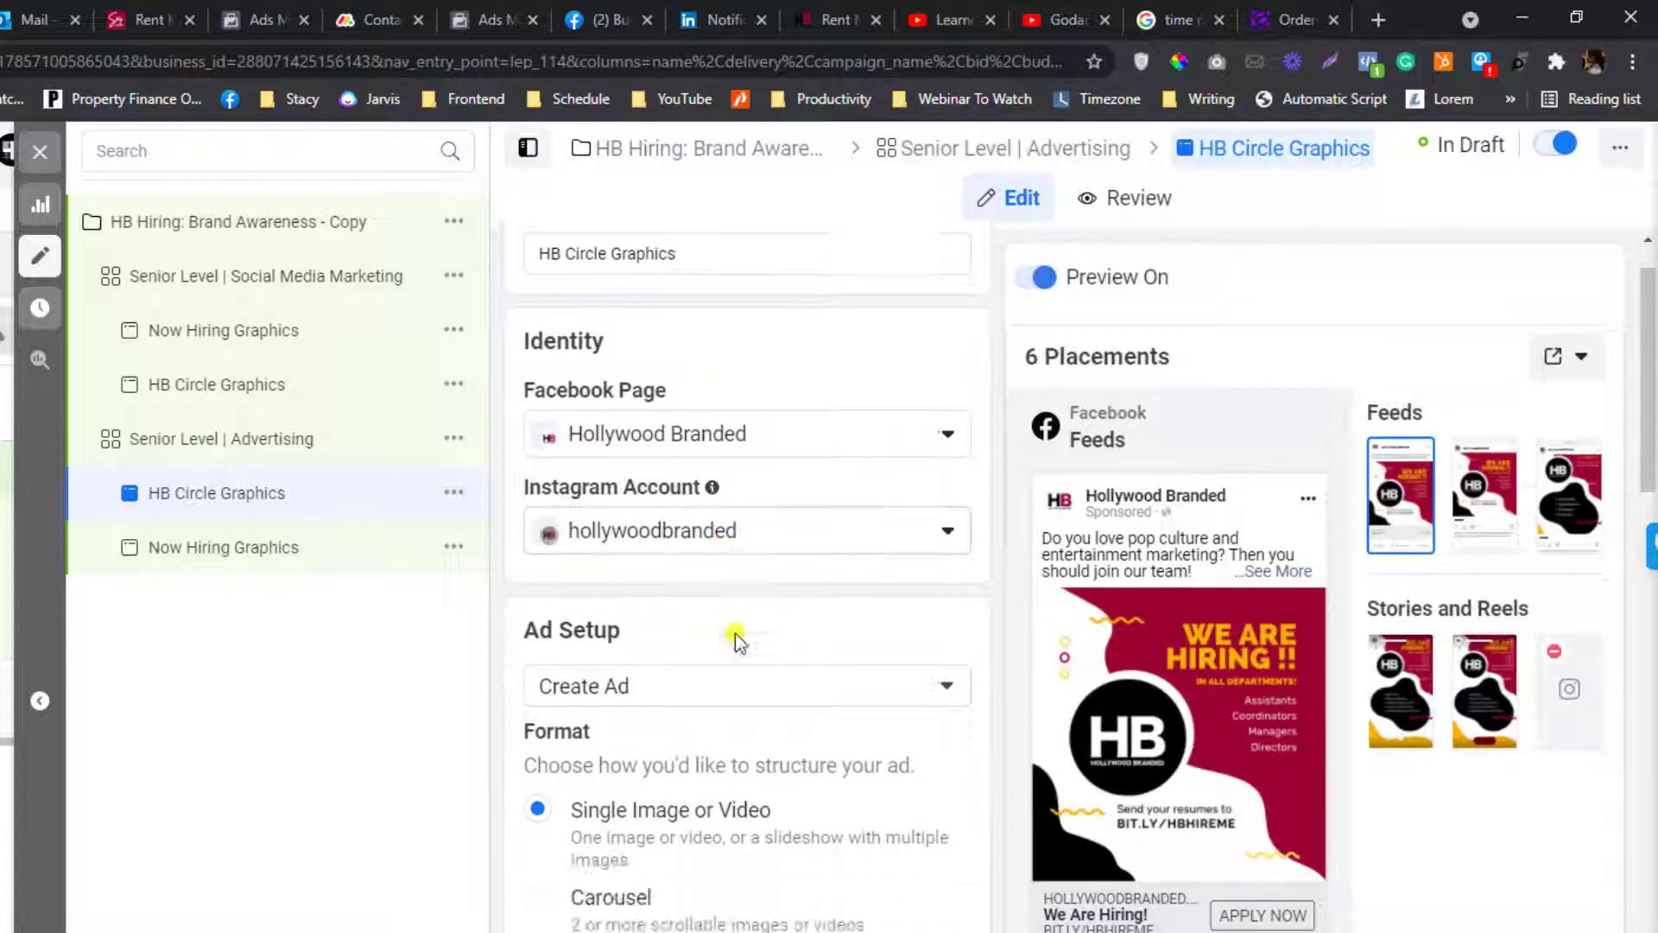
scroll(734, 638, down, 4)
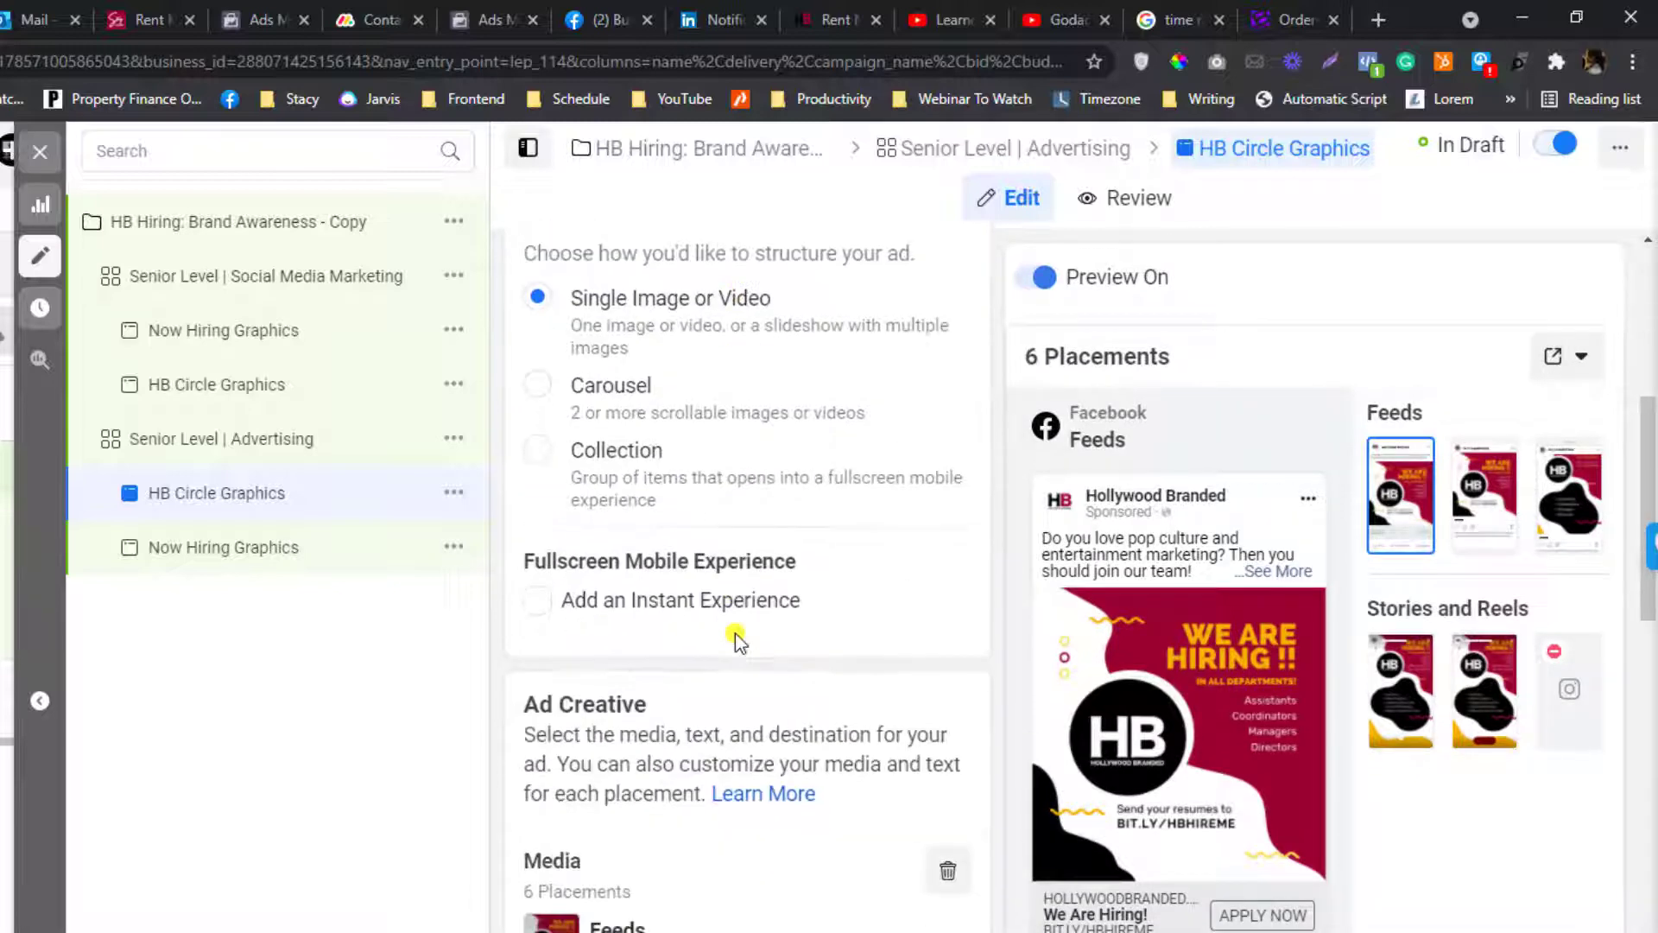
scroll(734, 636, down, 3)
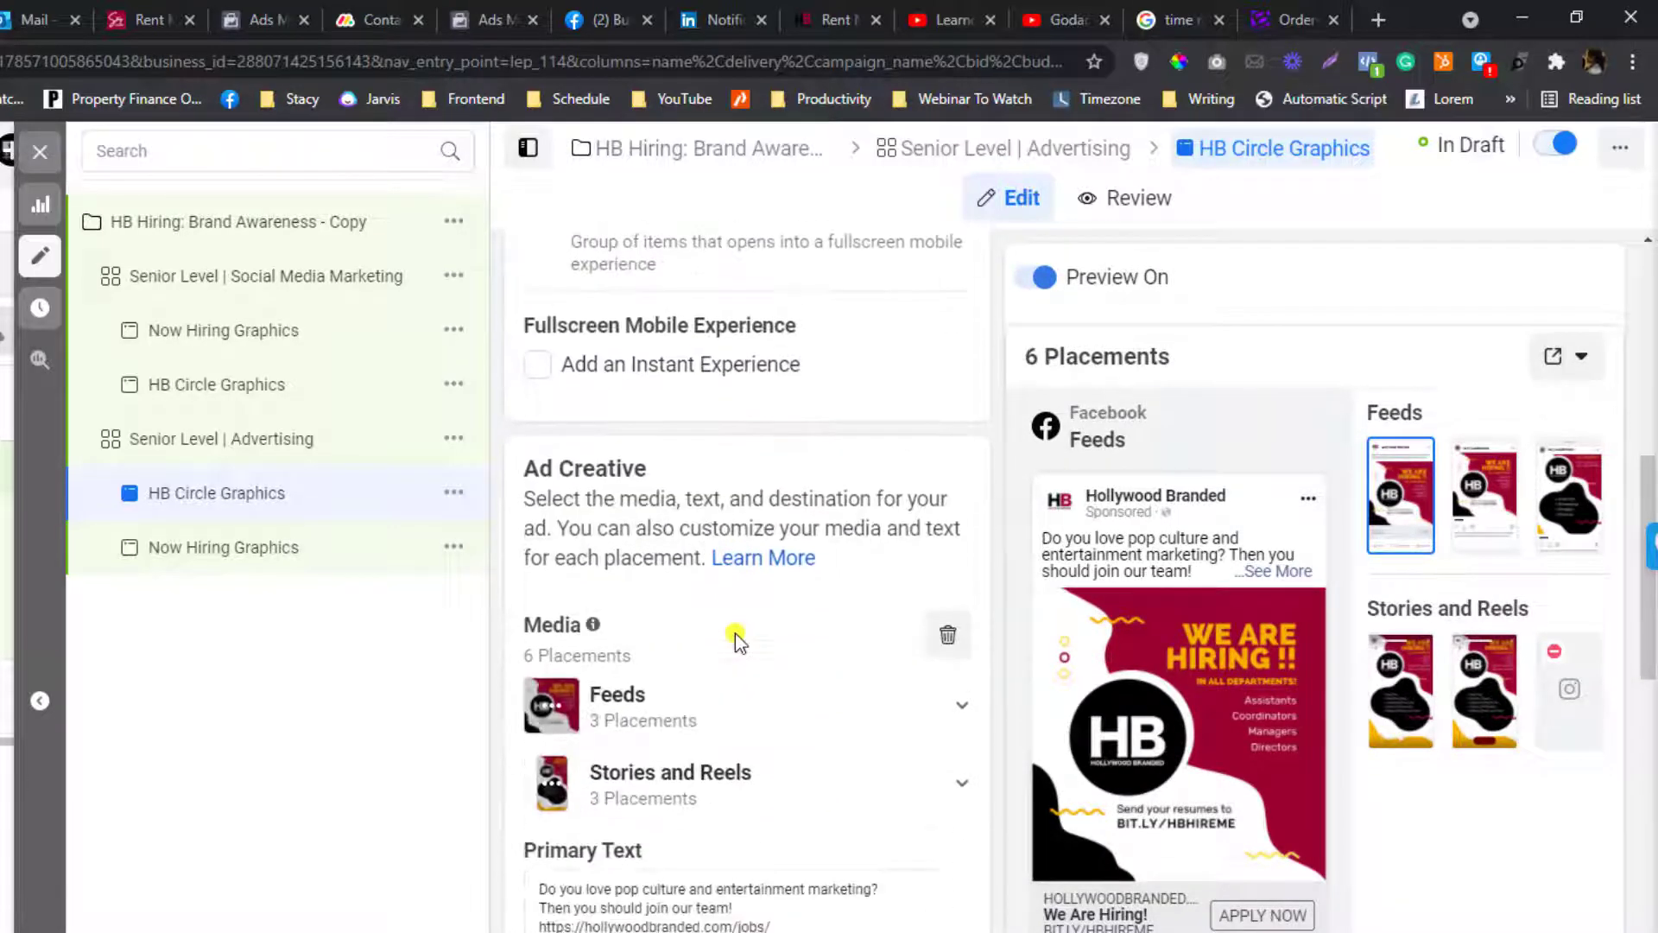
scroll(734, 637, up, 5)
scroll(734, 636, up, 4)
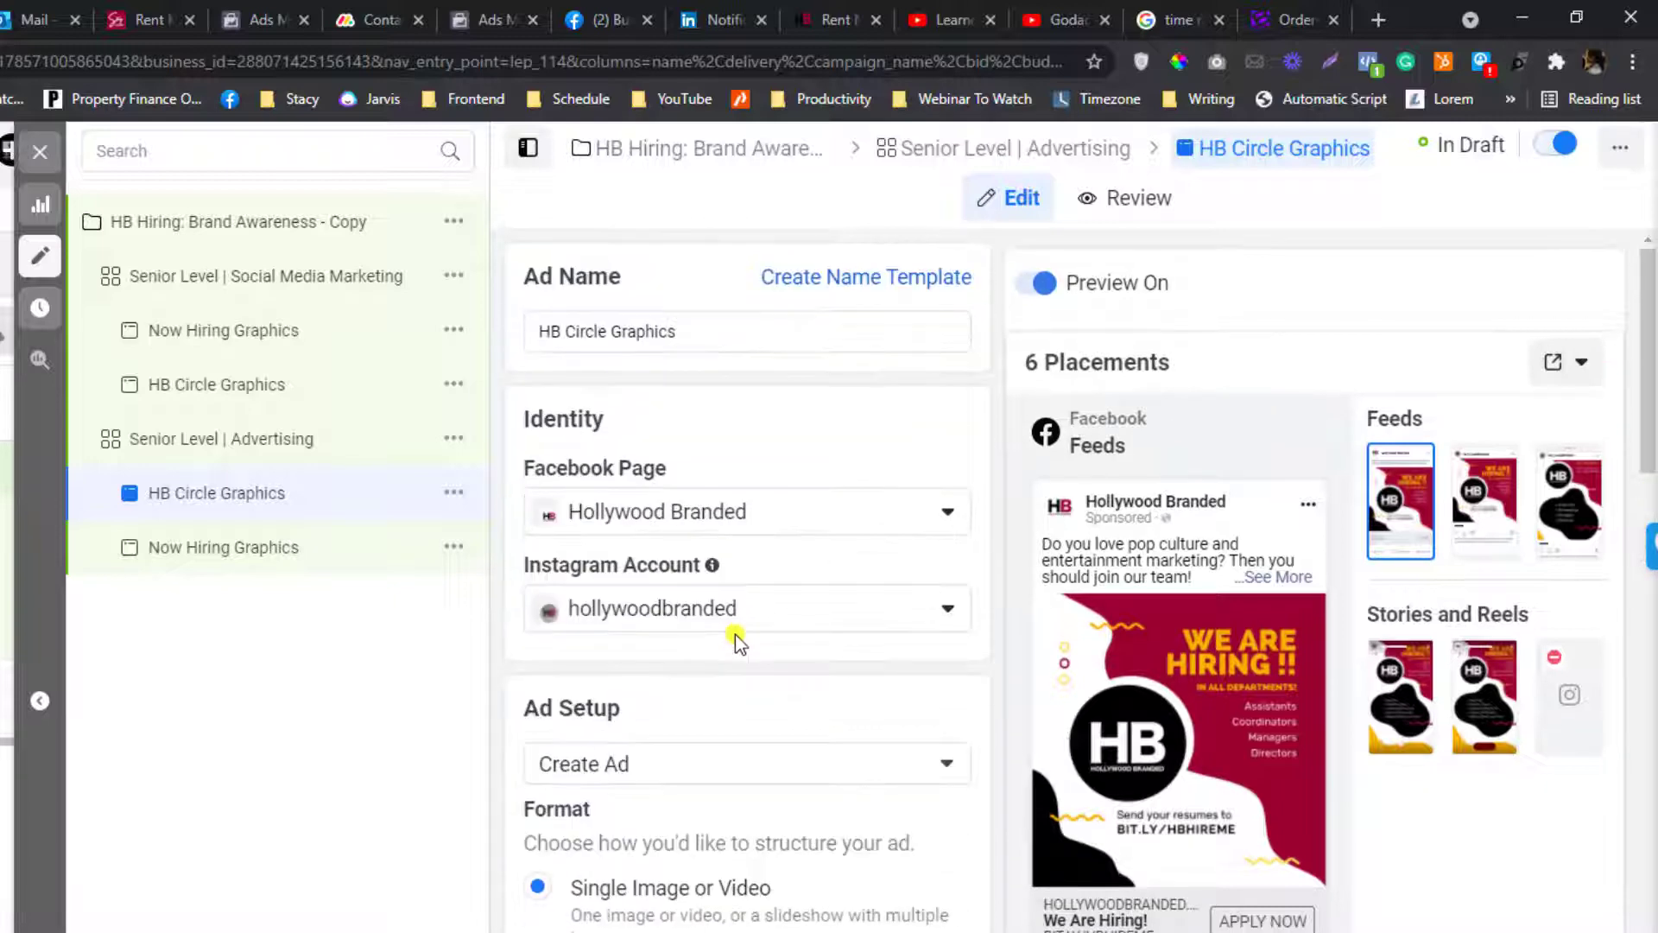
scroll(734, 636, down, 2)
scroll(736, 637, down, 8)
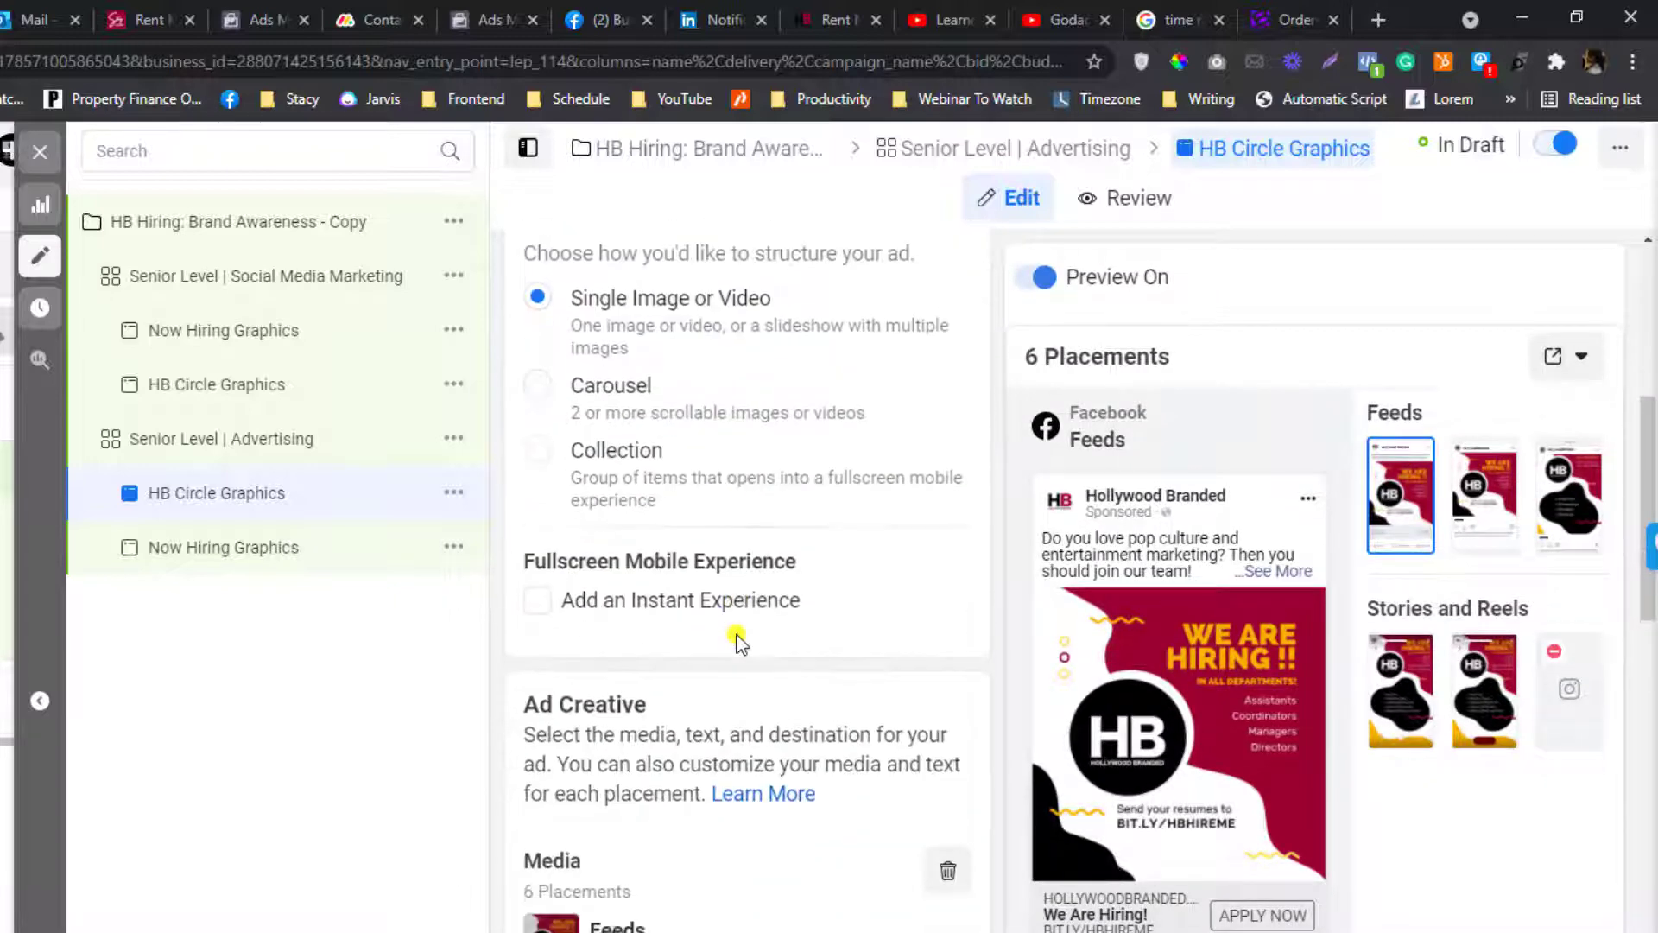
scroll(739, 635, down, 3)
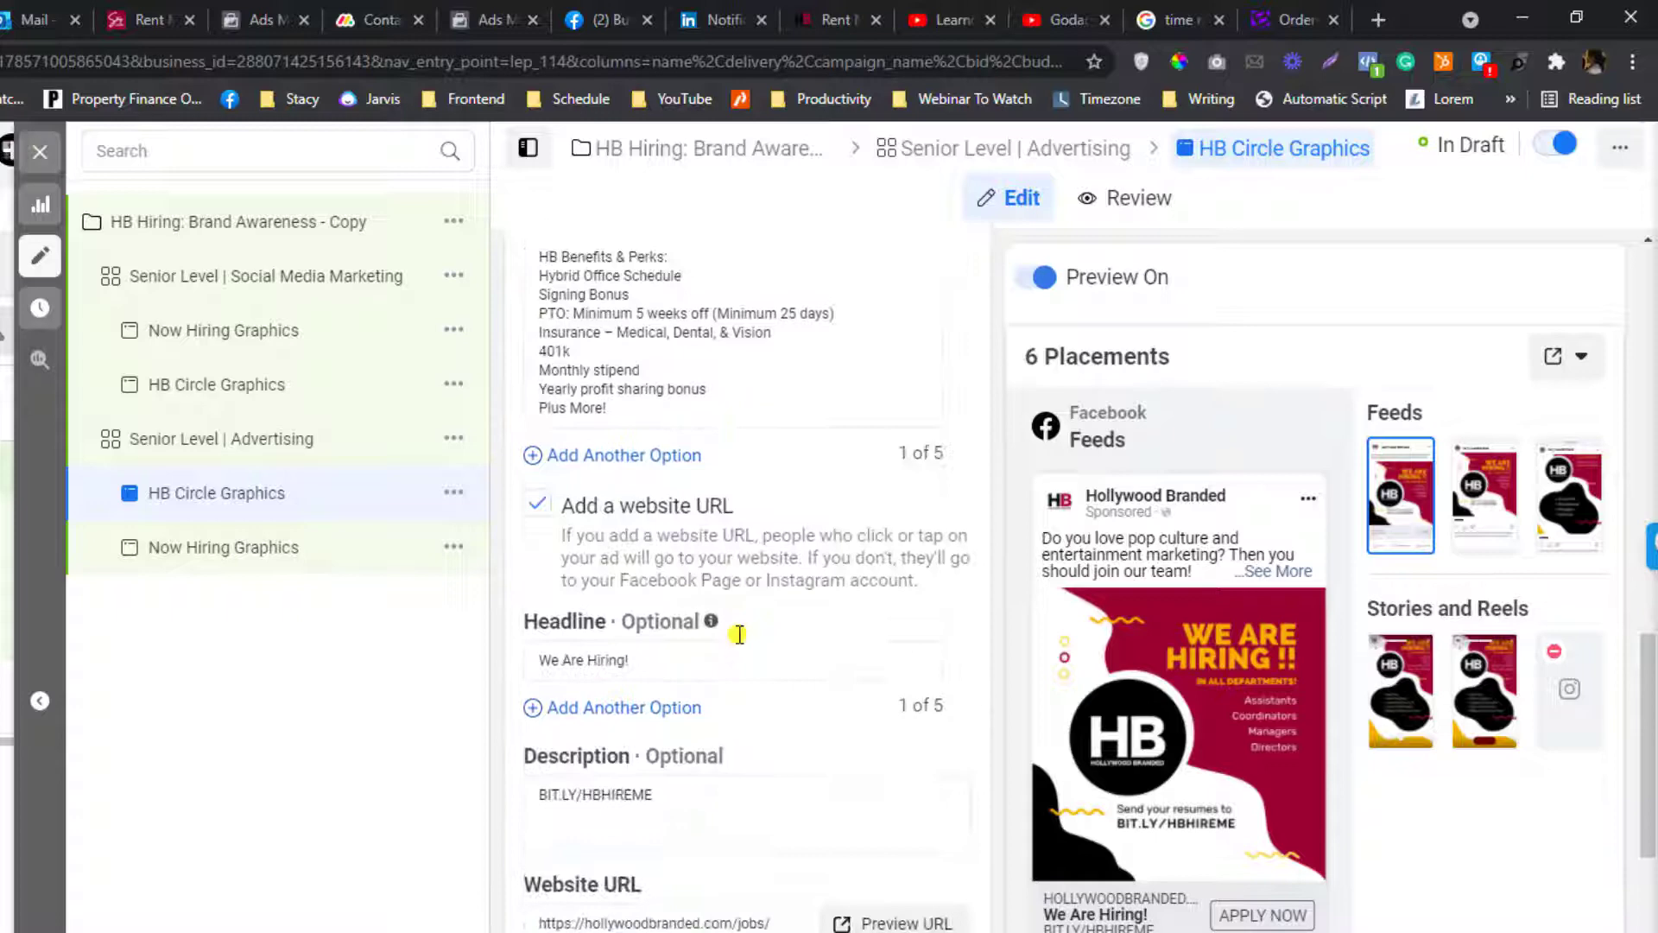
scroll(739, 635, down, 4)
scroll(739, 635, up, 3)
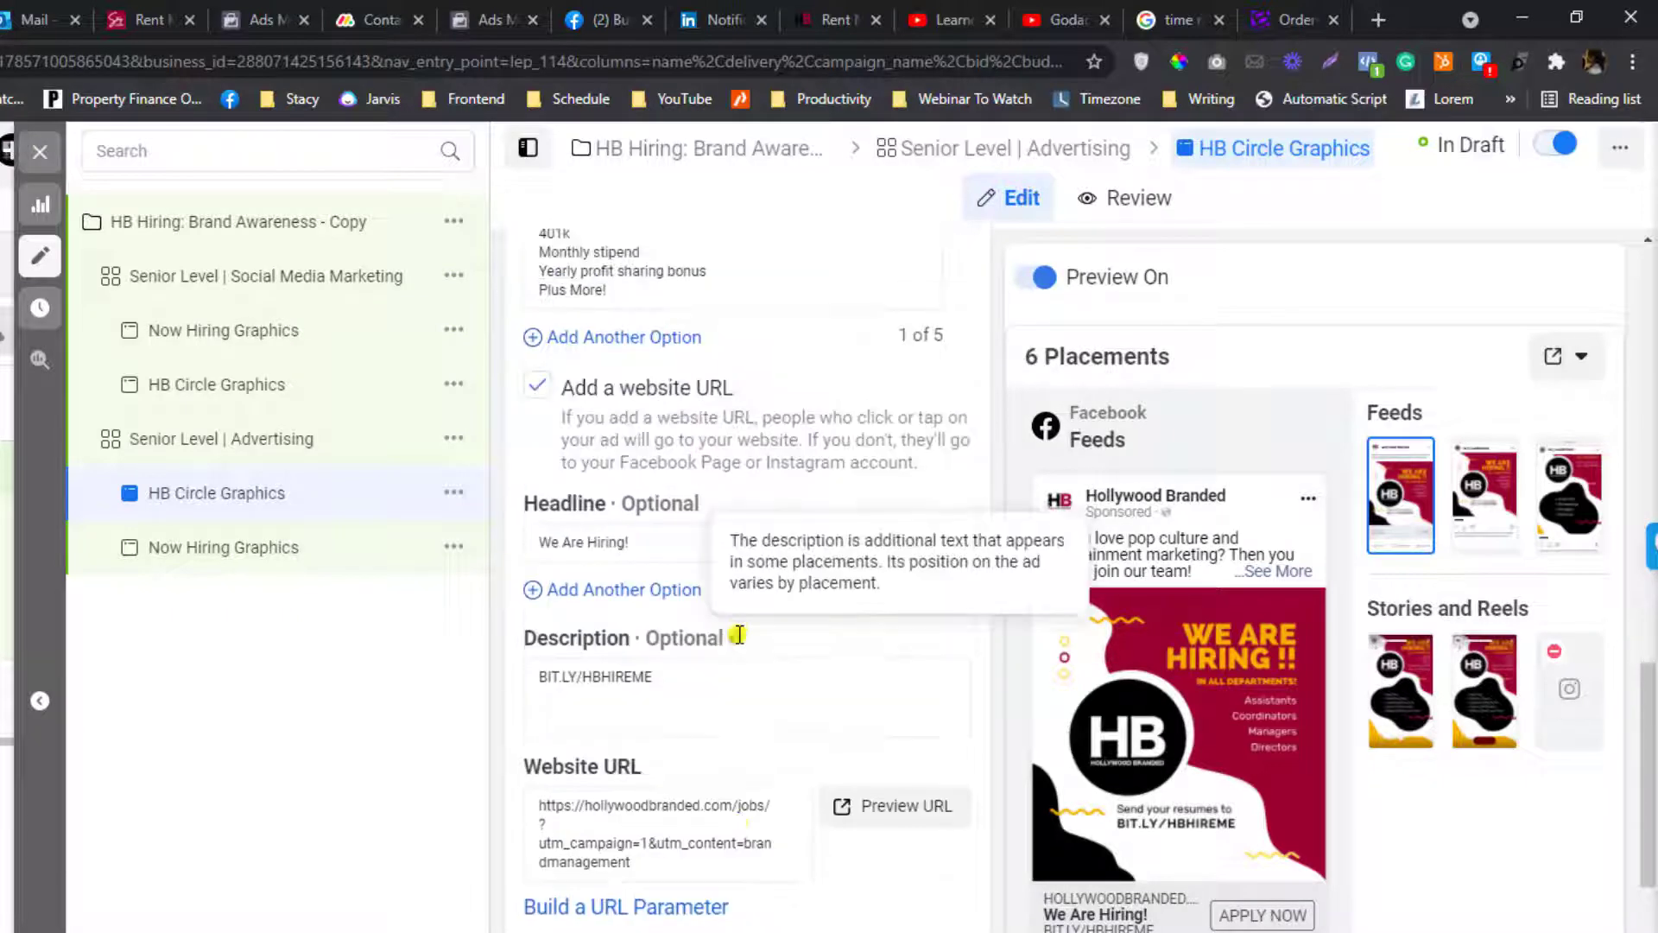
scroll(739, 635, up, 10)
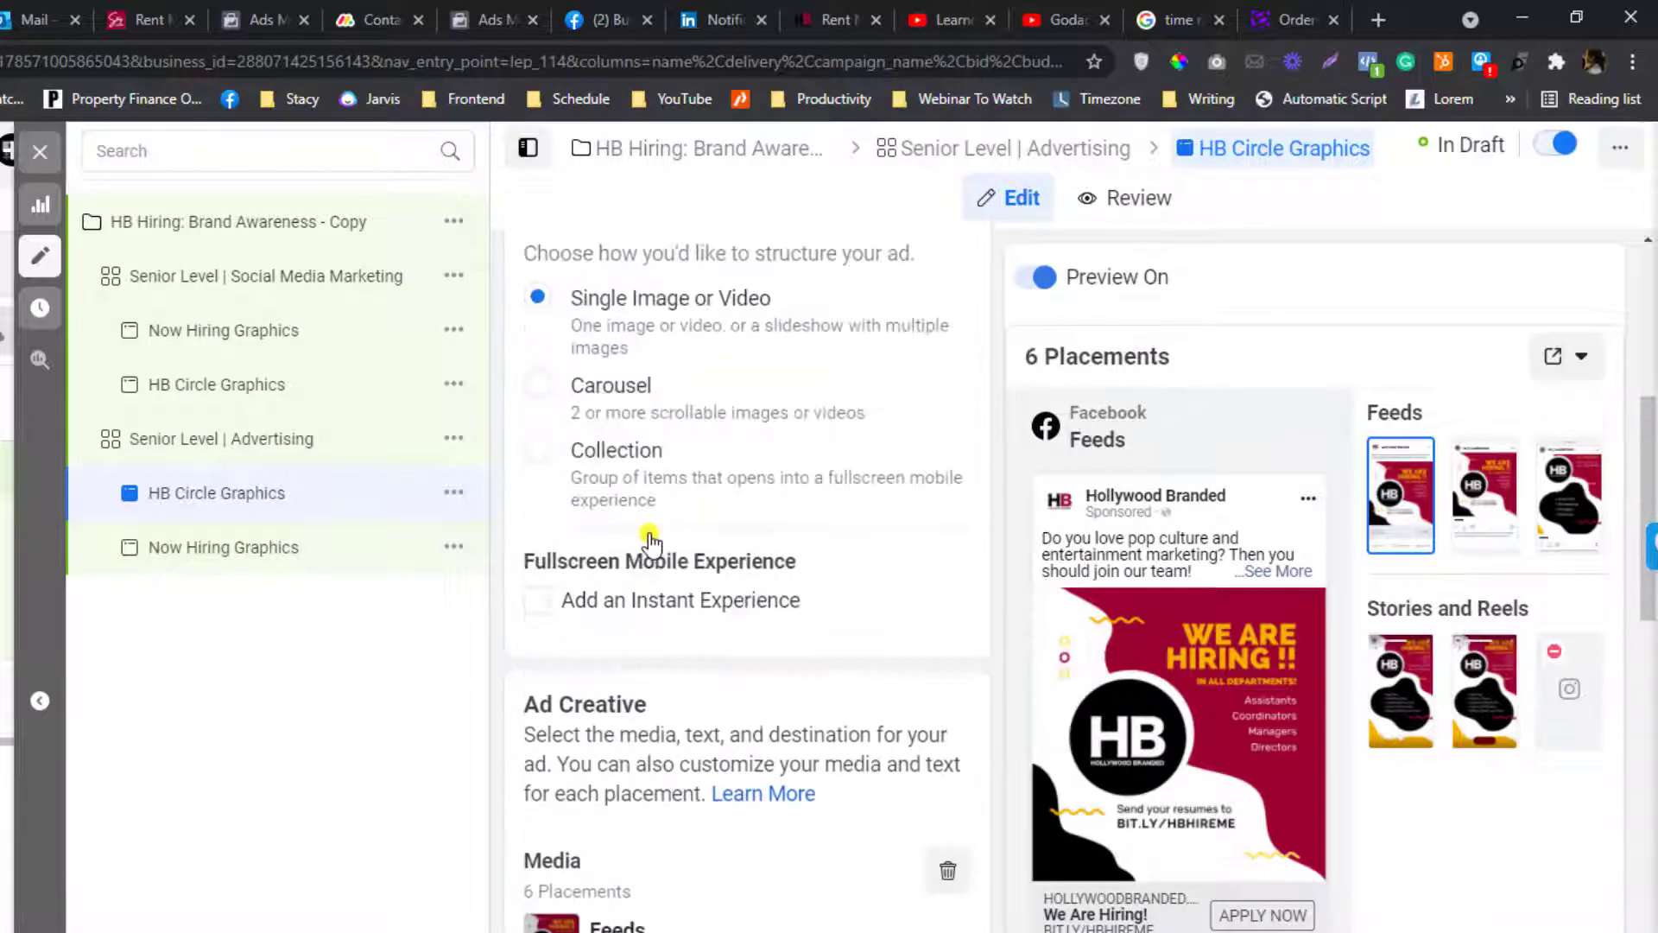
scroll(649, 539, up, 6)
scroll(649, 539, down, 6)
Tick 'Add an Instant Experience' and preview the templates without choosing one, then scroll to Tracking
click(546, 615)
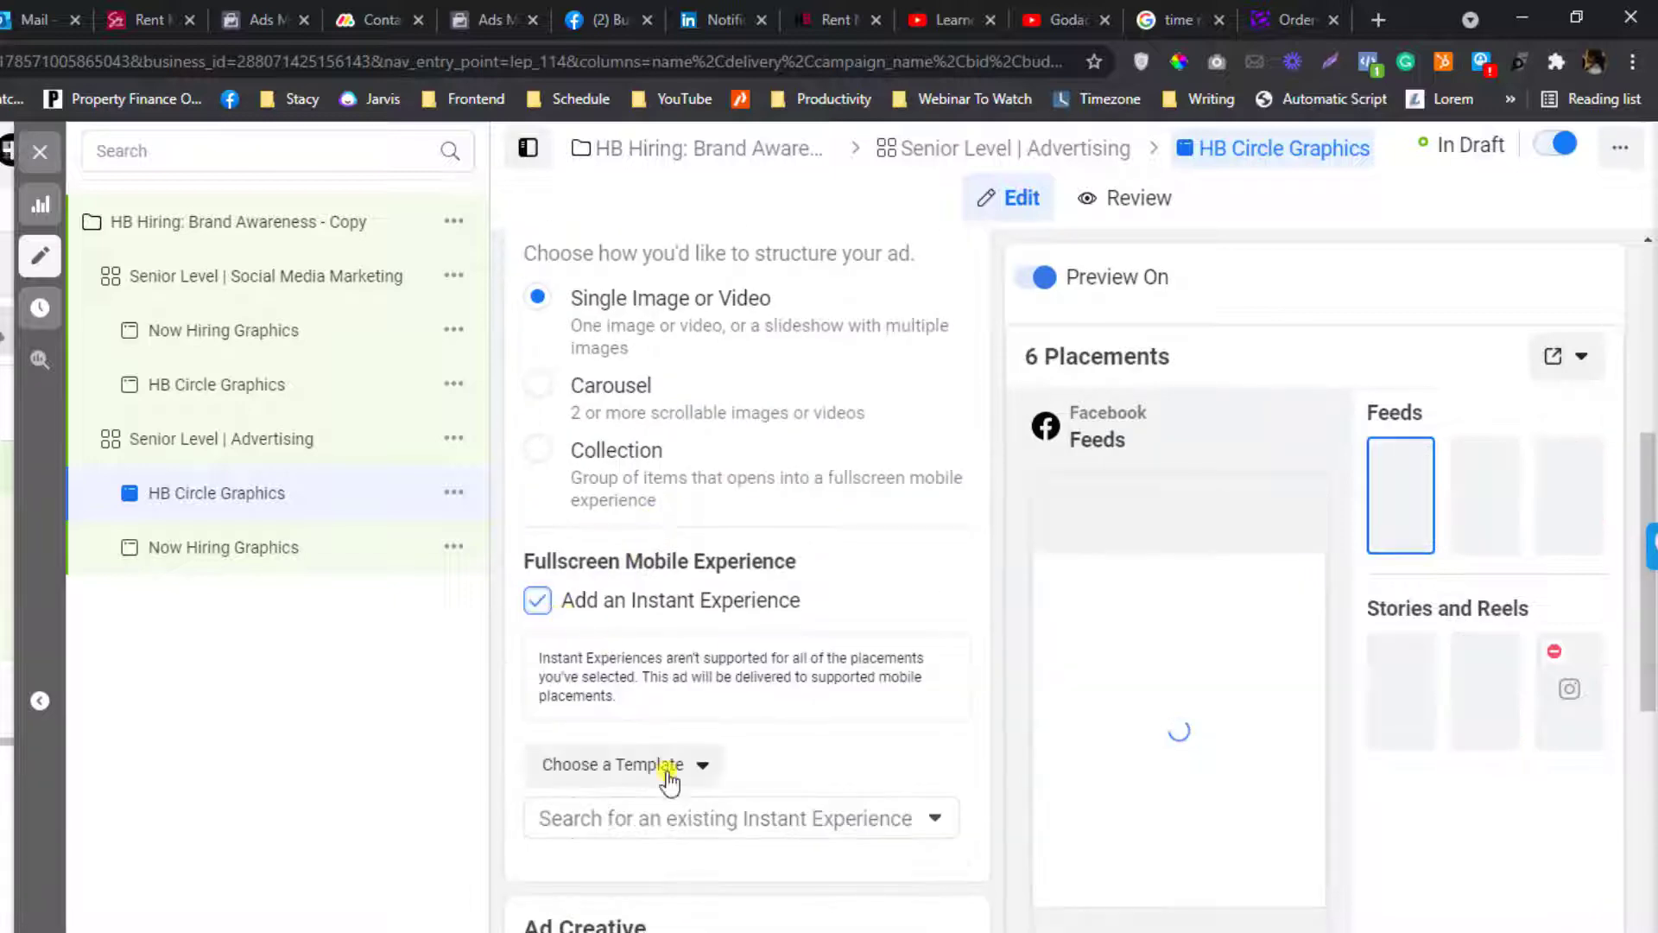
click(669, 777)
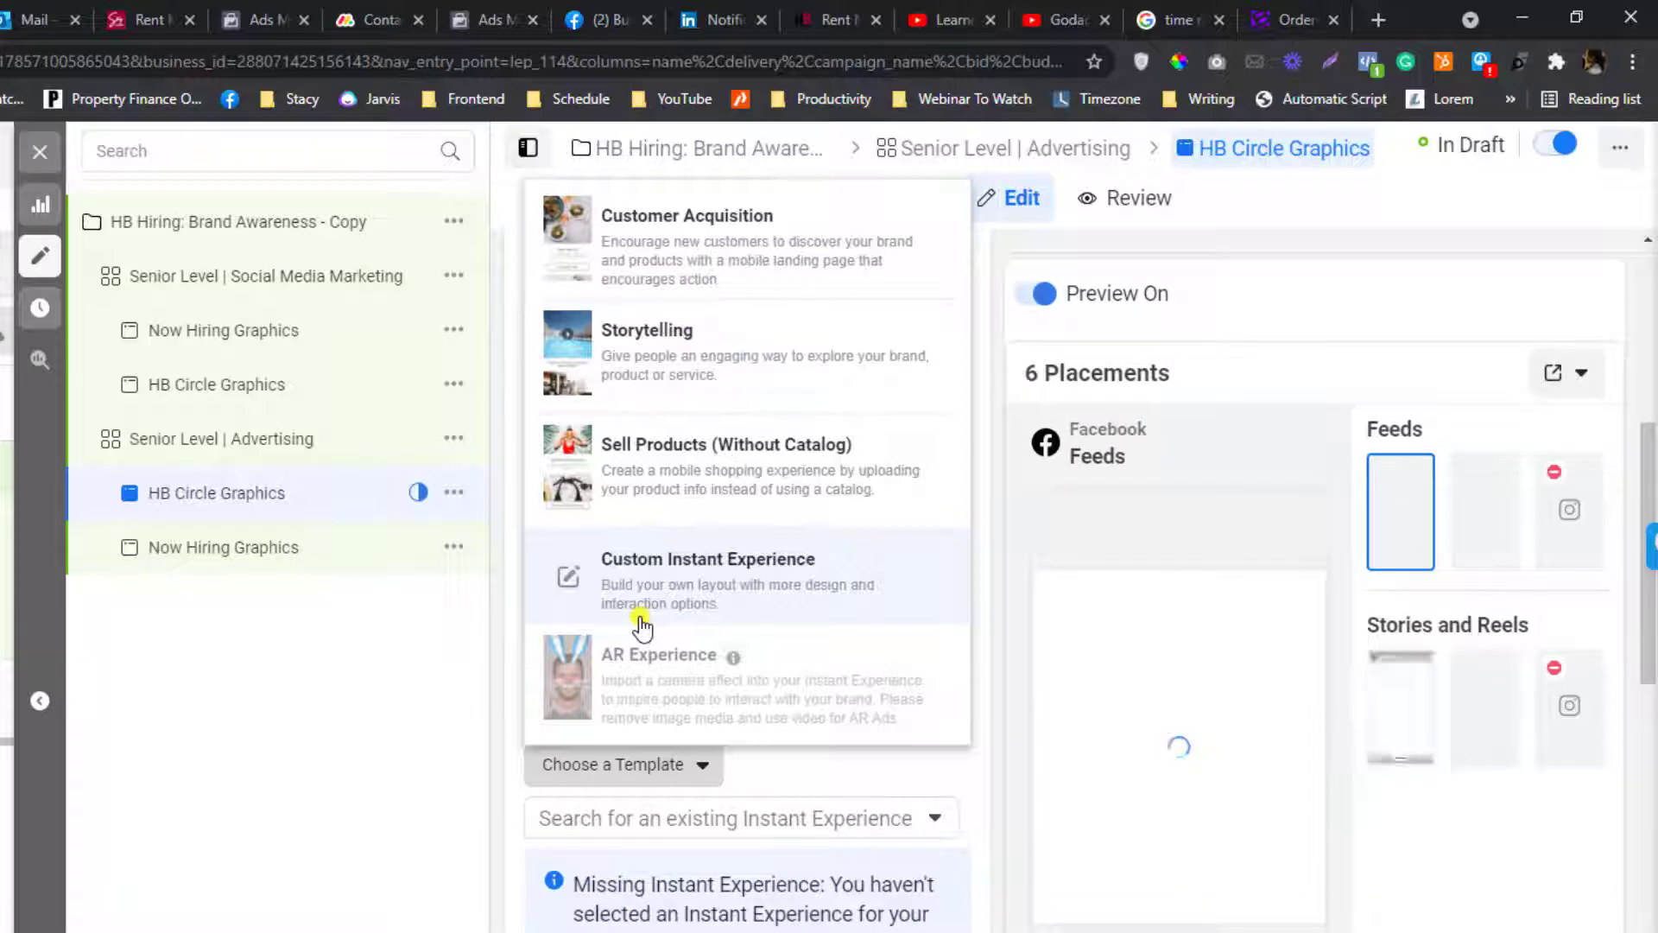
click(529, 855)
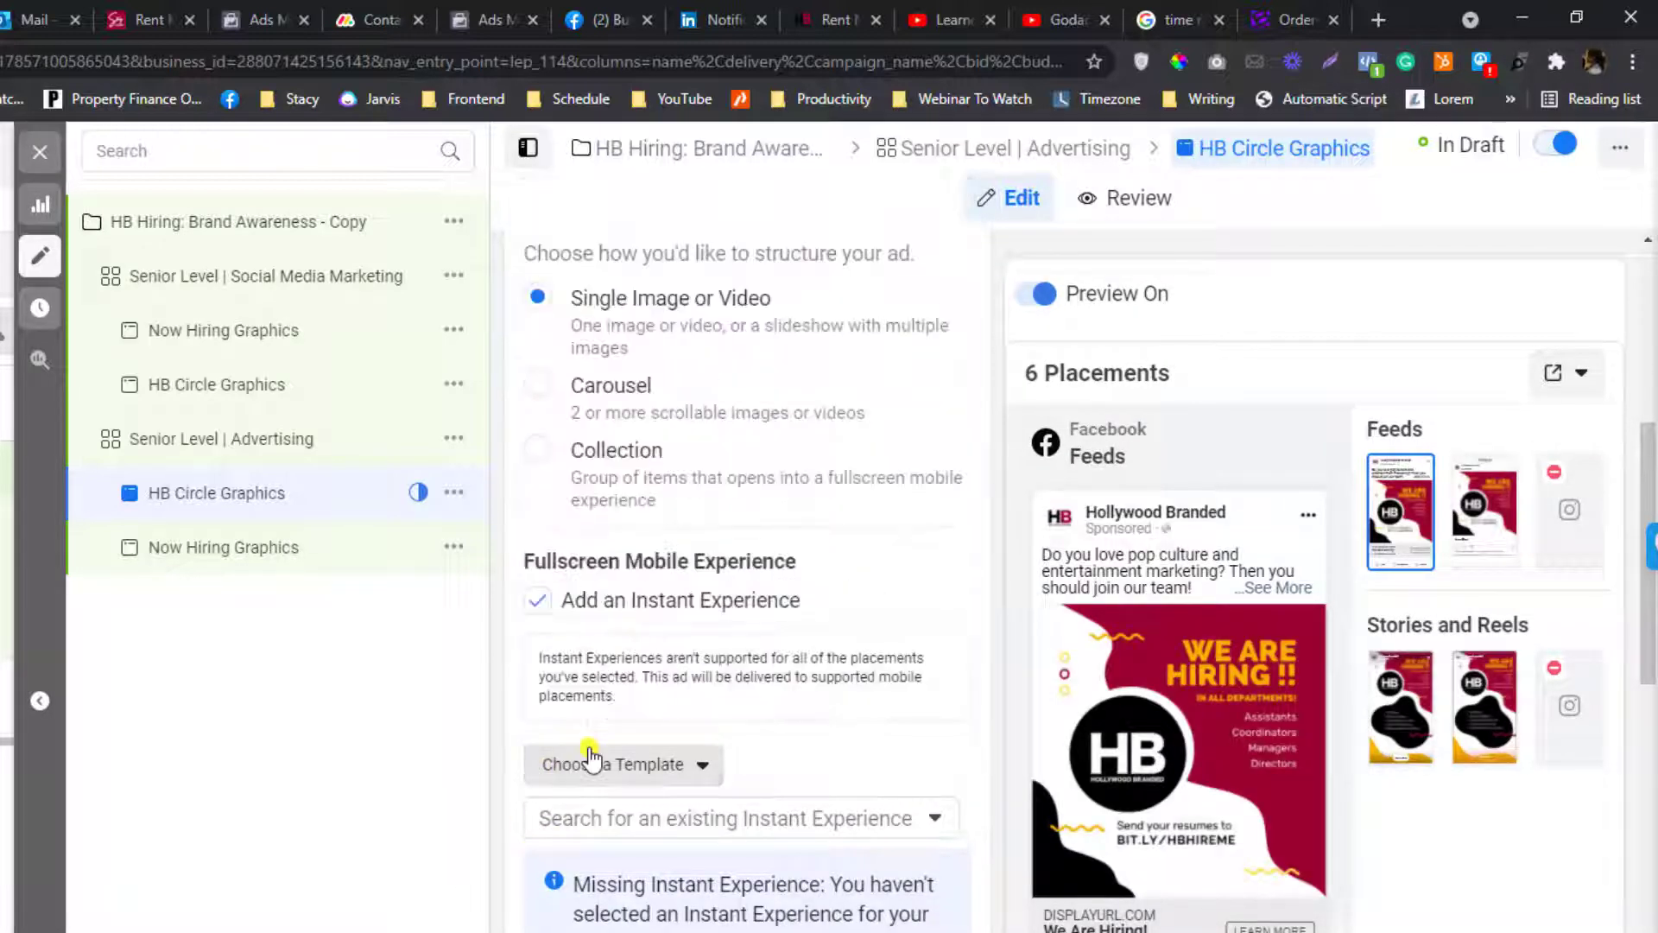
click(587, 758)
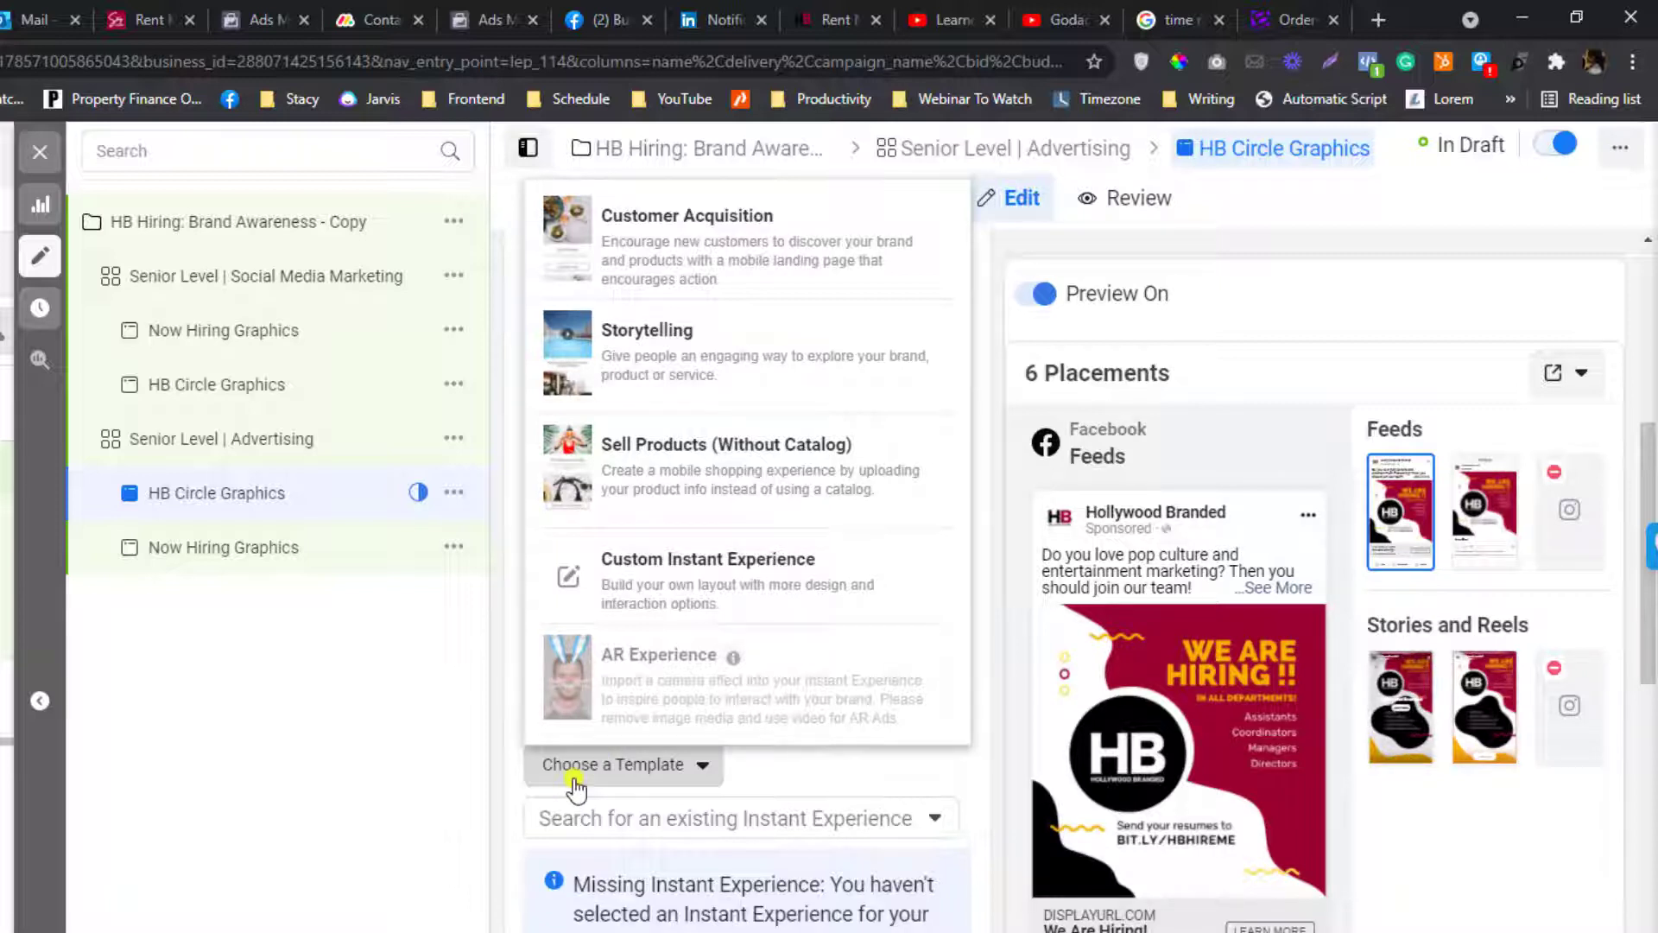
click(514, 867)
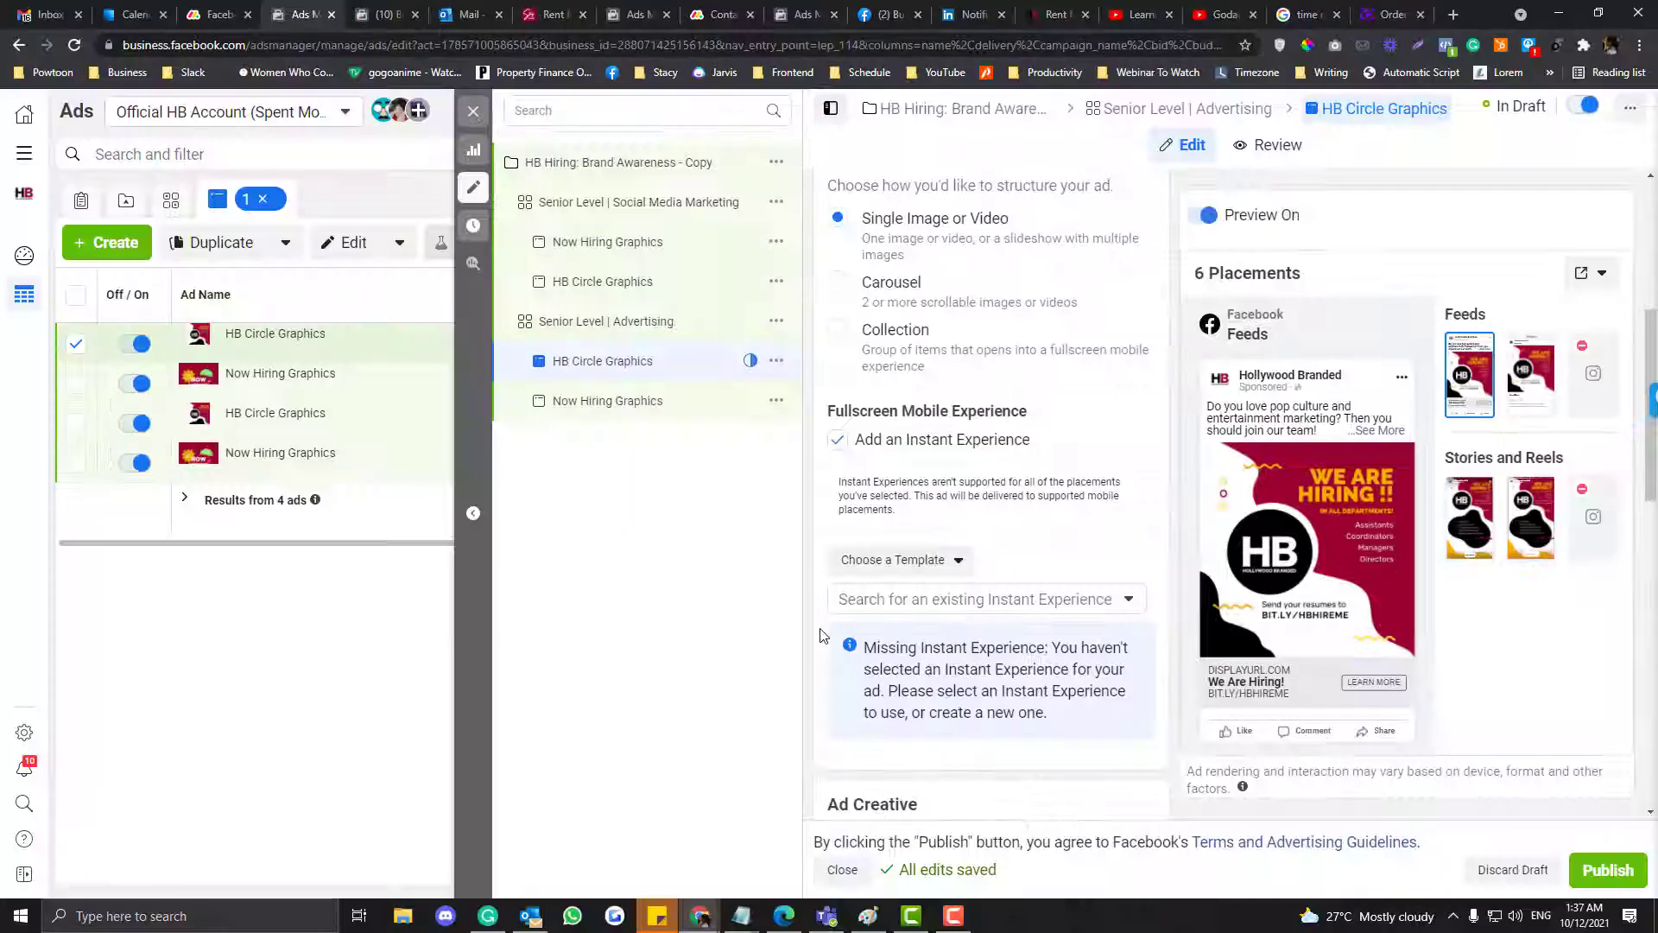
scroll(822, 636, down, 10)
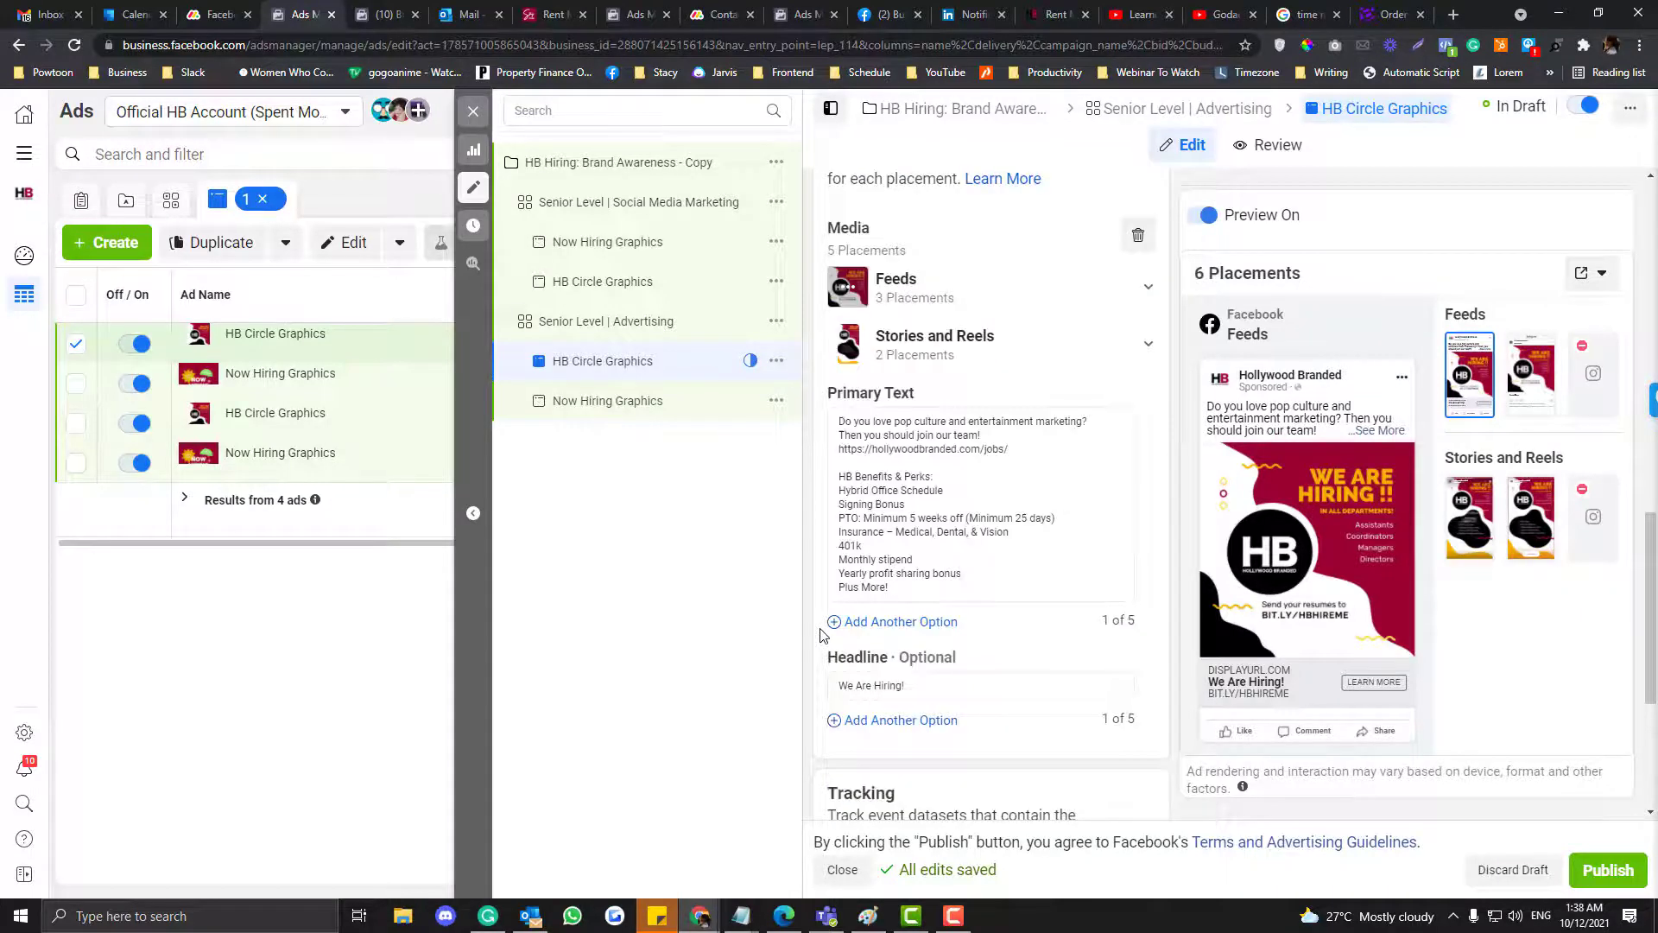
scroll(821, 637, down, 1)
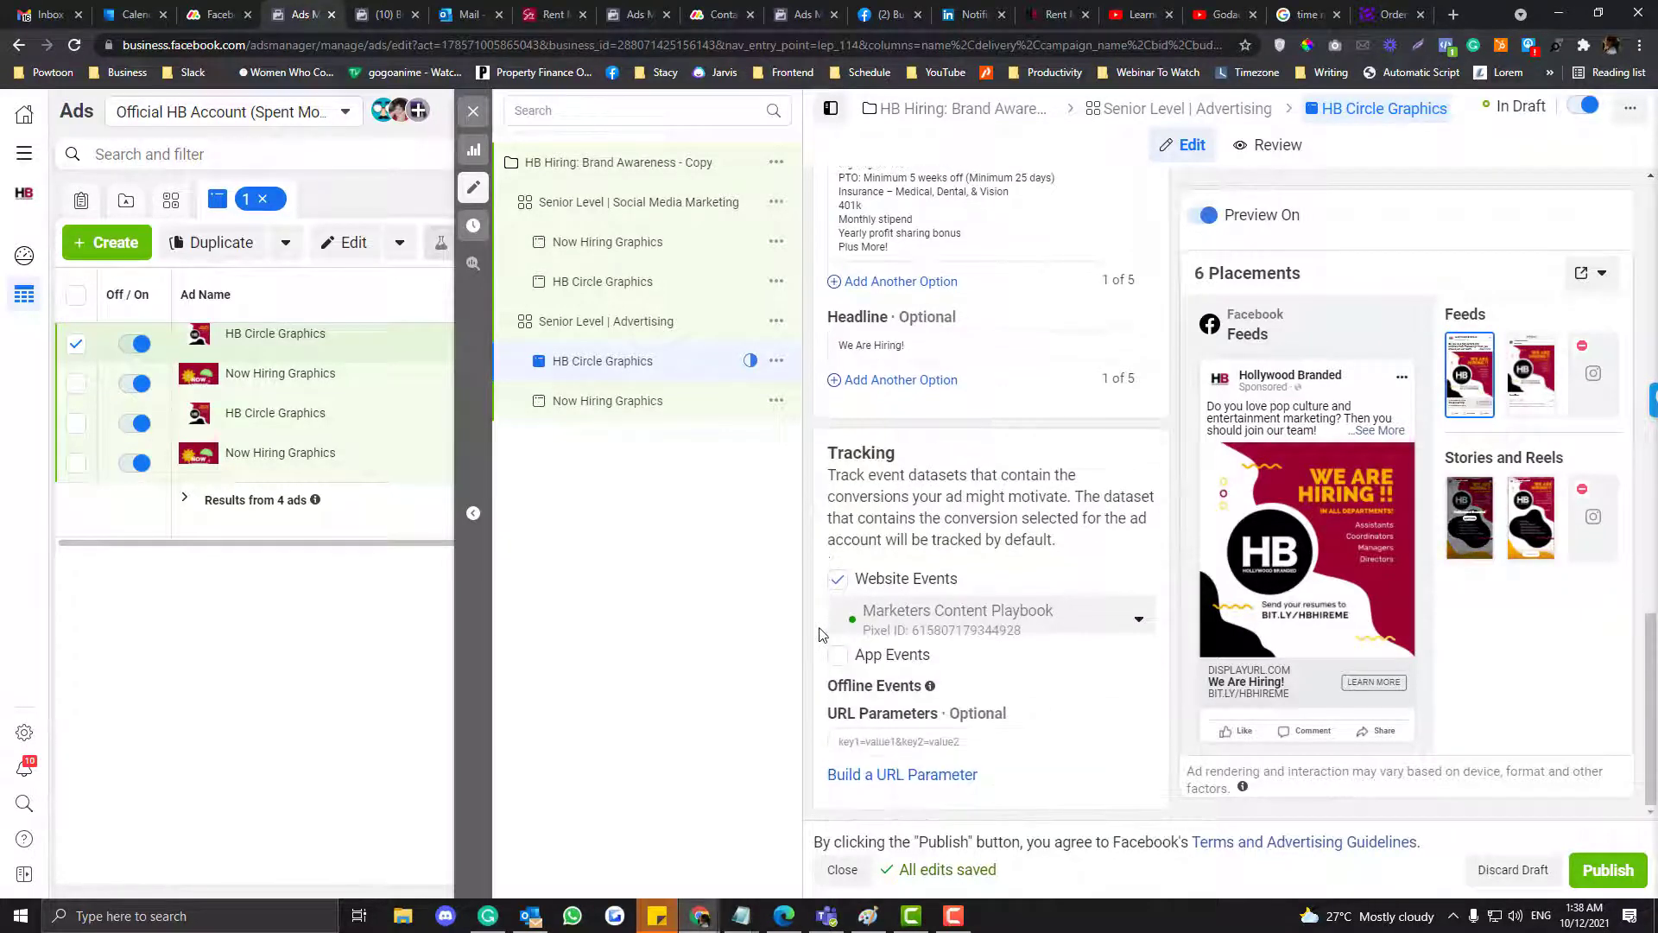